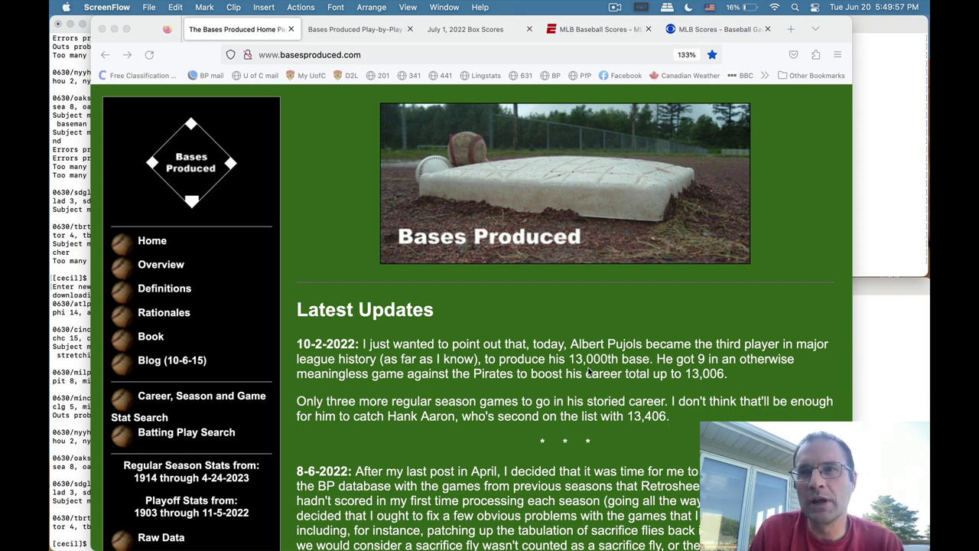
Open the Season Rankings page from the Bases Produced home page in a new browser tab and switch to it.
click(559, 330)
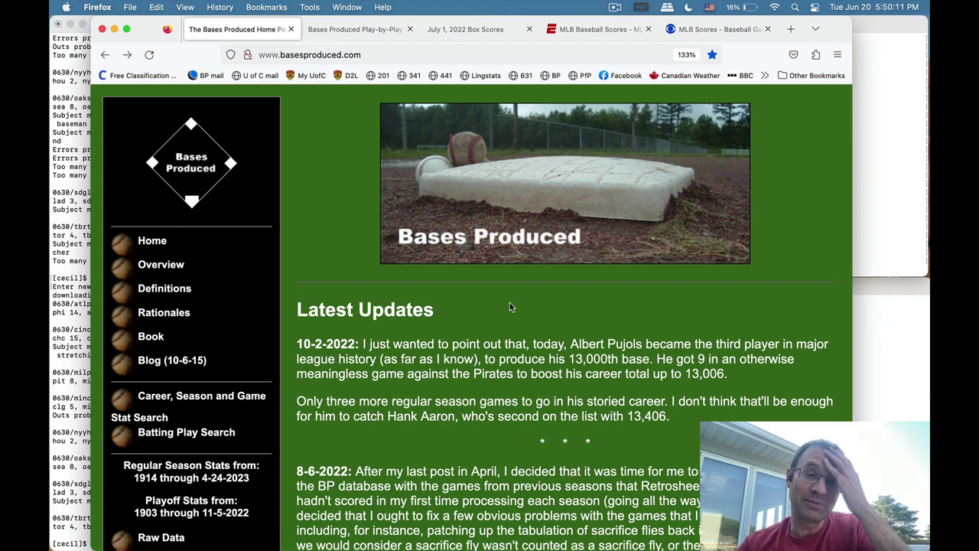
scroll(450, 340, down, 5)
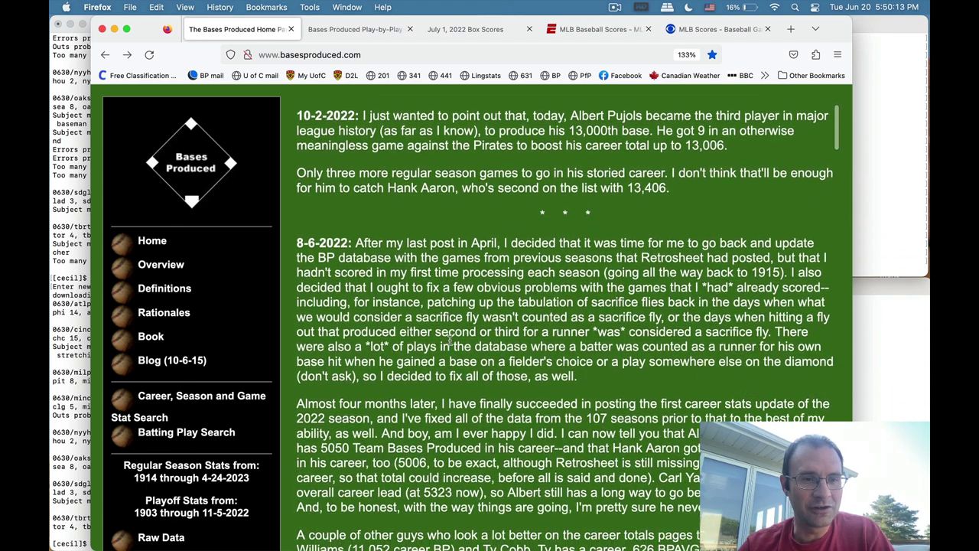
scroll(217, 400, down, 6)
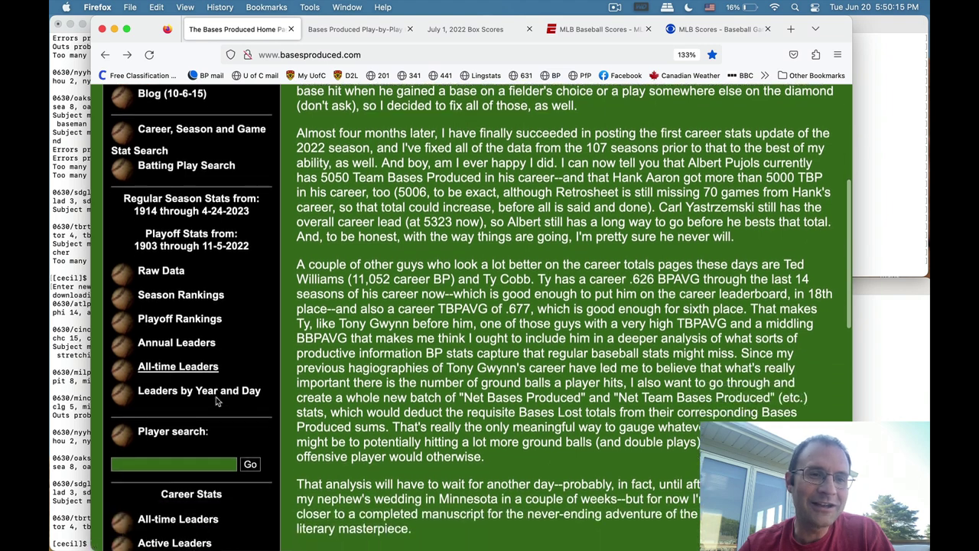
scroll(217, 401, down, 4)
scroll(221, 388, up, 4)
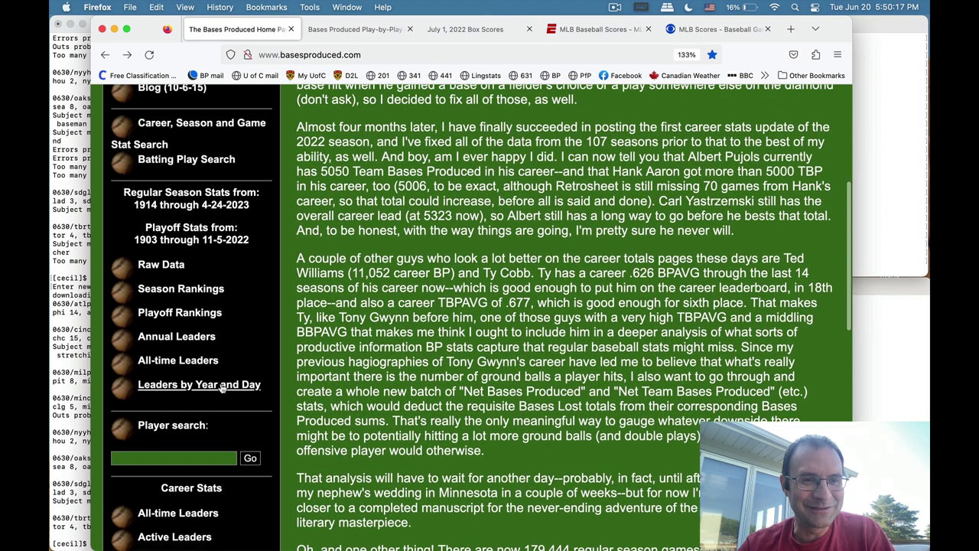
right_click(192, 293)
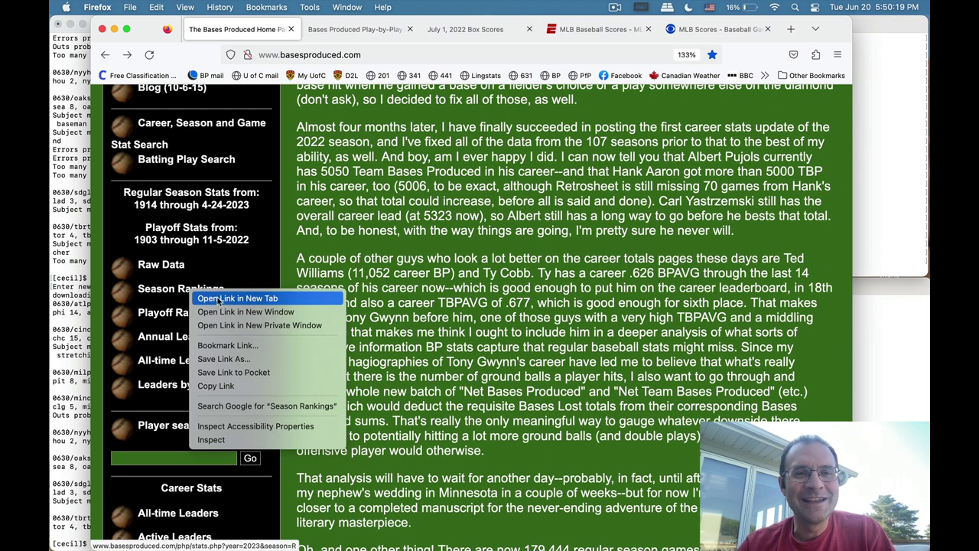
click(218, 299)
click(336, 30)
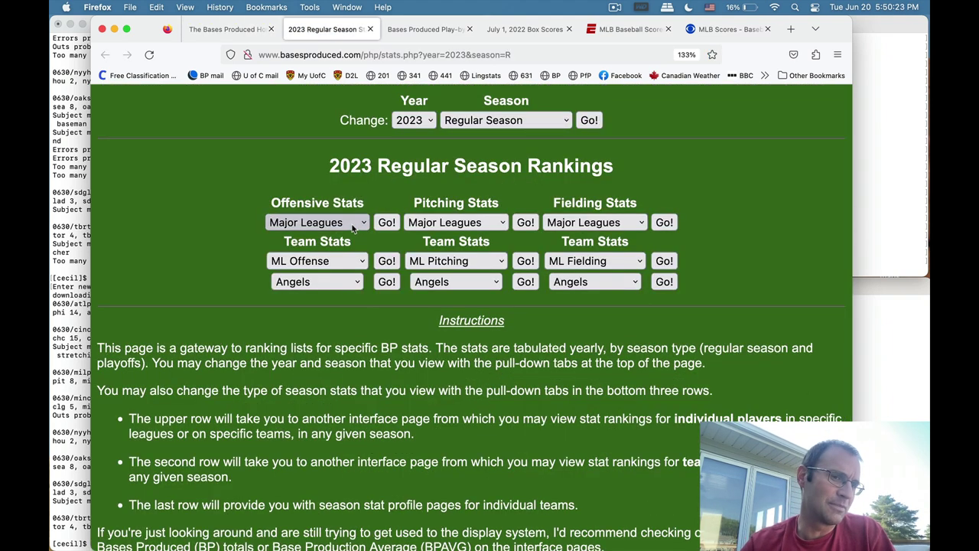
Change the season rankings to the 2022 Regular Season.
click(354, 222)
click(425, 128)
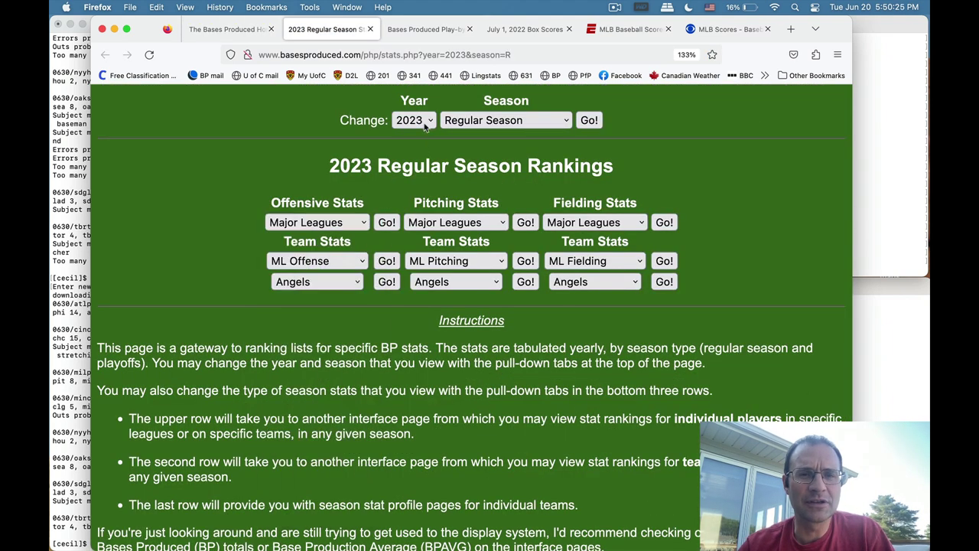
click(425, 125)
click(417, 164)
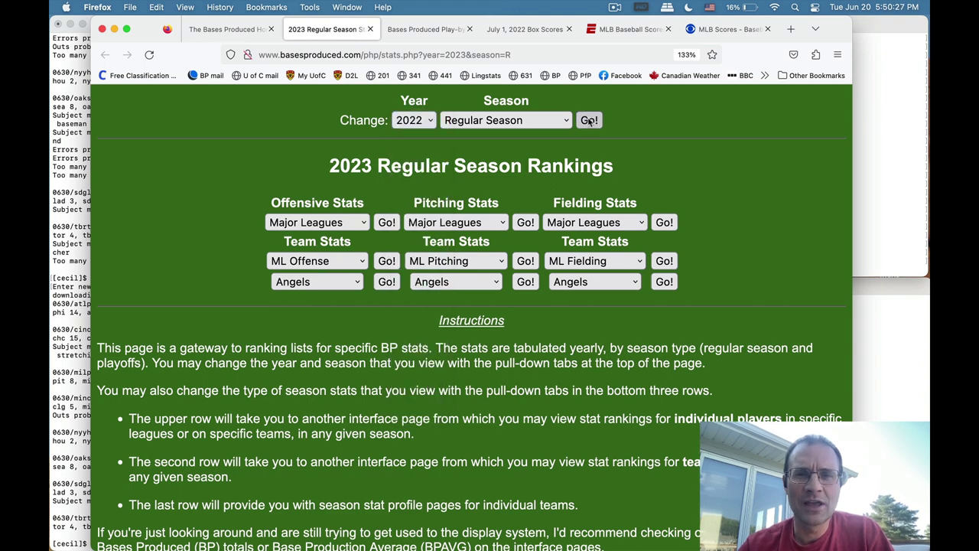
click(590, 120)
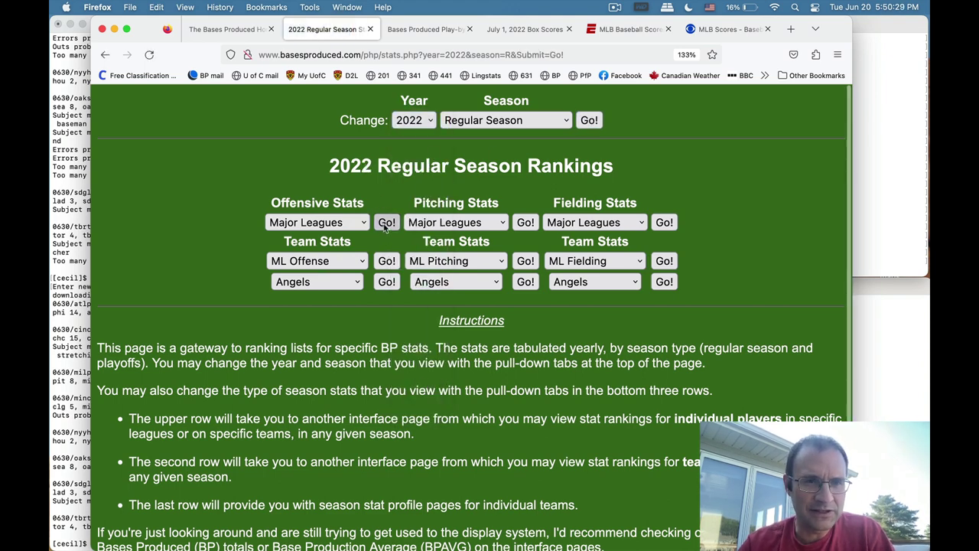
Open the Major Leagues offensive stats for 2022 and display the Bases Produced totals ranking.
click(386, 223)
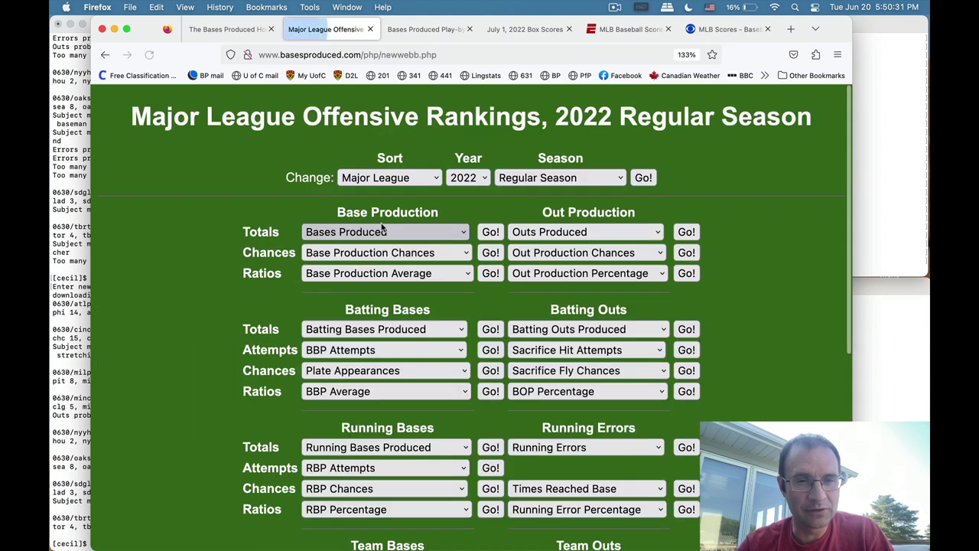
click(491, 233)
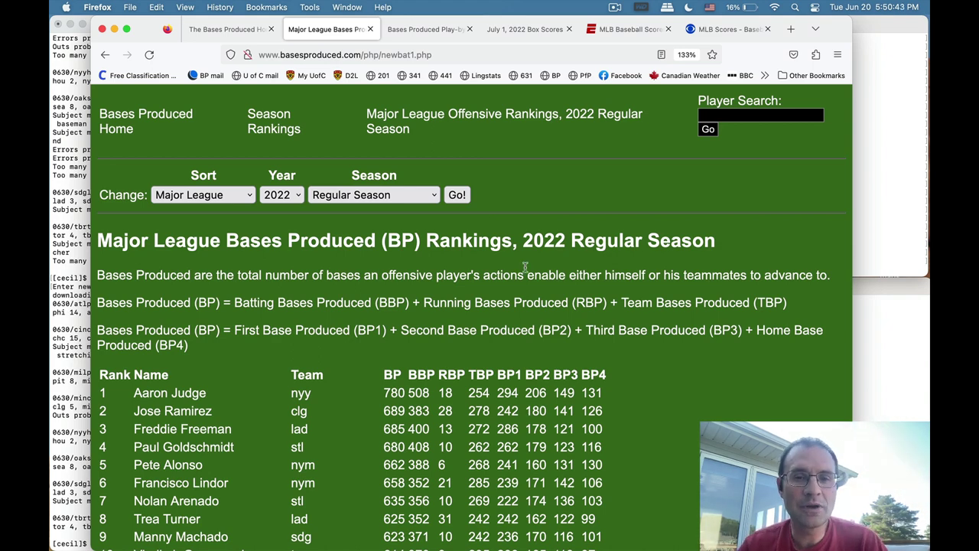
scroll(526, 269, down, 2)
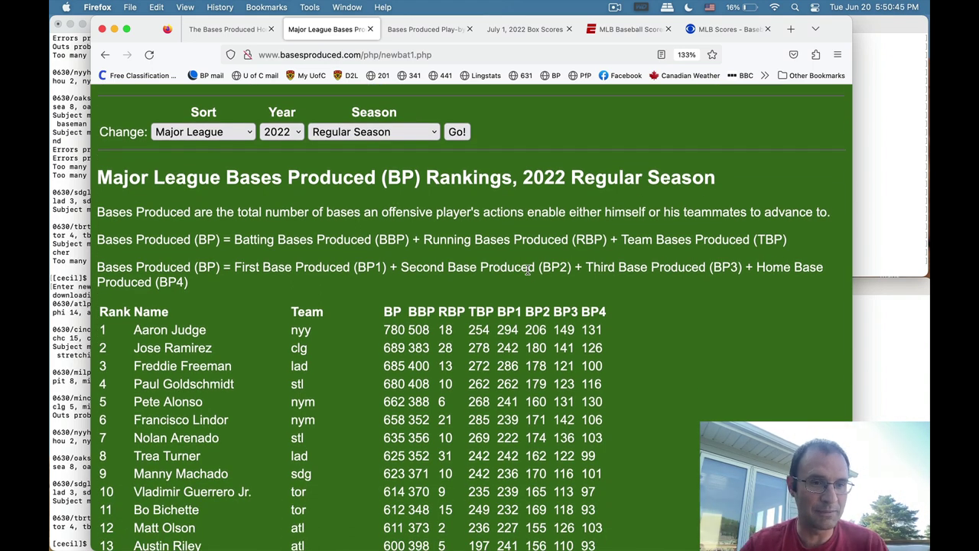
scroll(527, 270, down, 2)
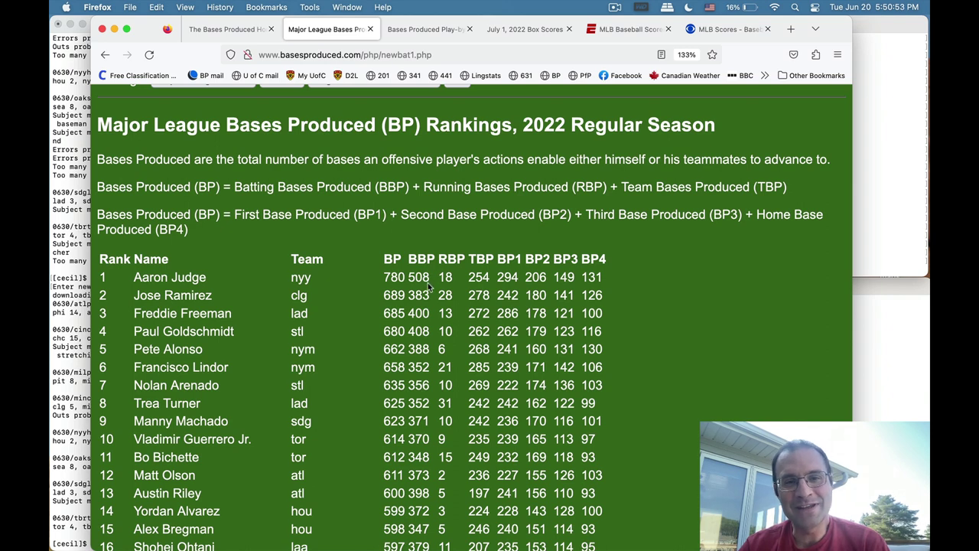
Highlight the BBP, TBP and BP1 to BP4 column headings in turn in the Bases Produced rankings table.
drag(408, 260, 435, 260)
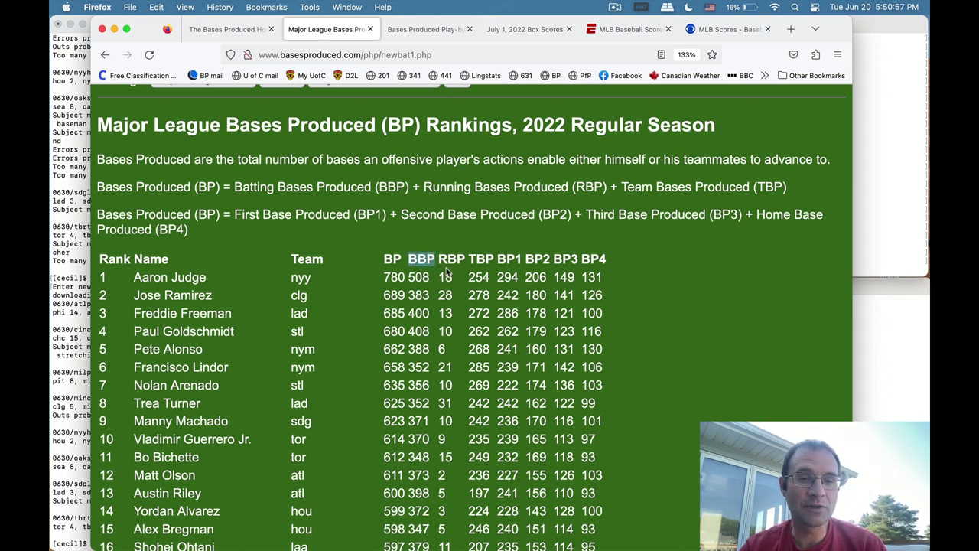
click(457, 245)
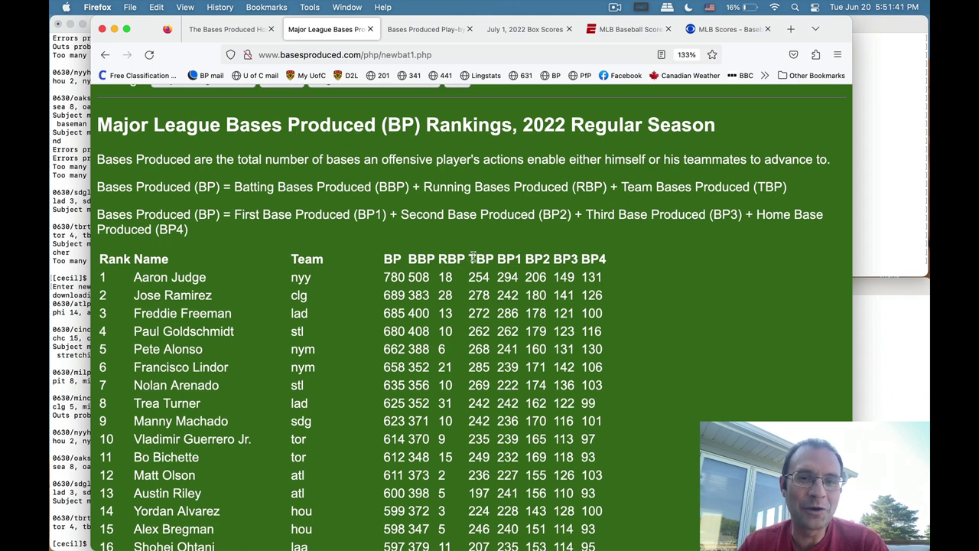
drag(469, 259, 496, 262)
click(504, 245)
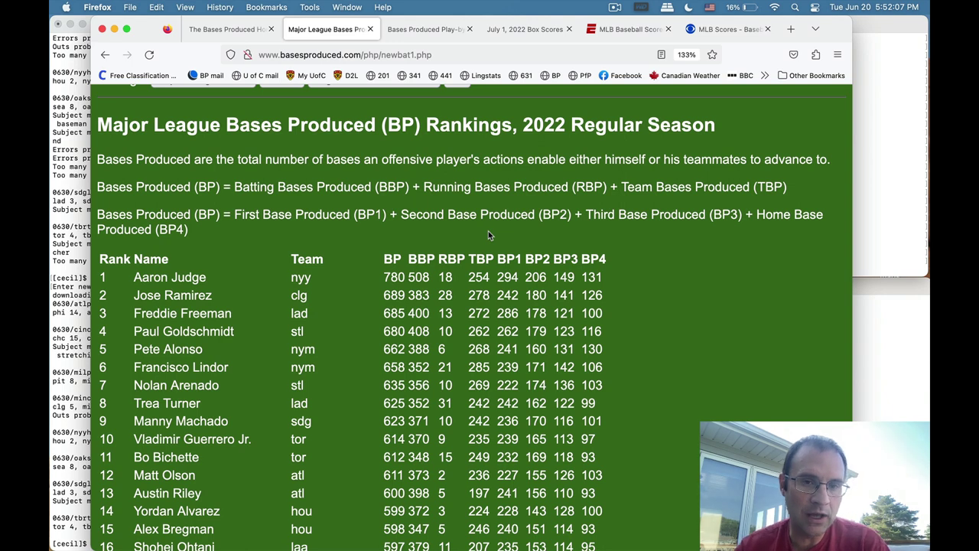
drag(497, 260, 595, 260)
click(630, 254)
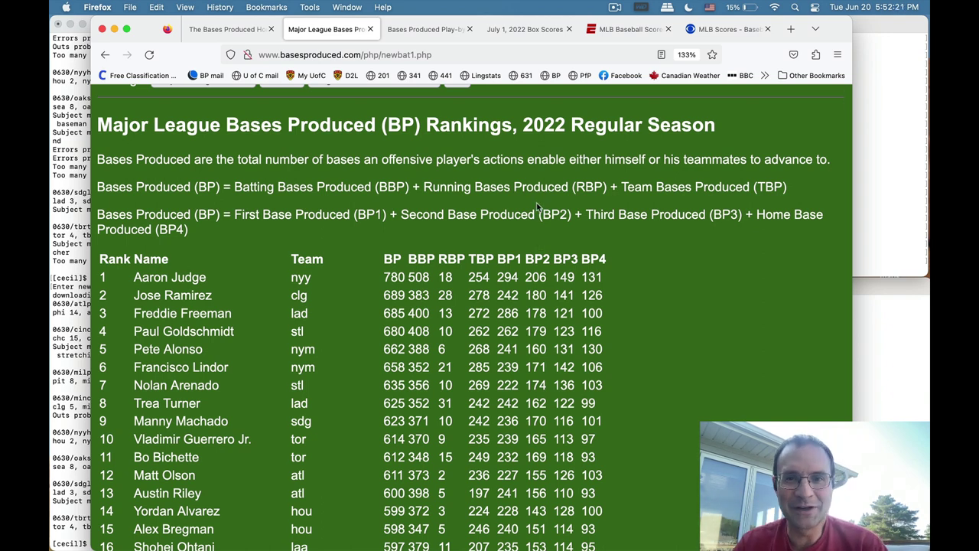
scroll(543, 203, up, 3)
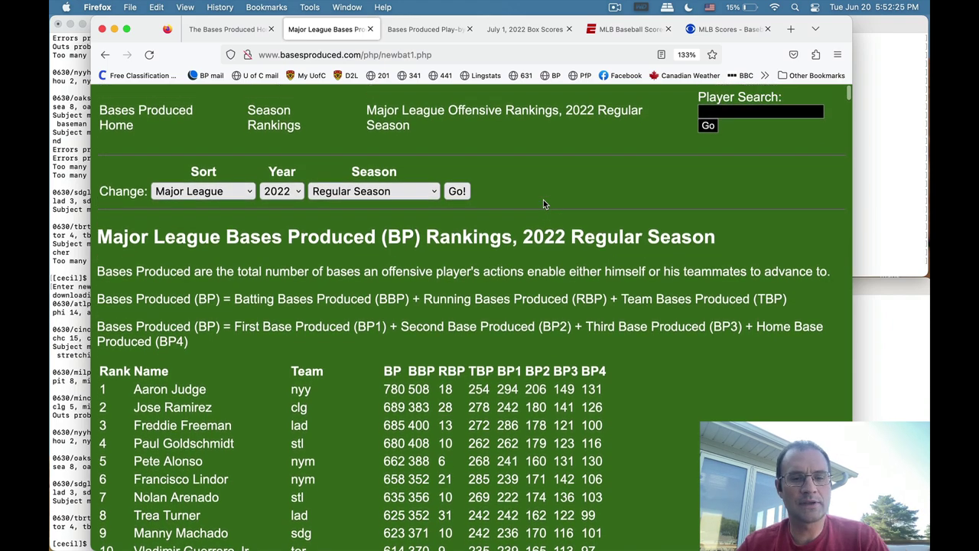
key(super+t)
text(www.re)
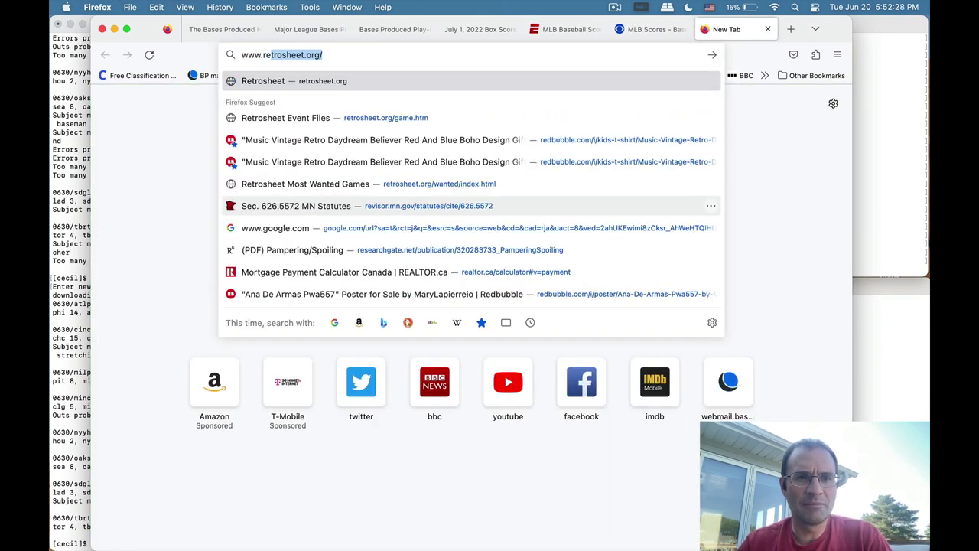
key(Return)
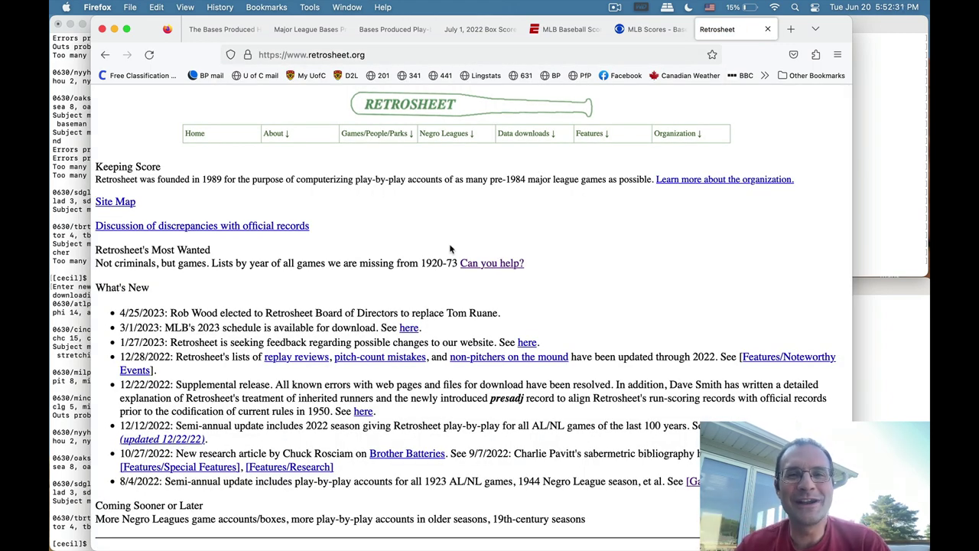
mouse_move(524, 135)
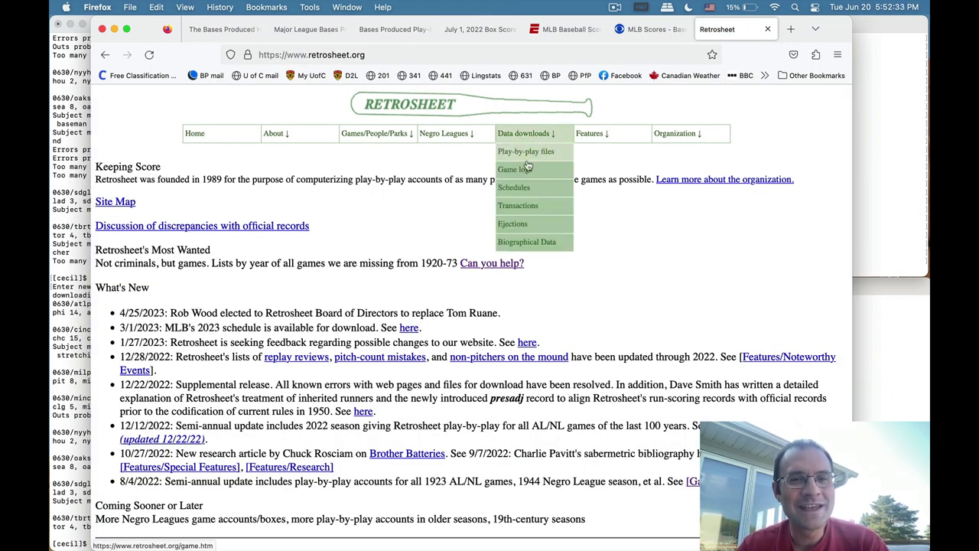
Return to the Bases Produced home page and open its Play-by-play Logs in a new browser tab.
click(232, 30)
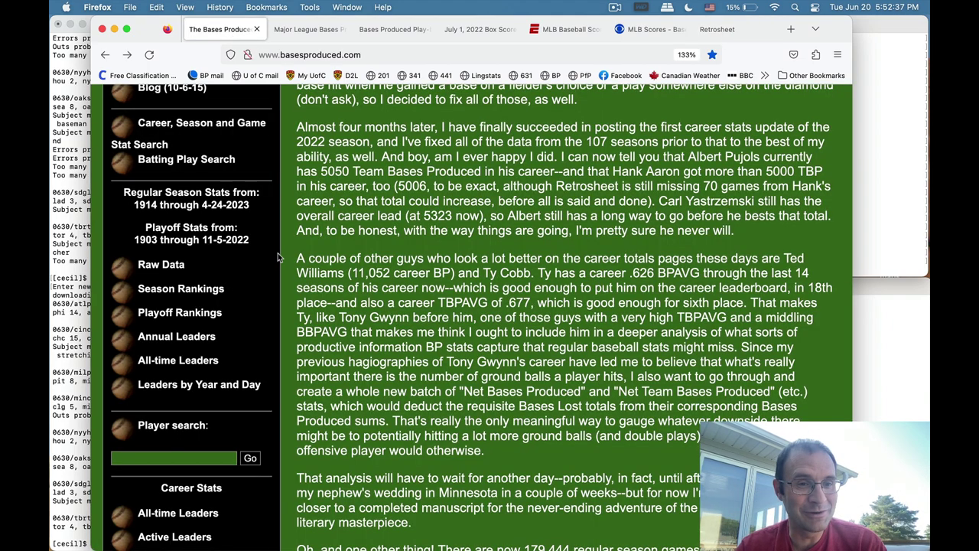
scroll(244, 272, down, 3)
scroll(244, 272, up, 2)
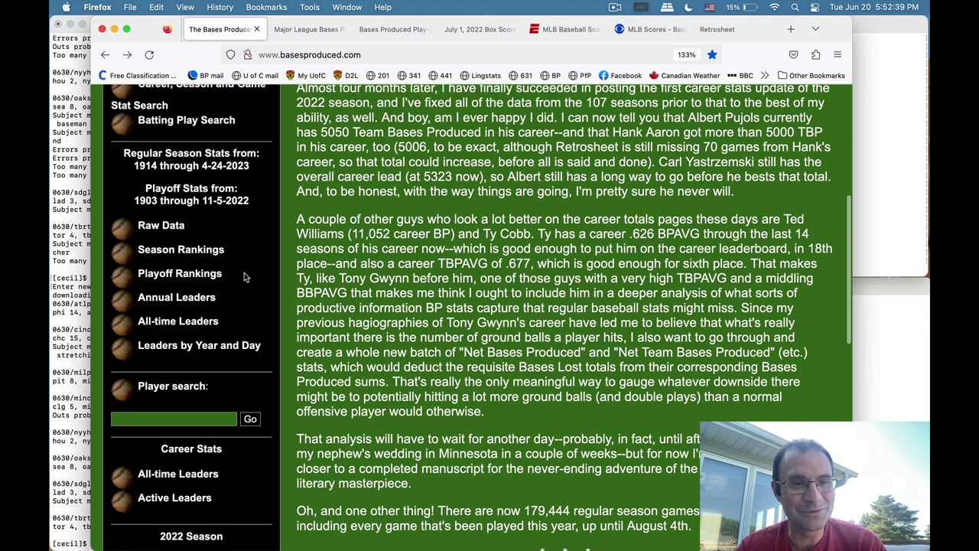
scroll(244, 273, up, 1)
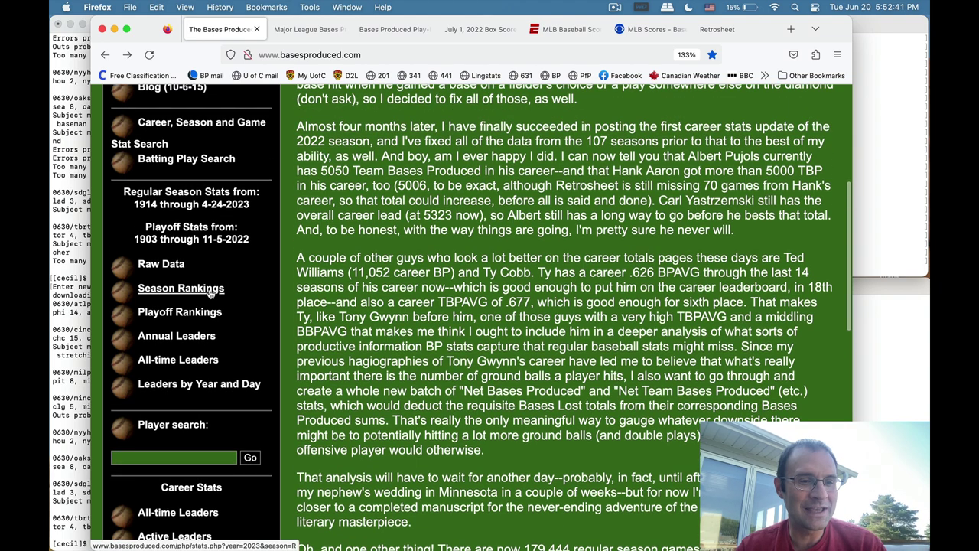
scroll(211, 293, up, 1)
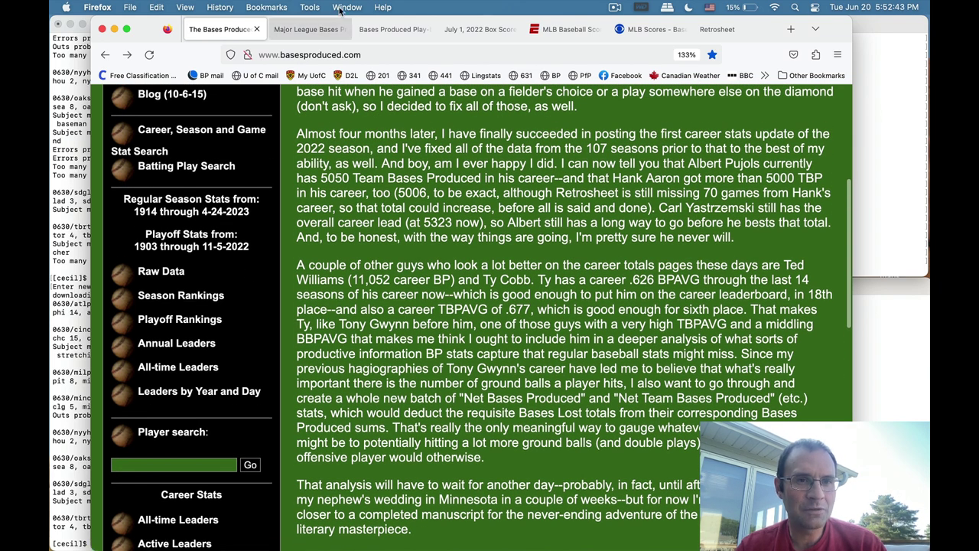
click(304, 28)
click(228, 28)
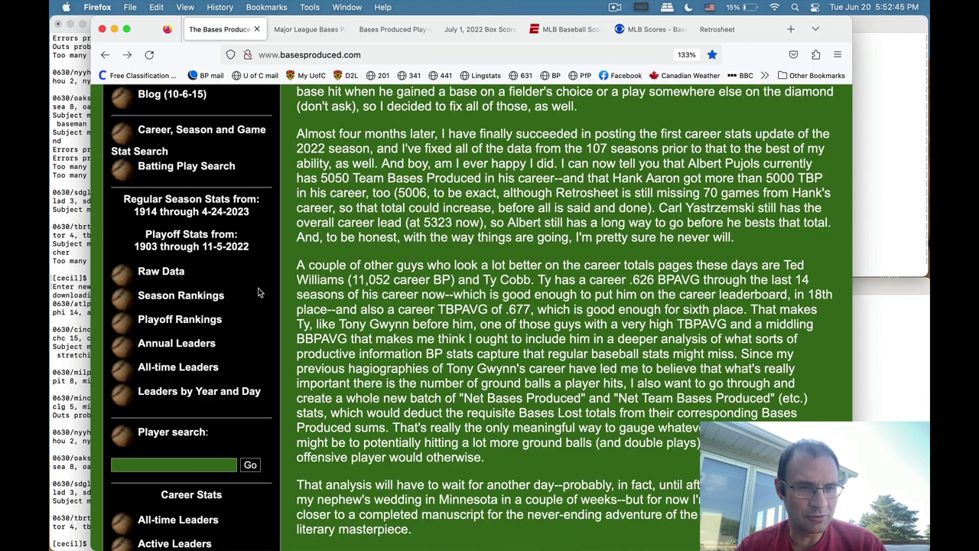
scroll(259, 291, down, 10)
scroll(258, 293, down, 1)
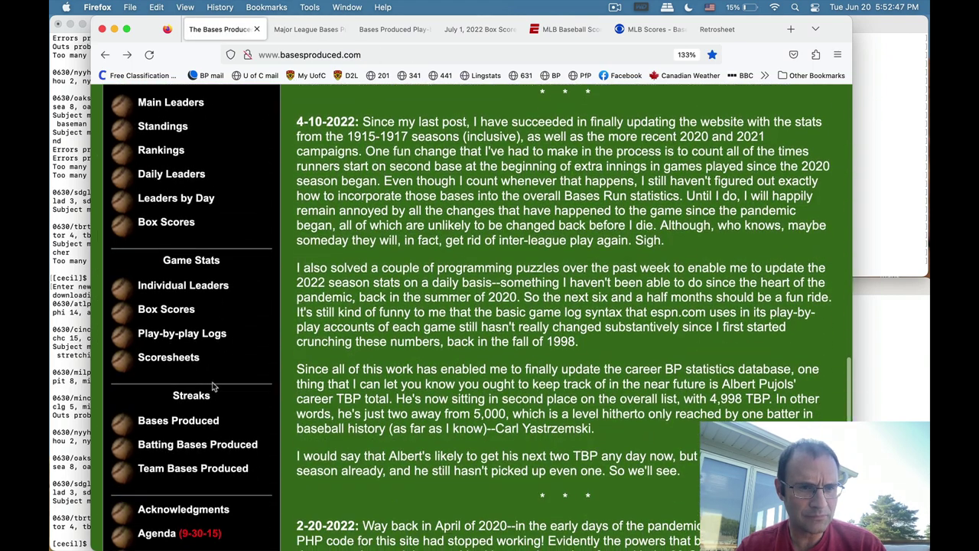
right_click(201, 335)
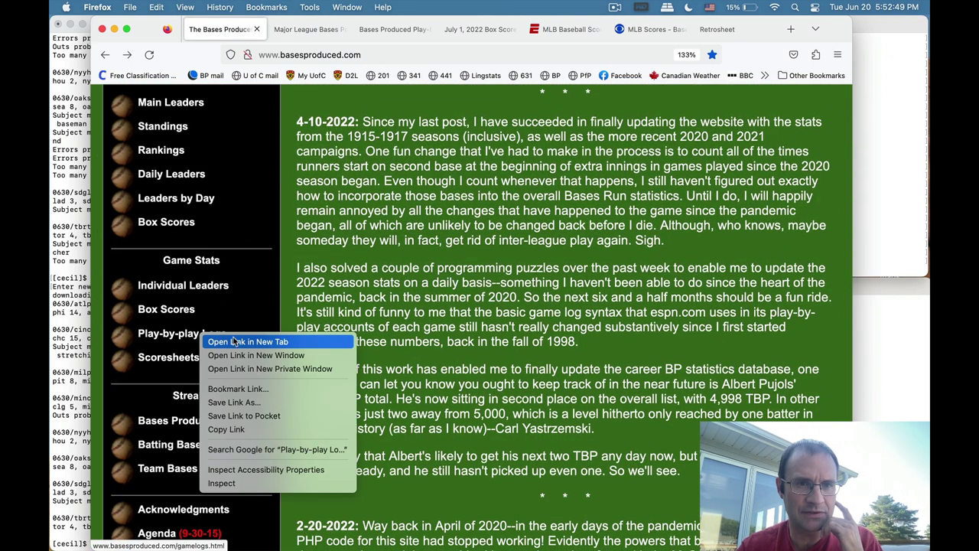
click(234, 341)
click(290, 29)
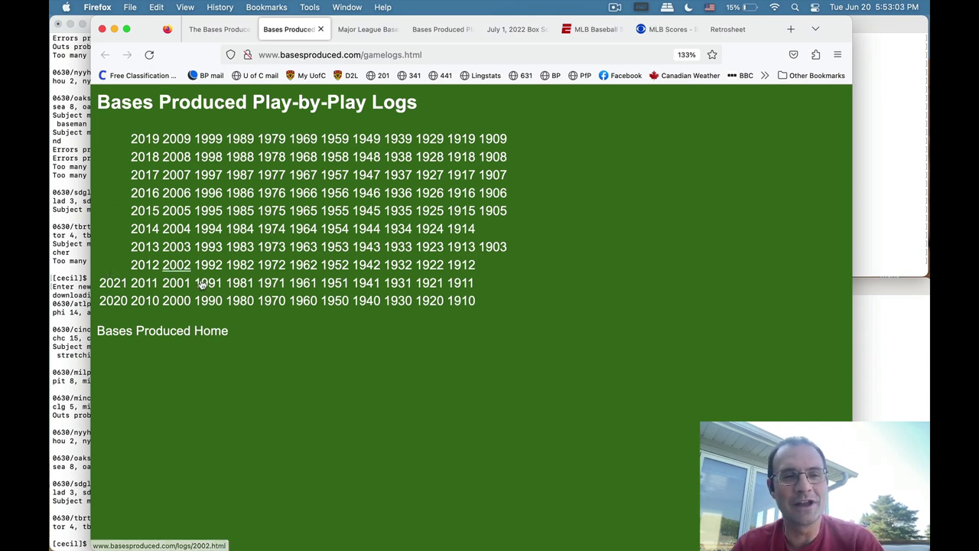
Open the 2021 play-by-play index and go to the logs for July 1, 2021.
click(115, 283)
scroll(307, 264, down, 10)
scroll(307, 268, down, 1)
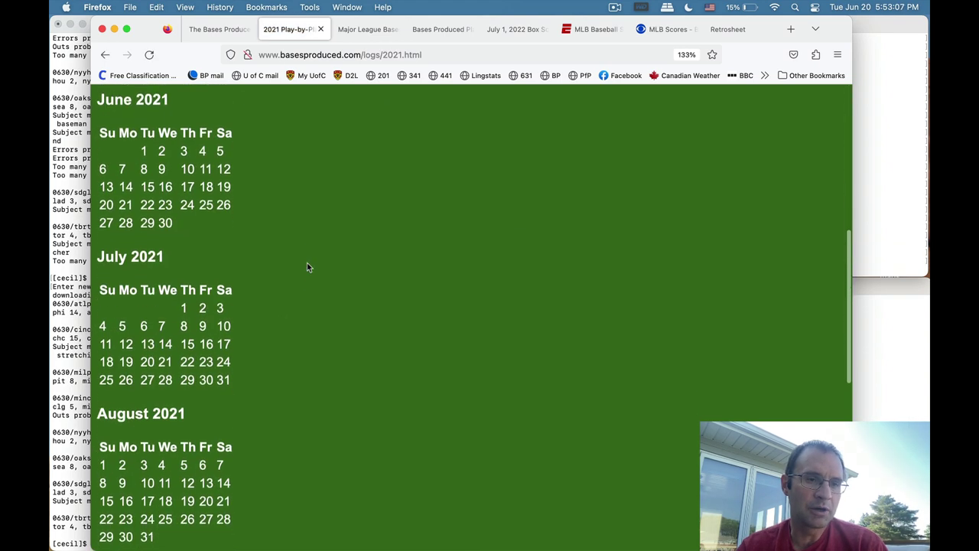
click(184, 308)
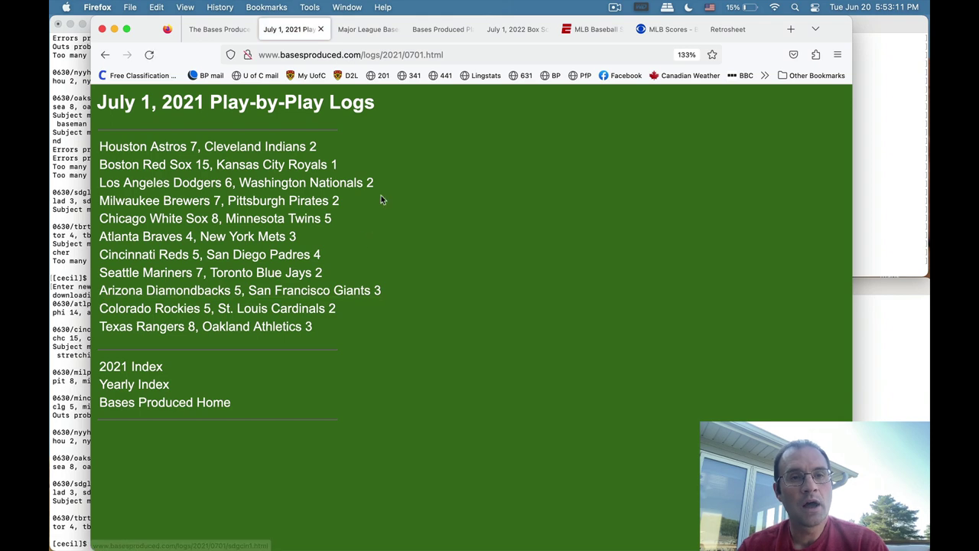
Open the Houston Astros 7, Cleveland Indians 2 game log and examine the play-by-play of its early innings.
click(249, 148)
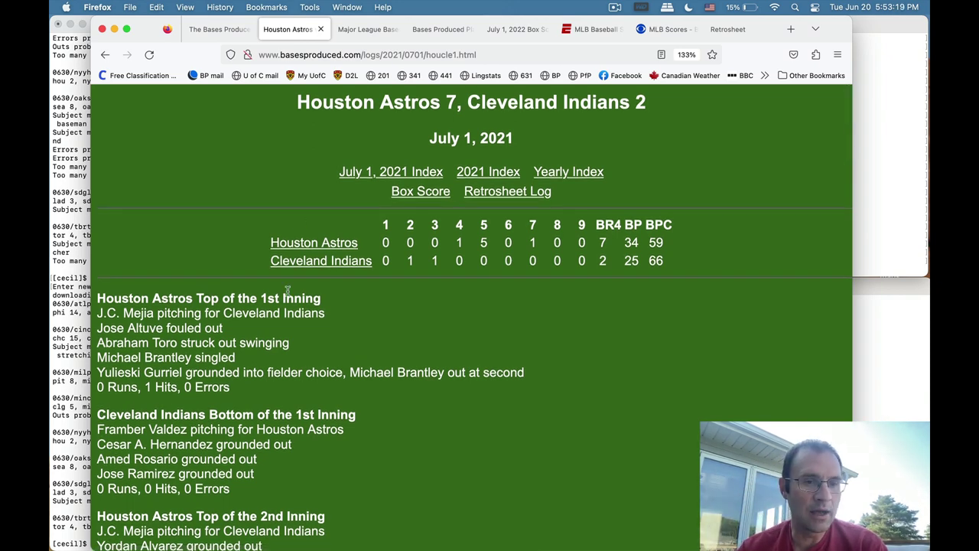
scroll(287, 292, down, 2)
scroll(288, 291, down, 10)
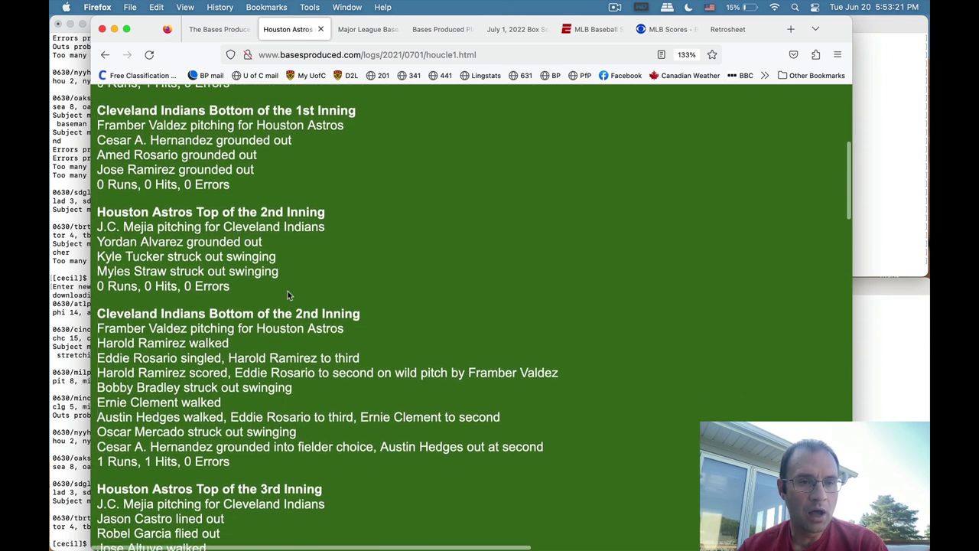
scroll(287, 291, up, 5)
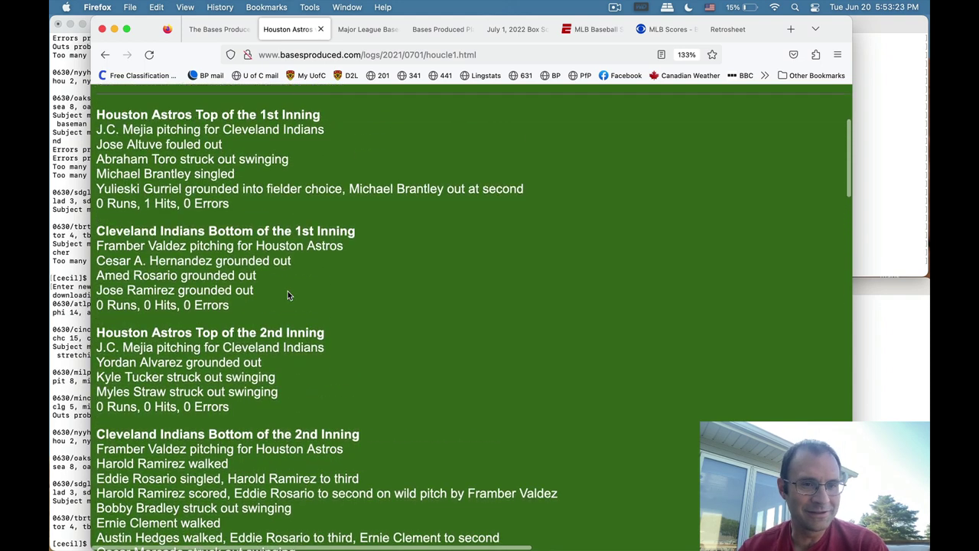
scroll(288, 291, down, 1)
scroll(281, 296, down, 4)
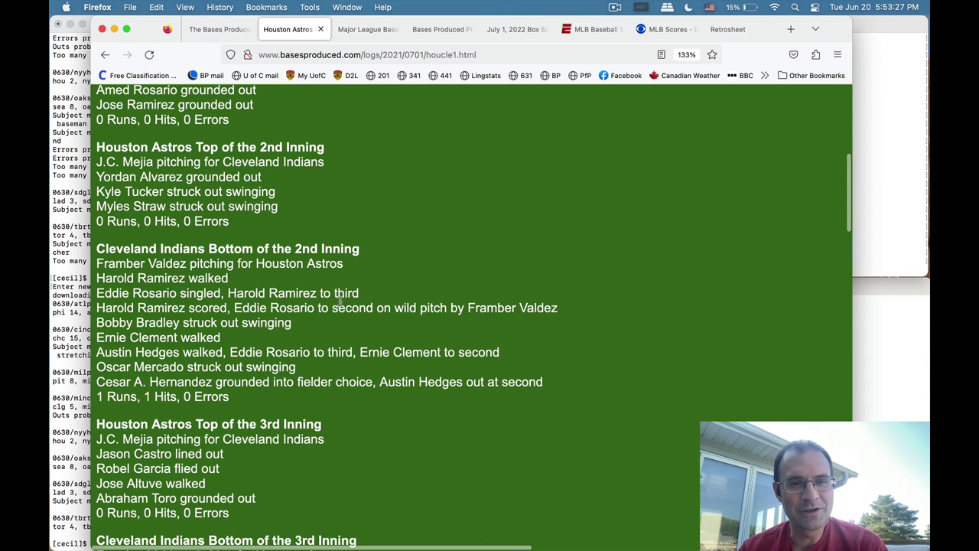
Highlight the single and the runner's advance to third in Cleveland's bottom of the 2nd, and look through the remaining innings.
drag(228, 293, 365, 294)
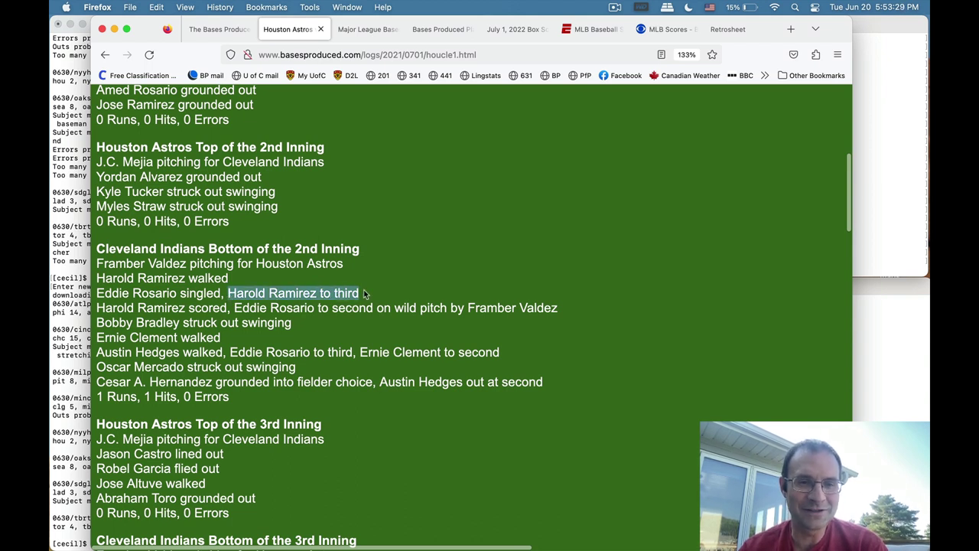
click(368, 293)
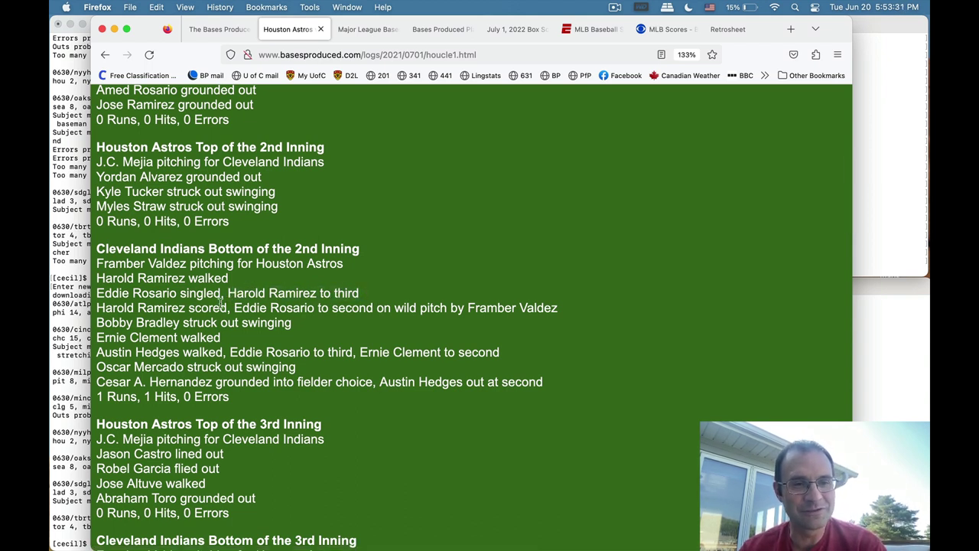
drag(97, 295, 188, 296)
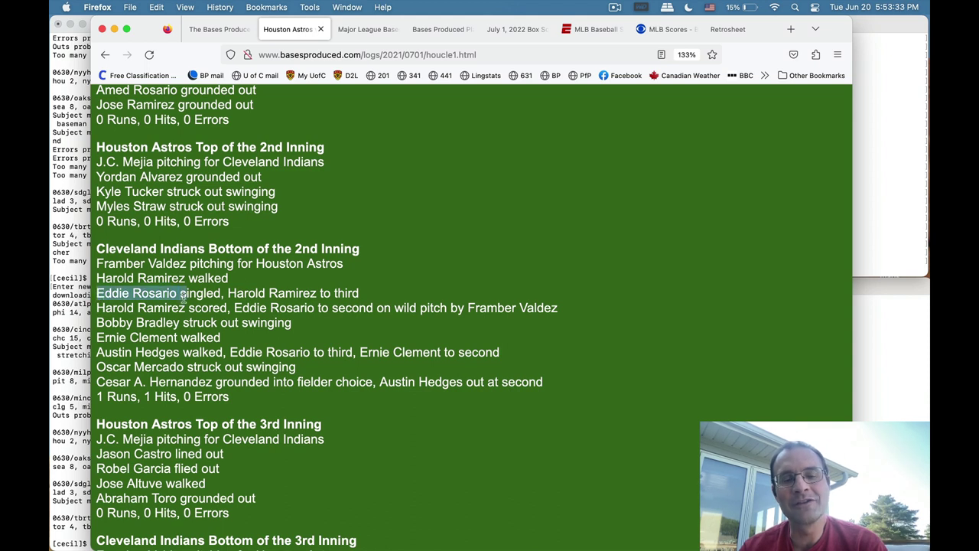
click(252, 291)
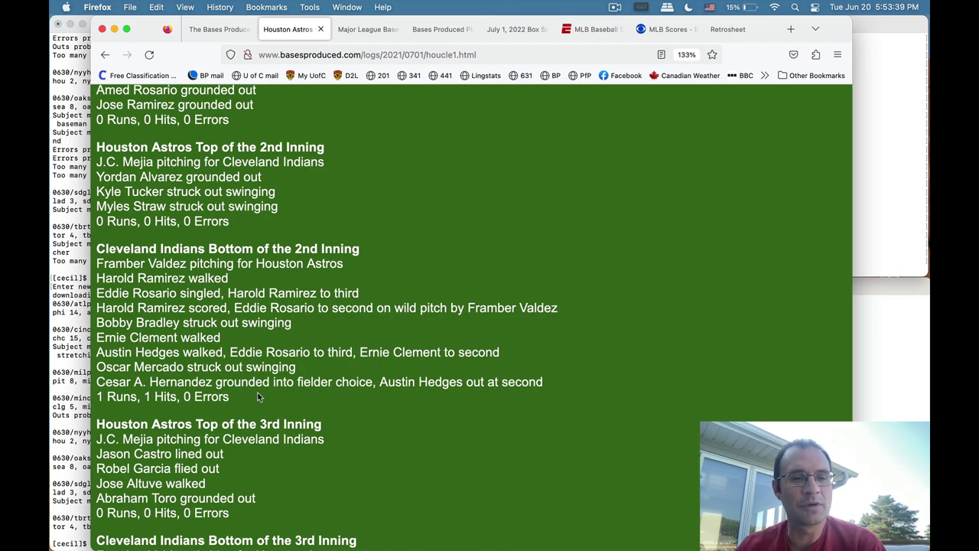
scroll(258, 392, down, 15)
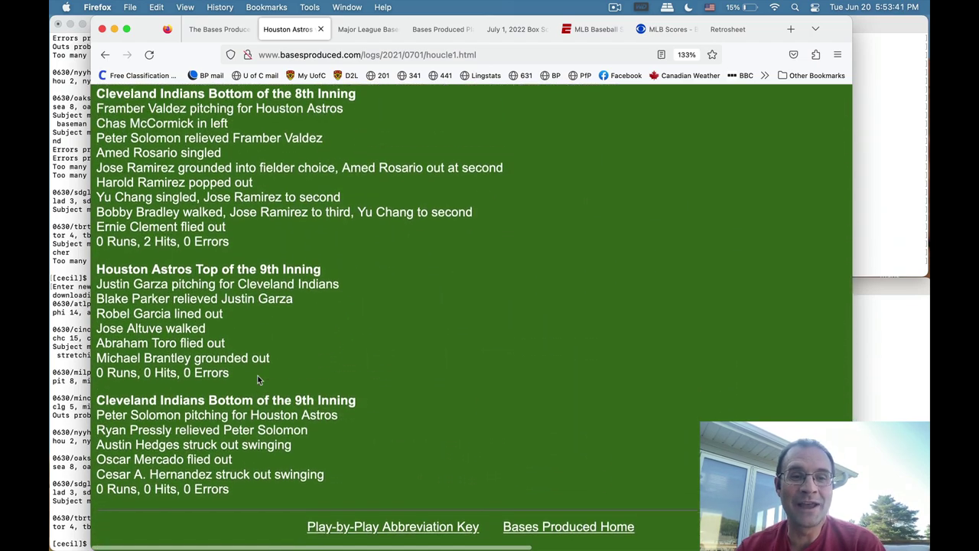
scroll(258, 376, up, 20)
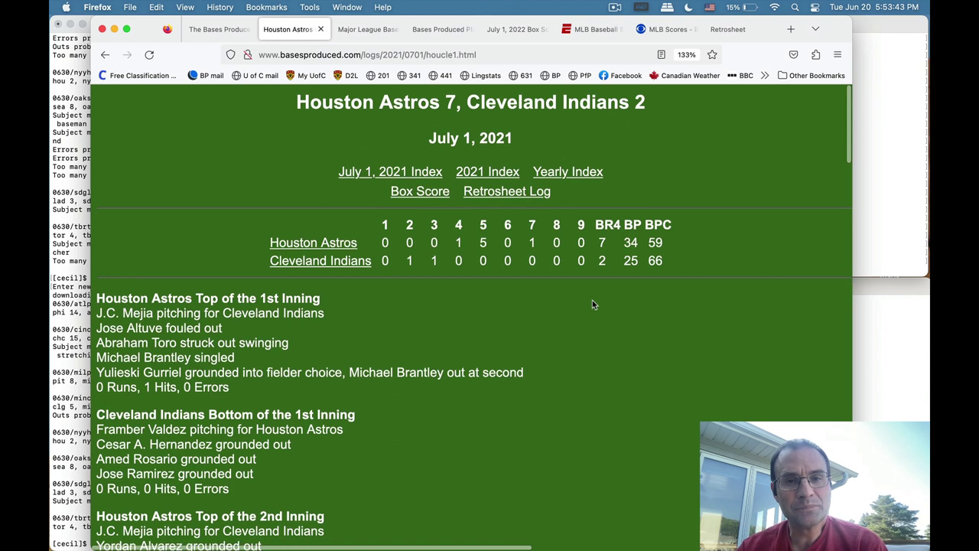
Open the Retrosheet log of this game and look through its info, starting lineup and play records.
click(490, 196)
scroll(397, 261, down, 8)
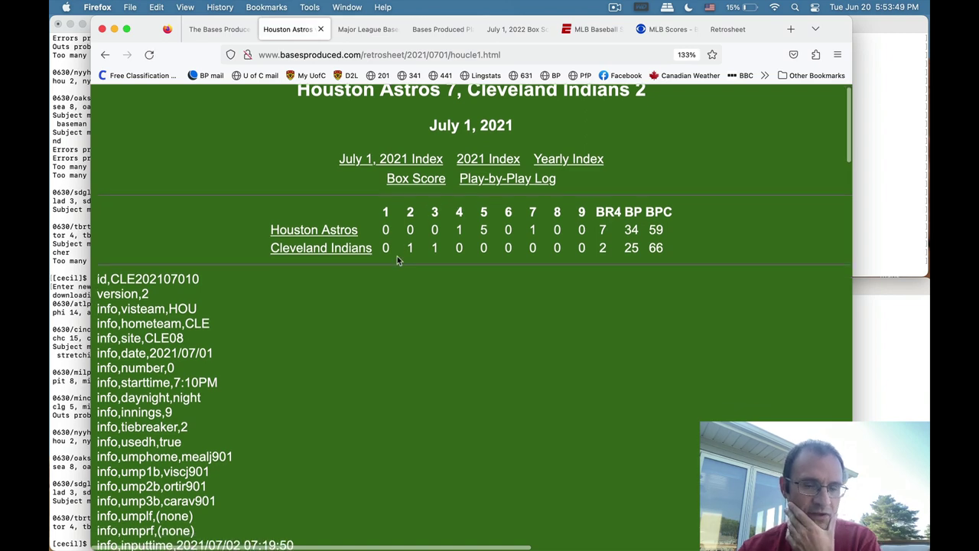
scroll(397, 260, down, 7)
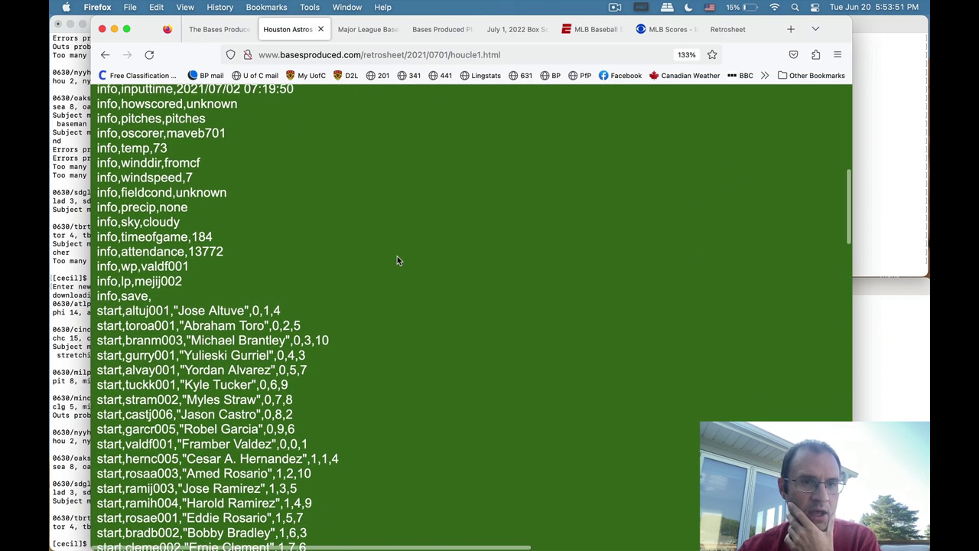
scroll(397, 260, down, 7)
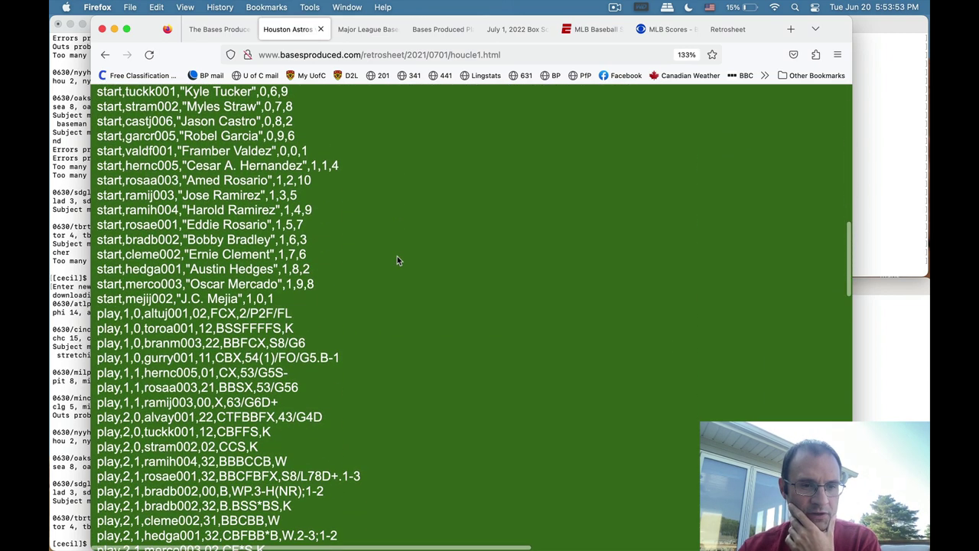
scroll(397, 260, up, 4)
Check the bottom of the 2nd inning in the play-by-play log and return to the Retrosheet log.
key(super+Left)
scroll(397, 260, down, 9)
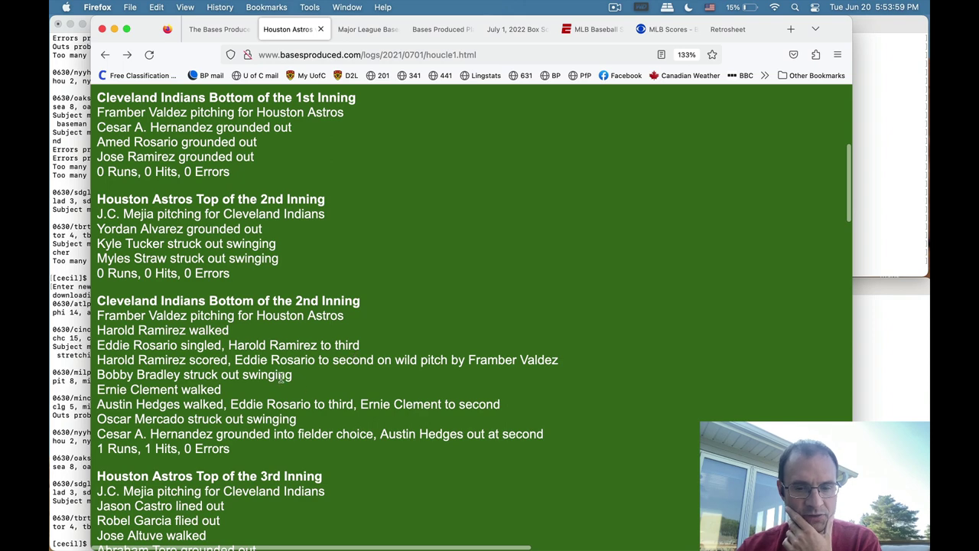
key(super+Right)
scroll(306, 326, up, 1)
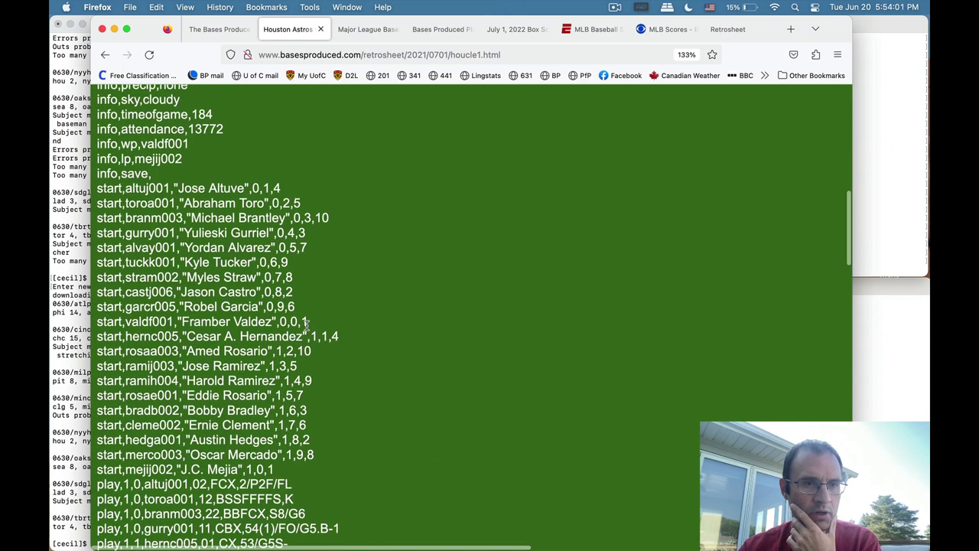
Review the game info records in the Retrosheet log and highlight the block of play records for the bottom of the 2nd.
scroll(307, 325, up, 13)
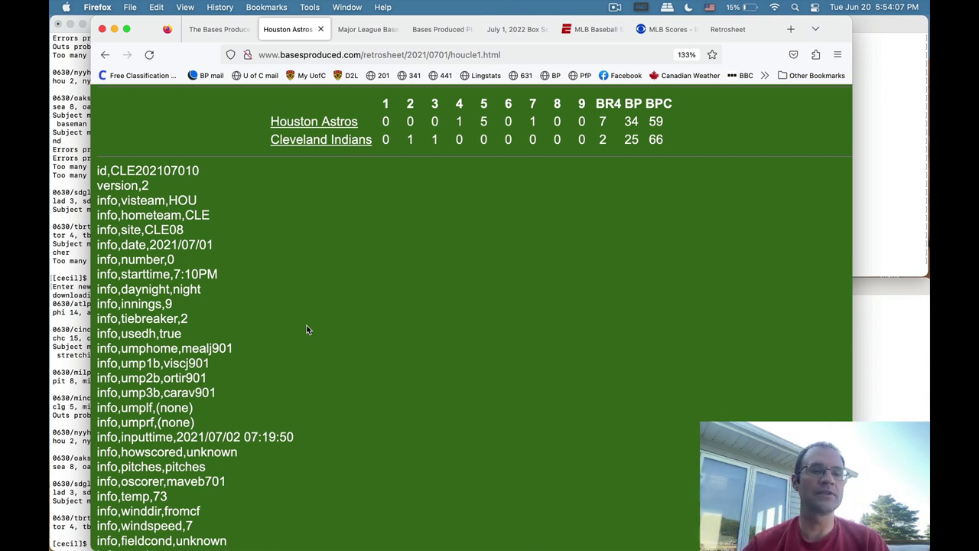
scroll(314, 305, down, 2)
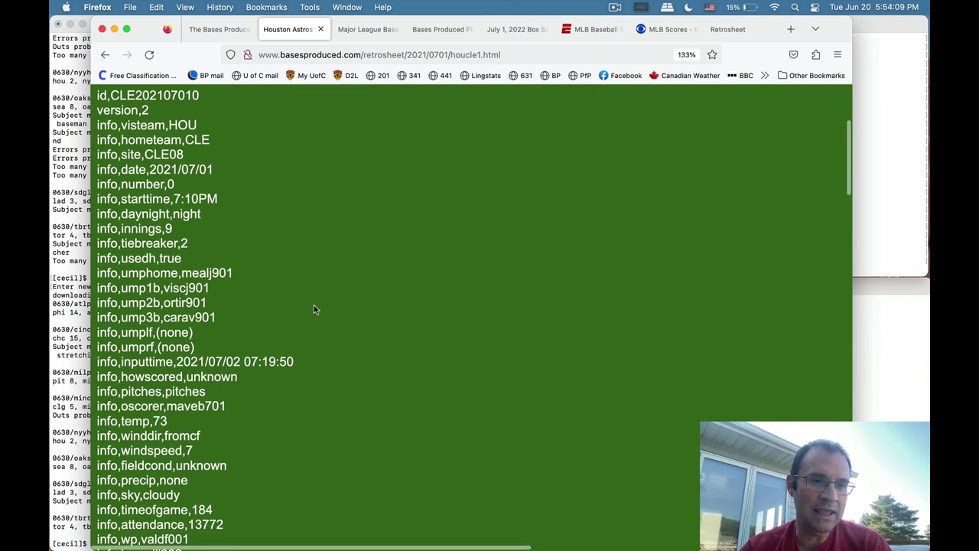
scroll(314, 304, down, 10)
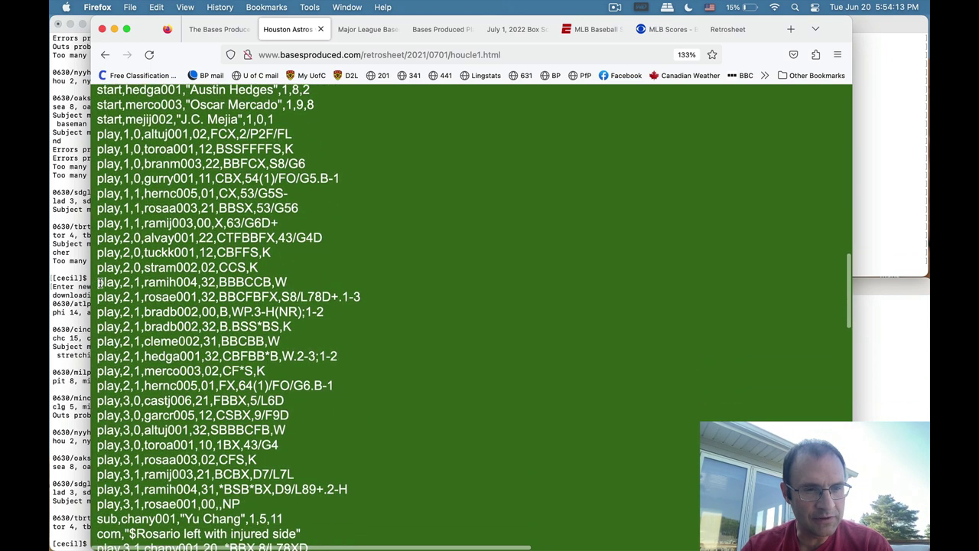
drag(99, 283, 339, 388)
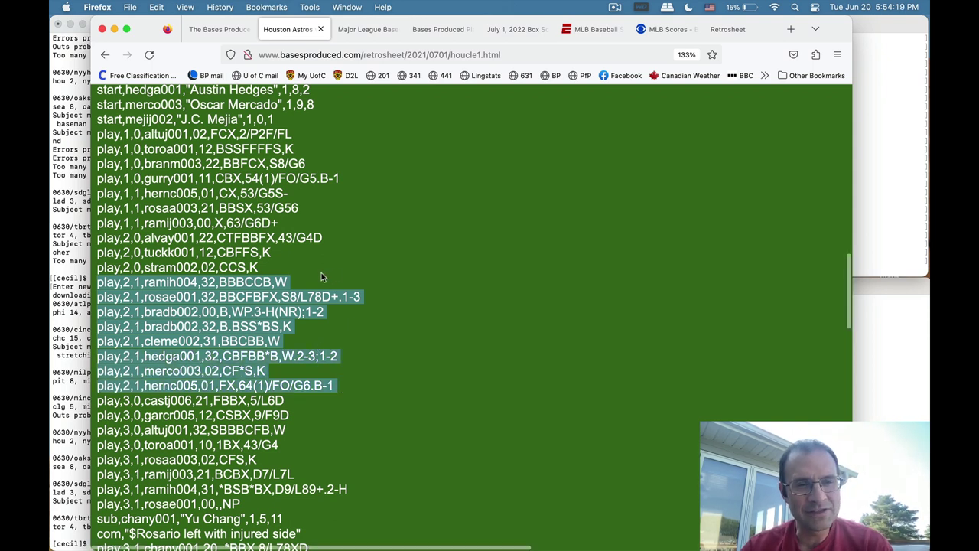
Highlight the team, inning and W result fields in the first play record of the bottom of the 2nd.
click(135, 268)
mouse_move(145, 283)
mouse_down()
mouse_move(199, 283)
mouse_move(145, 283)
mouse_up()
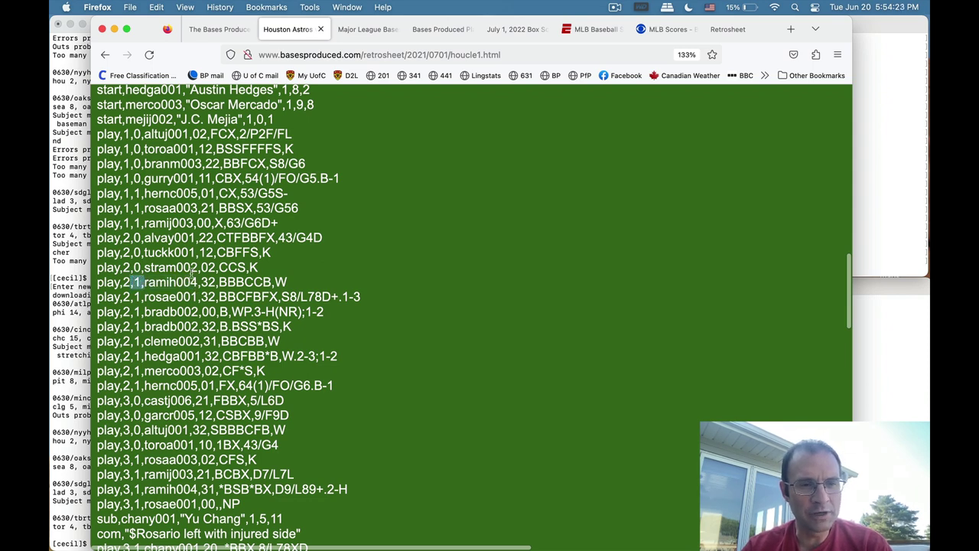
click(126, 282)
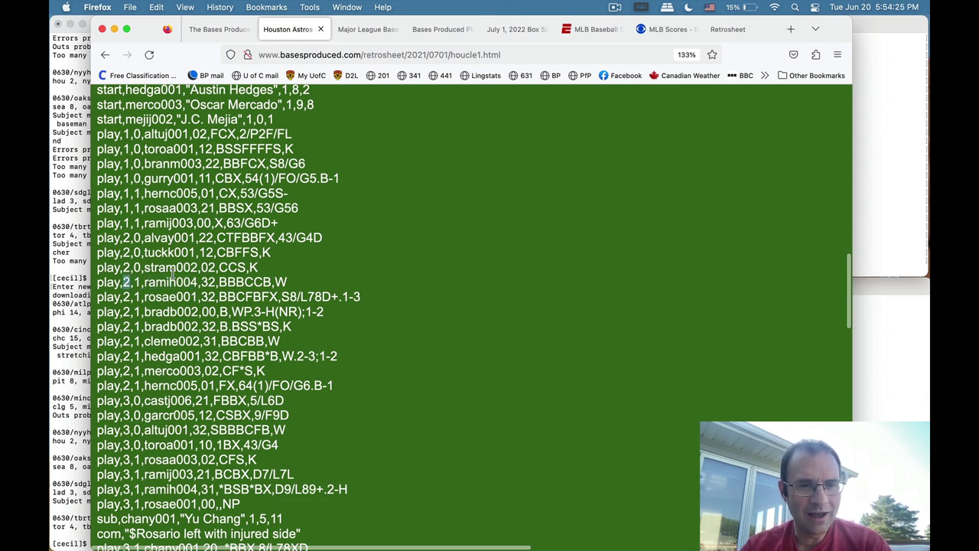
drag(201, 281, 286, 283)
click(222, 281)
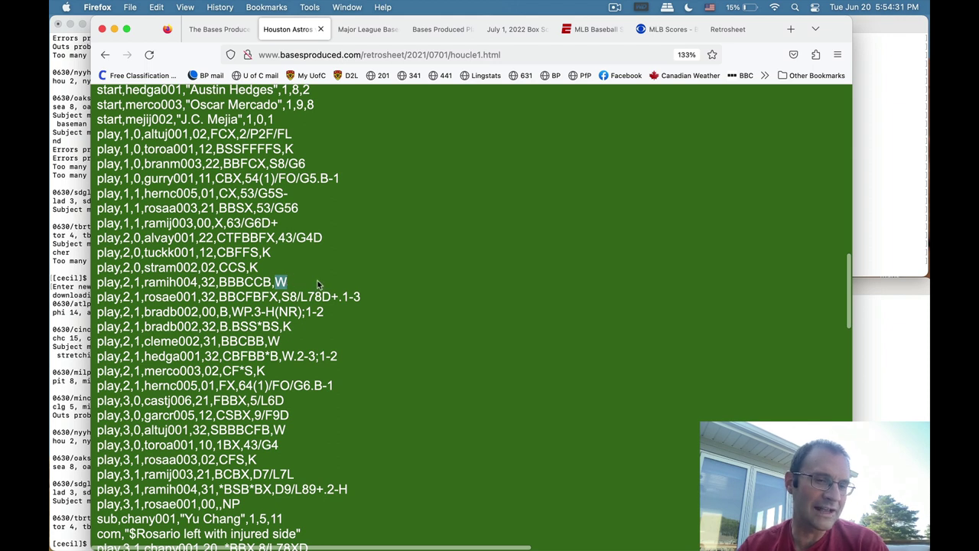
click(317, 285)
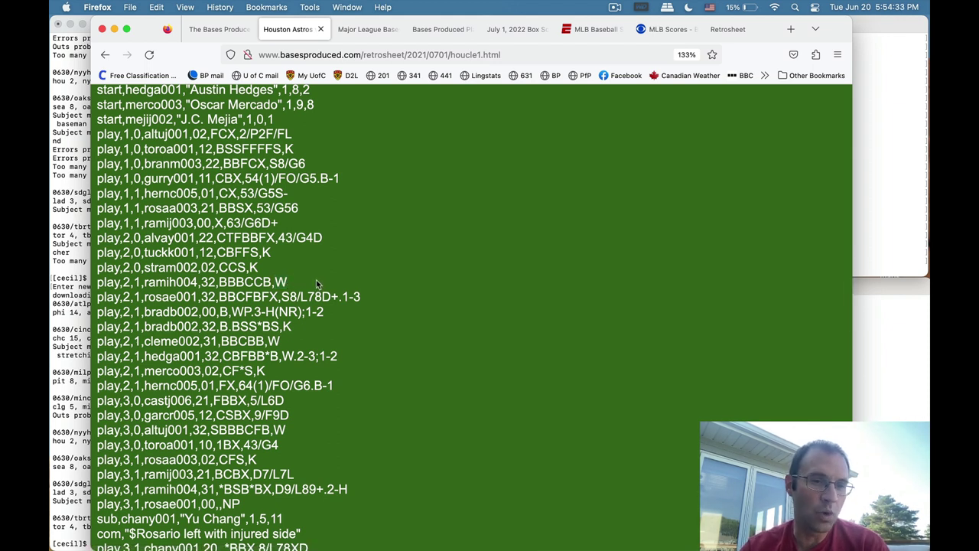
Highlight the event codes S8/L78D+.1-3 and WP.3-H(NR);1-2 in the bottom of the 2nd records.
drag(281, 296, 361, 297)
click(366, 297)
click(310, 333)
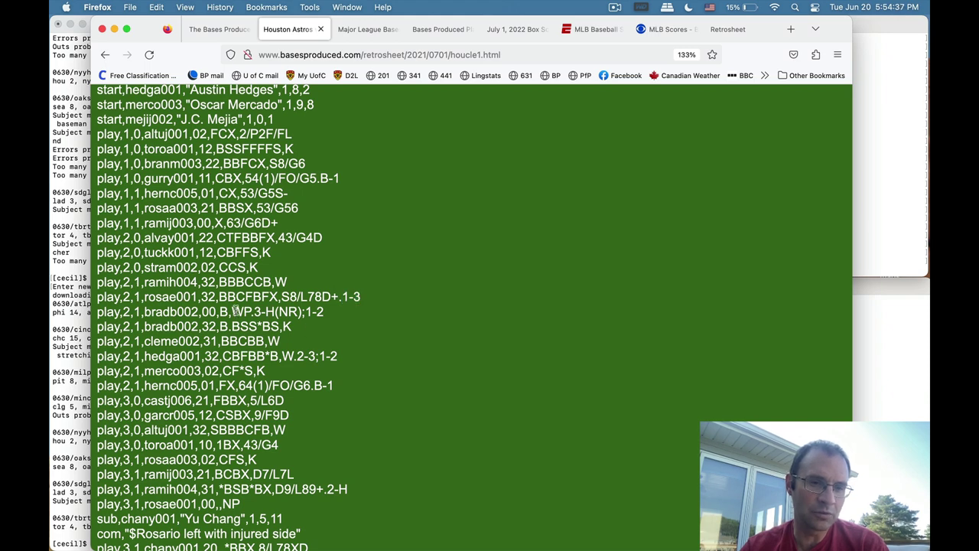
drag(232, 311, 326, 312)
click(264, 311)
click(300, 322)
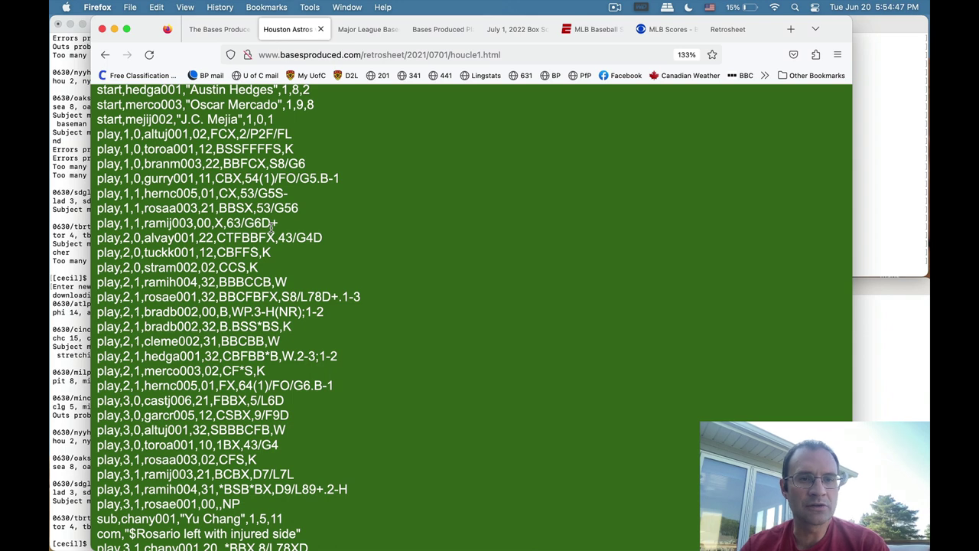
Go back to the top of the play-by-play log and view the open ESPN and CBS Sports MLB scoreboards.
key(super+Left)
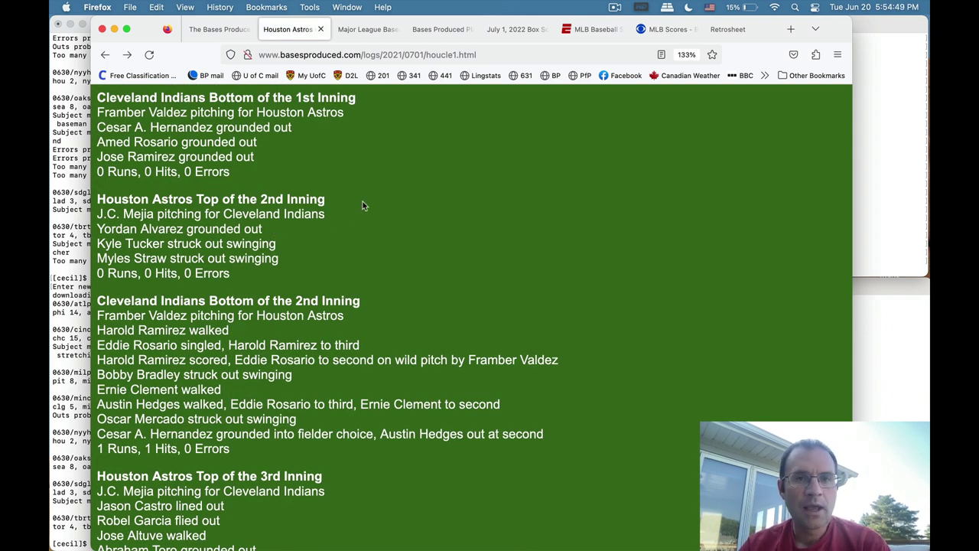
scroll(401, 198, up, 5)
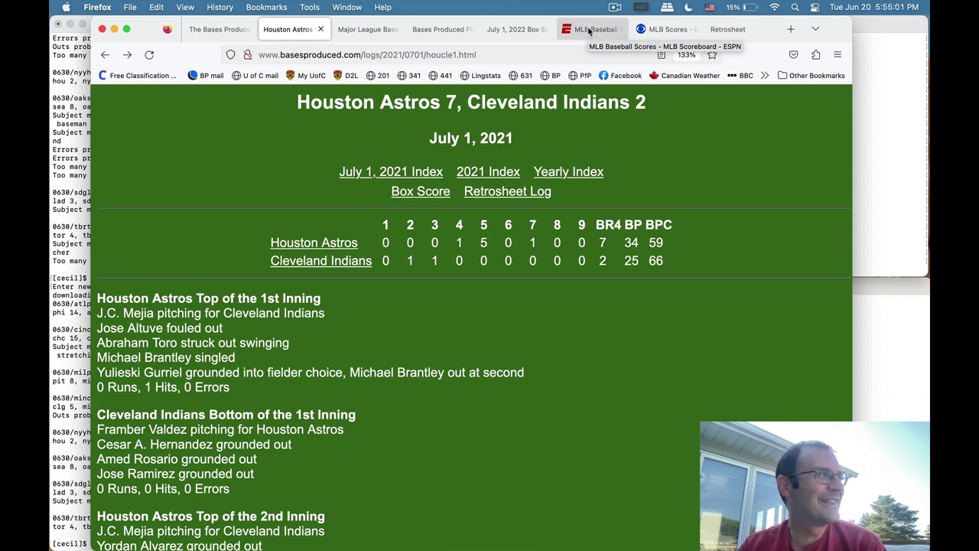
click(589, 30)
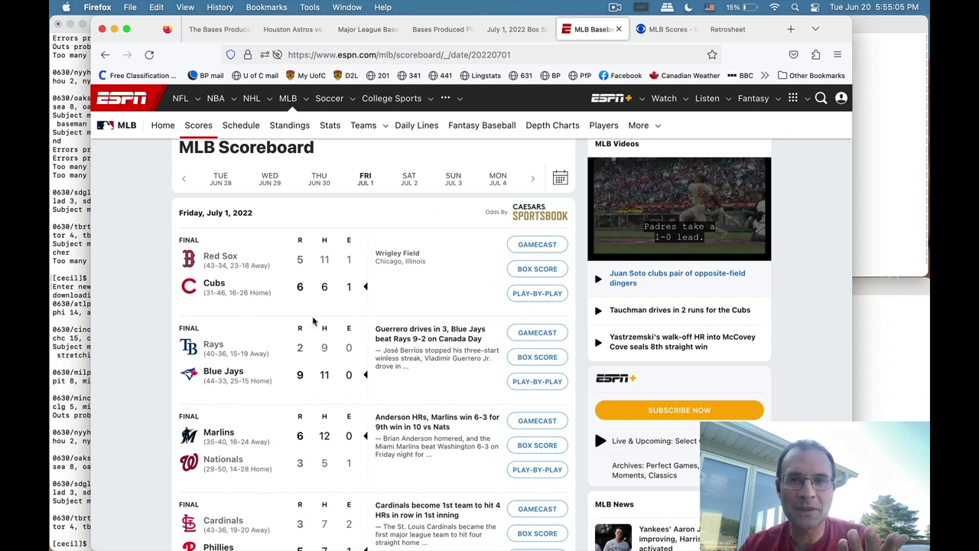
click(657, 31)
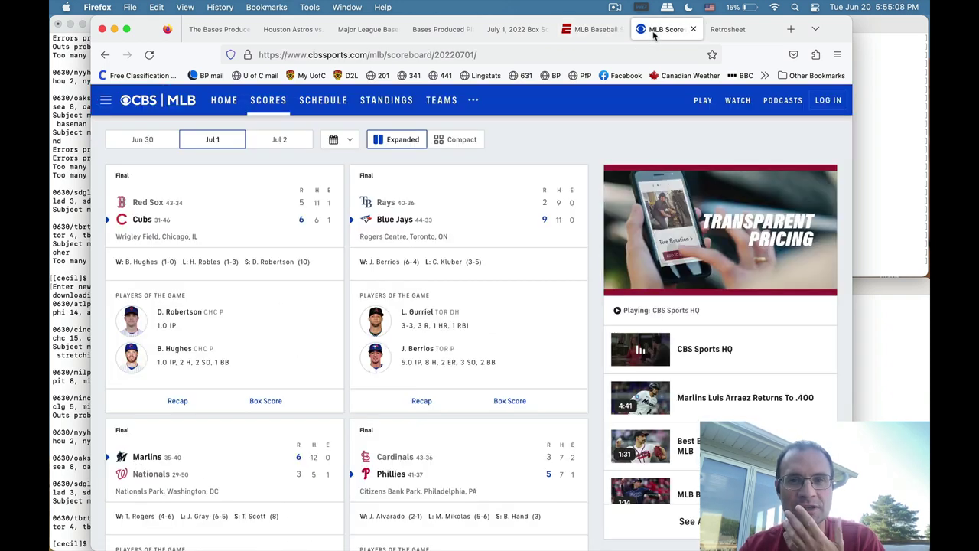
Return to the ESPN scoreboard and load July 1, 2021 by changing the date in its address to 20210701.
click(594, 31)
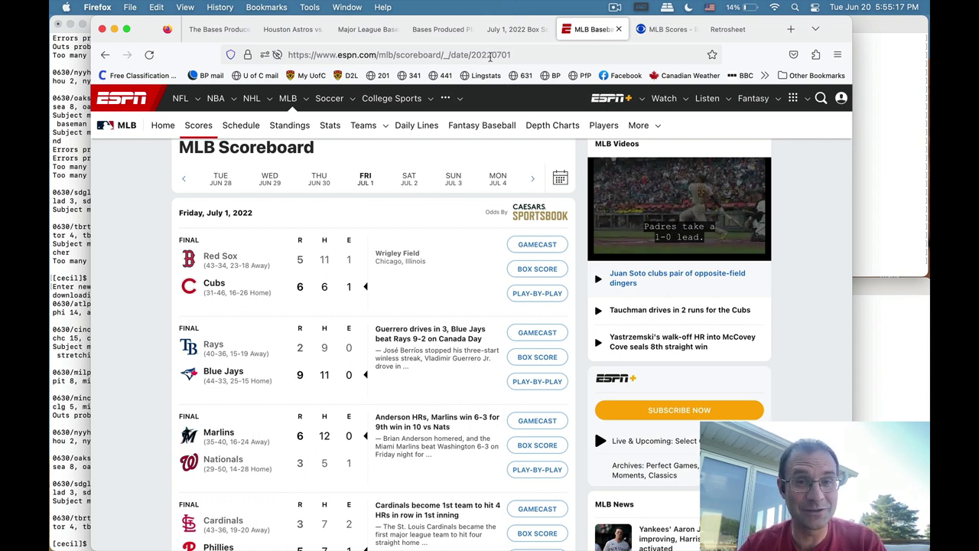
click(491, 55)
click(491, 55)
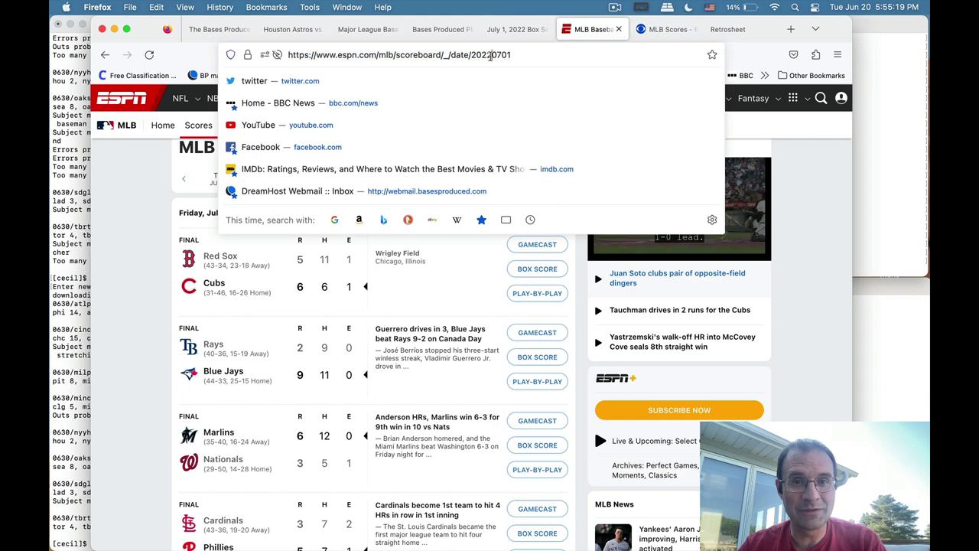
key(Left)
key(Left)
key(Left)
key(Left)
key(BackSpace)
text(1)
key(Return)
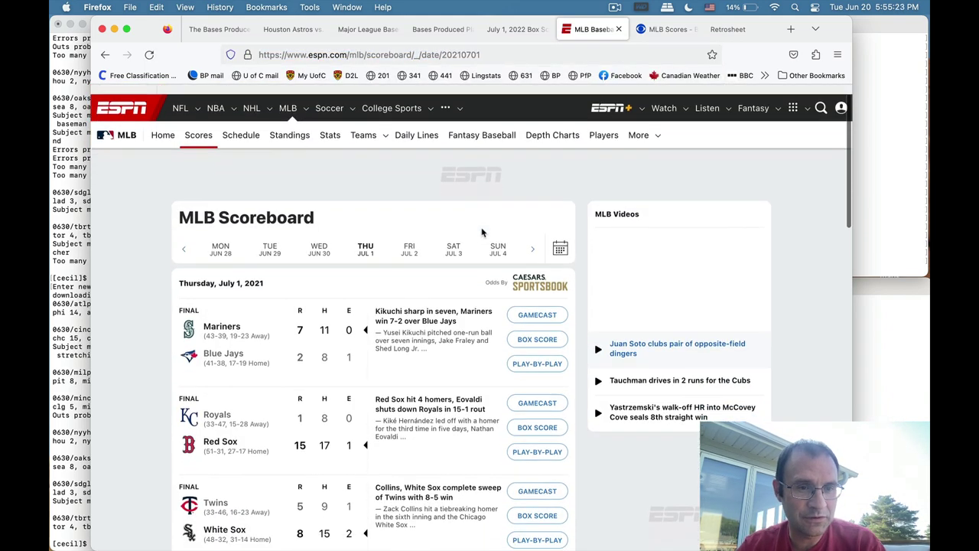
Find the Astros–Indians game on the ESPN scoreboard and open its play-by-play in a new browser tab.
scroll(483, 233, down, 2)
scroll(483, 233, down, 2)
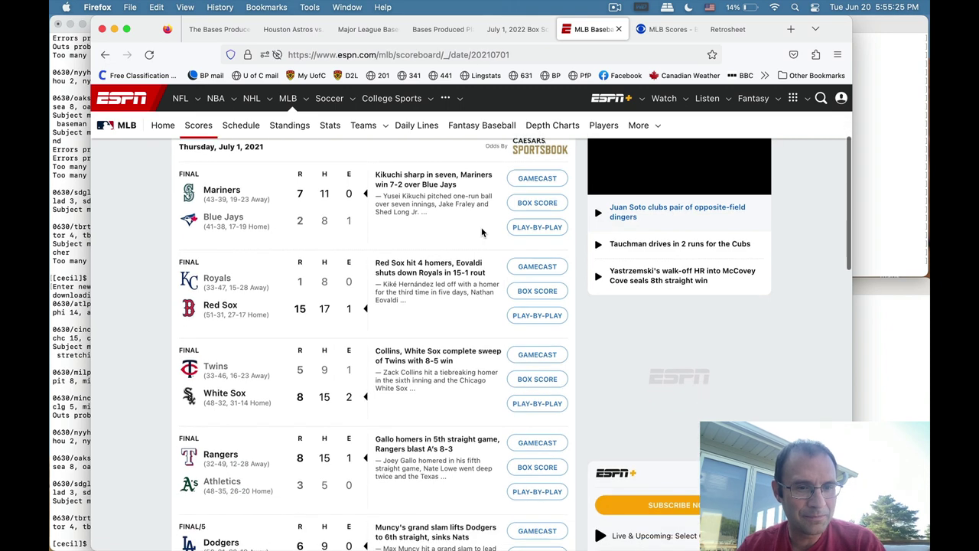
scroll(482, 232, down, 10)
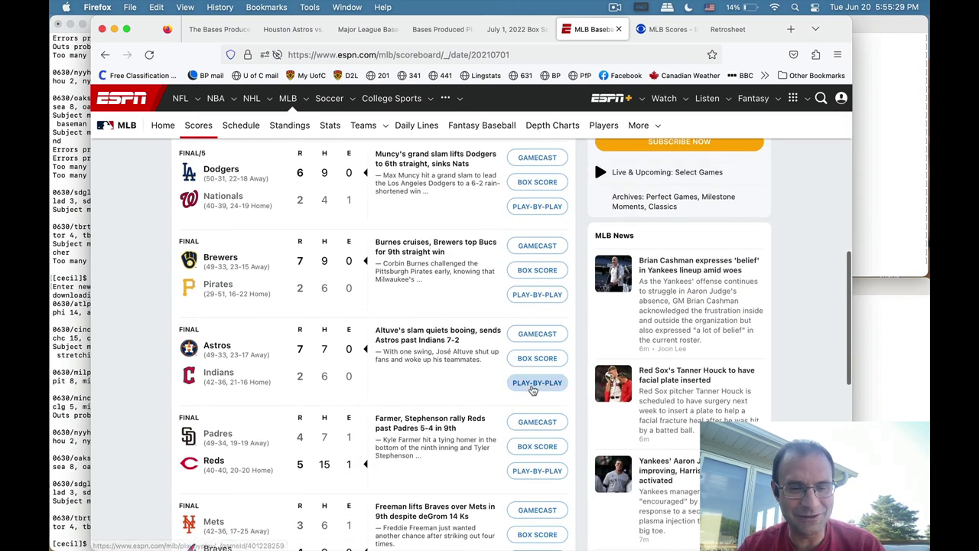
right_click(546, 389)
click(551, 394)
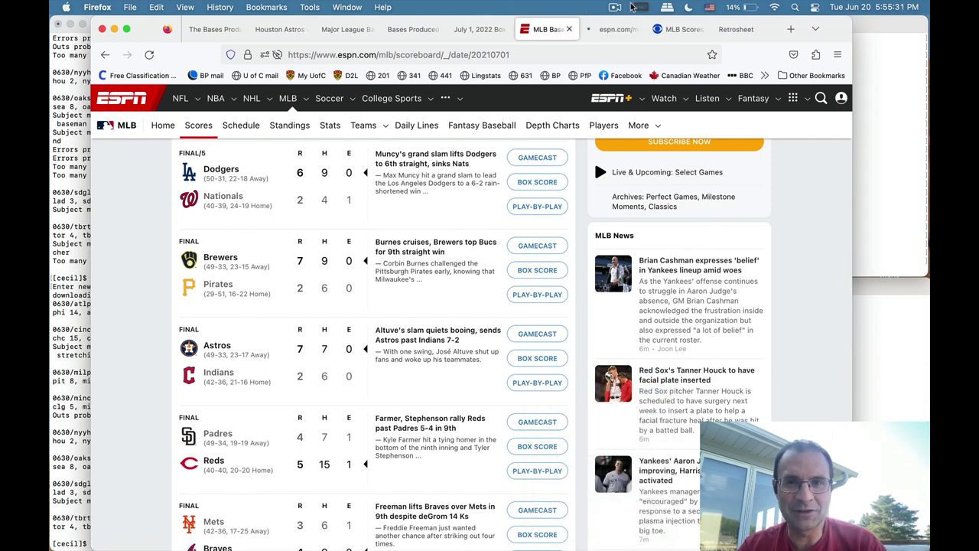
click(608, 29)
Examine ESPN's play-by-play for the Indians' bottom of the 2nd inning.
scroll(391, 350, down, 10)
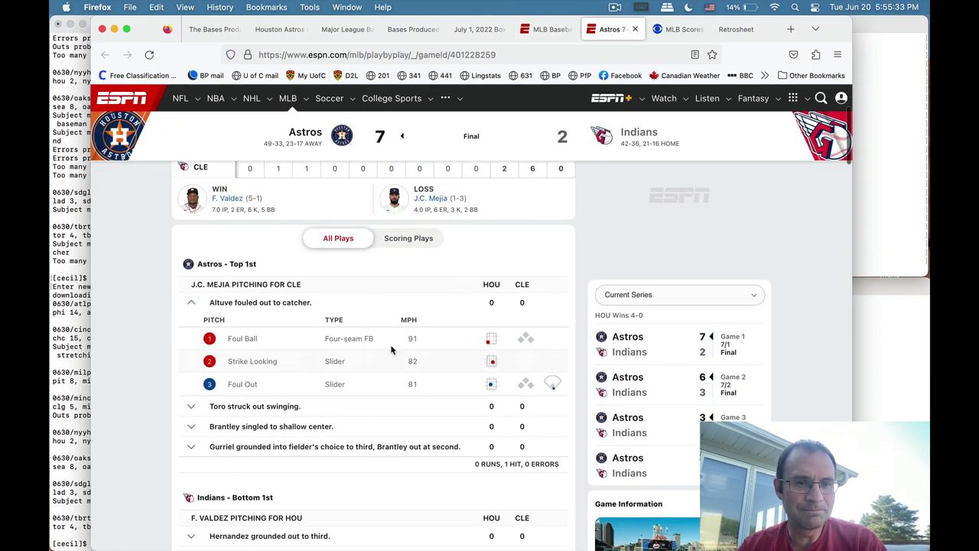
scroll(299, 314, down, 3)
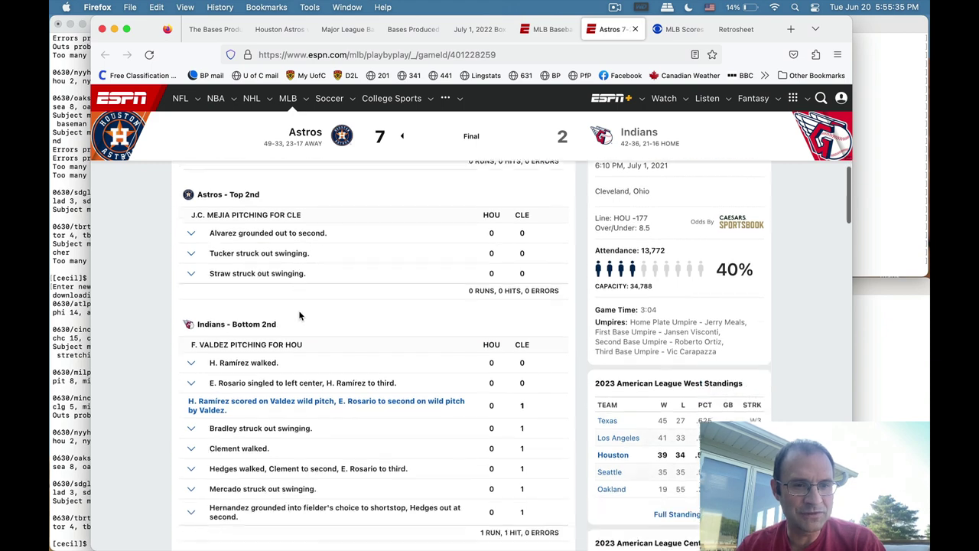
scroll(353, 347, down, 1)
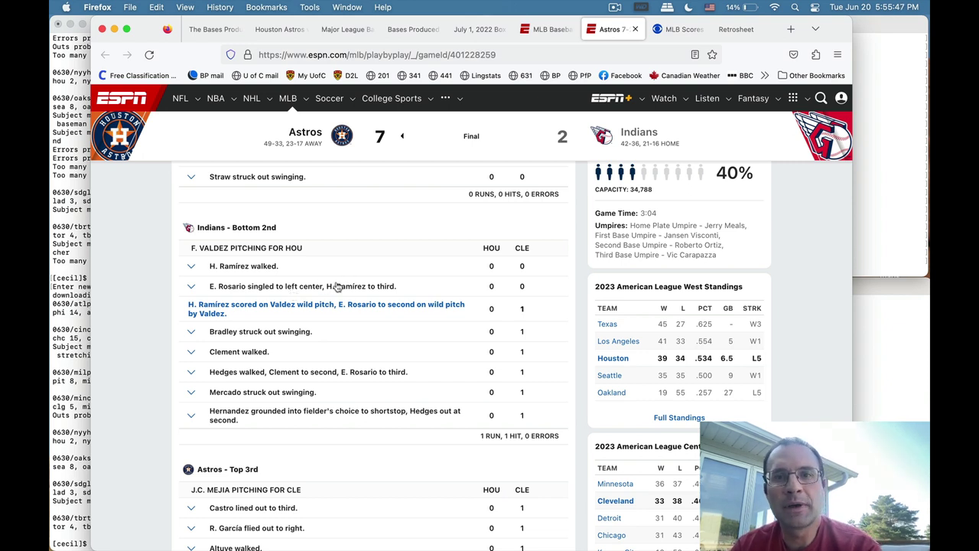
Switch to the CBS Sports MLB scoreboard and load July 1, 2021 by changing the date in its address to 20210701.
click(669, 29)
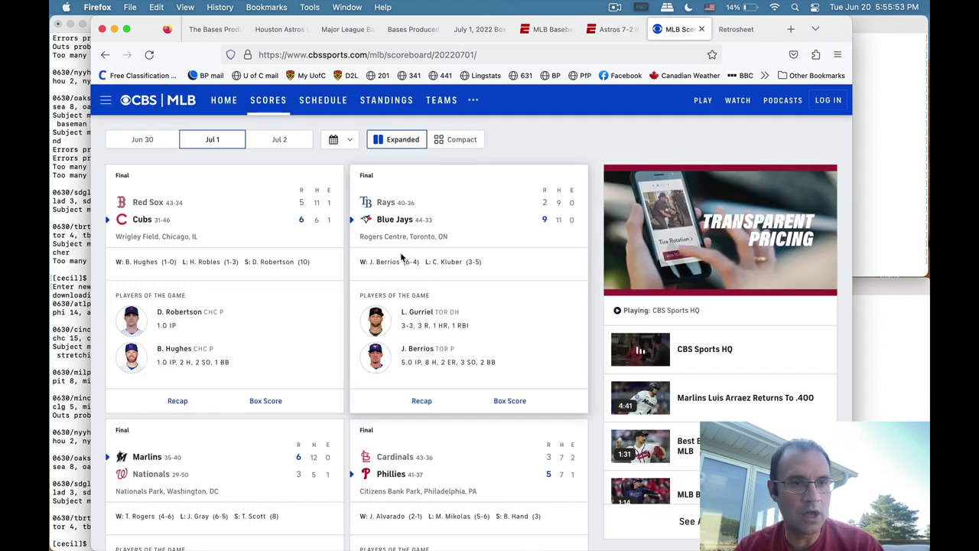
click(450, 54)
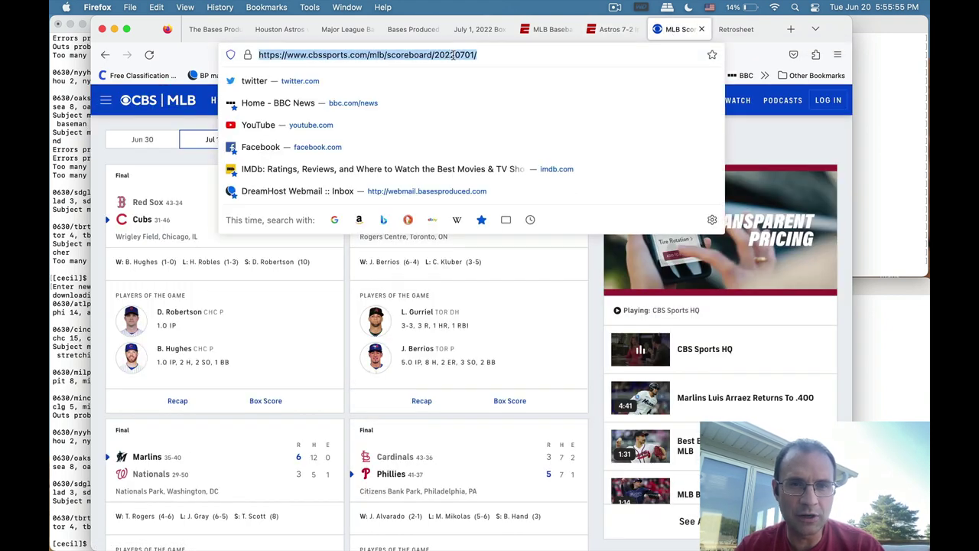
click(456, 55)
key(BackSpace)
text(1)
key(Return)
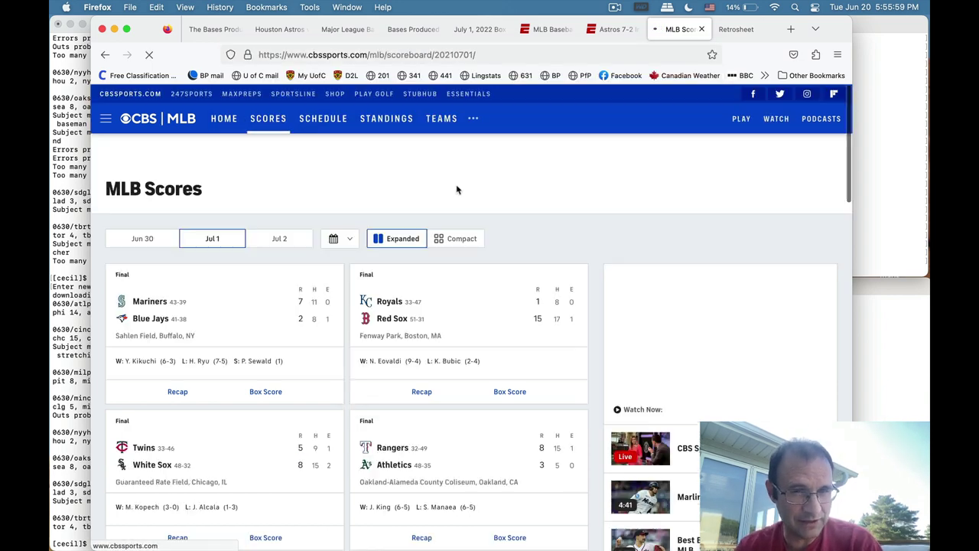
Find the Astros–Guardians game on the CBS Sports scoreboard.
scroll(451, 192, down, 2)
scroll(457, 194, down, 9)
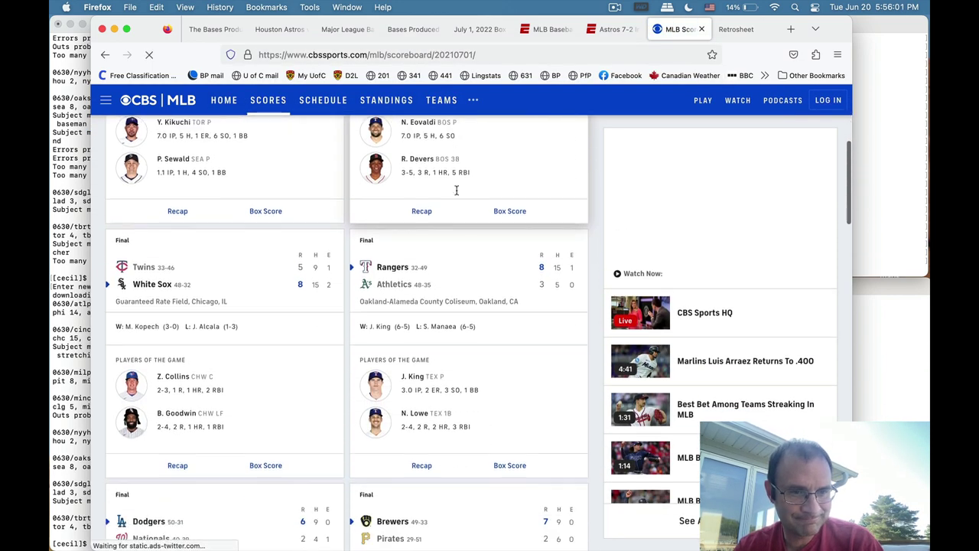
scroll(456, 194, down, 7)
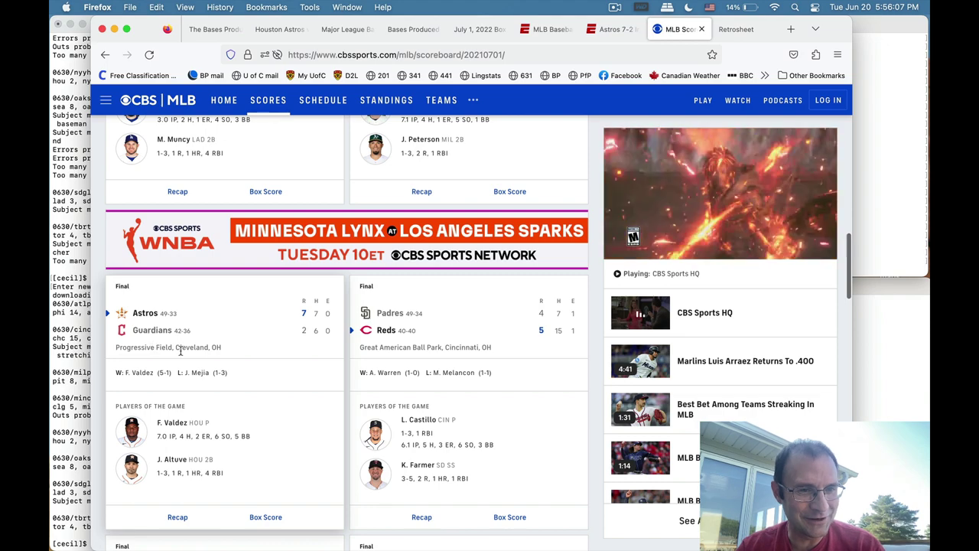
Revisit ESPN's Astros–Indians play-by-play to check the team name, and return to the CBS Sports scoreboard.
click(407, 30)
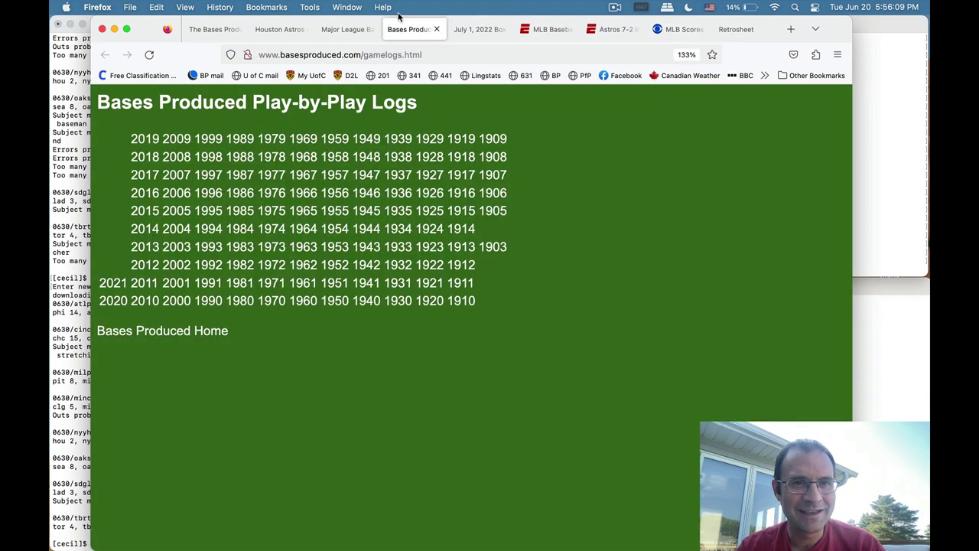
click(342, 30)
click(594, 31)
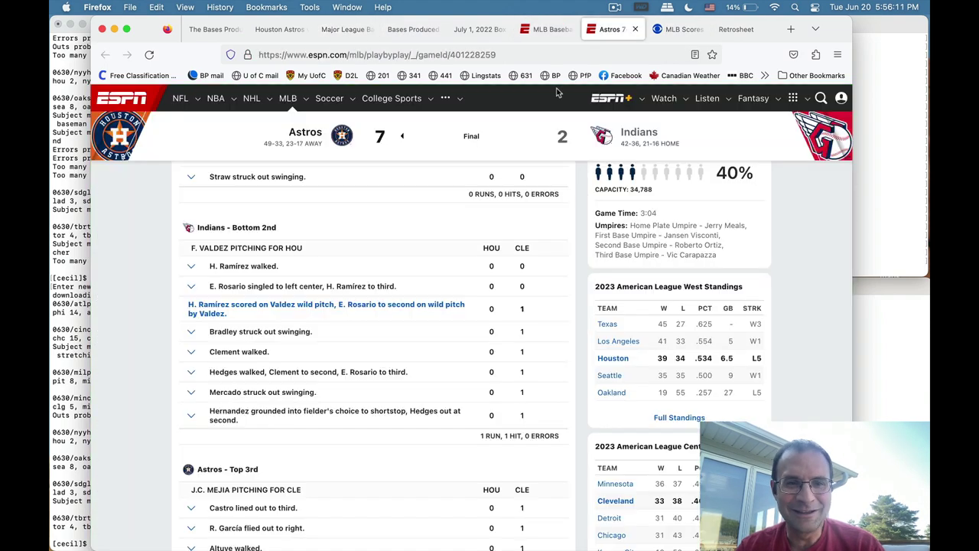
click(675, 29)
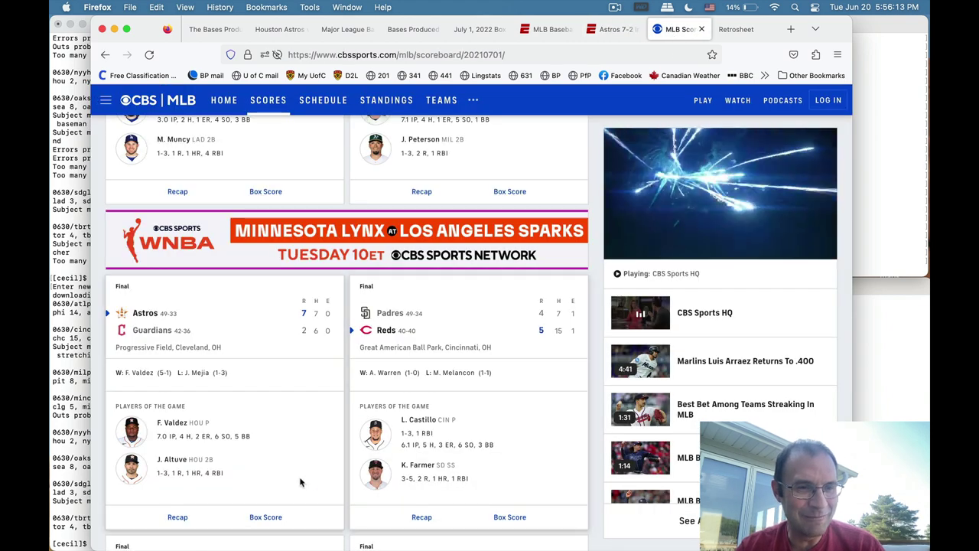
Open the Astros–Guardians box score in a new browser tab and display the game's plays.
right_click(259, 518)
click(350, 395)
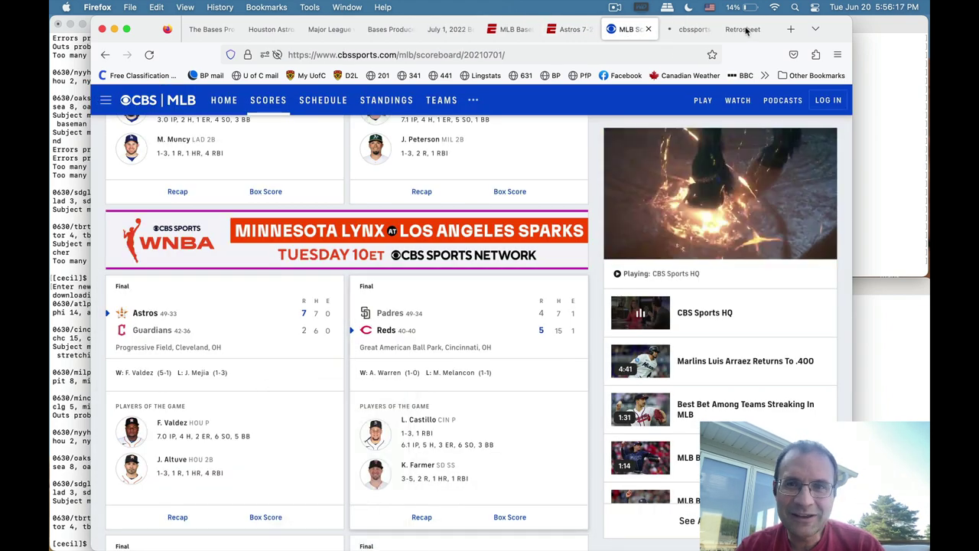
click(686, 29)
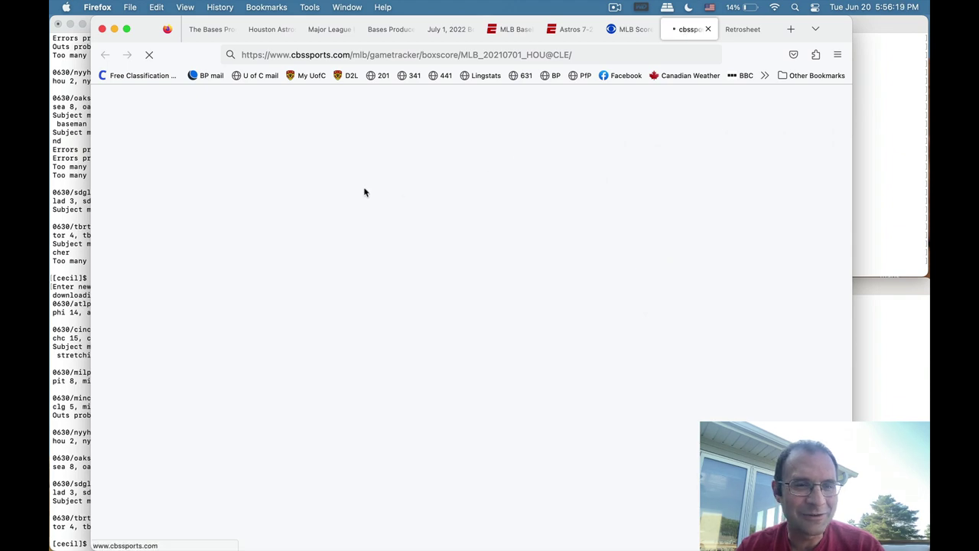
click(290, 228)
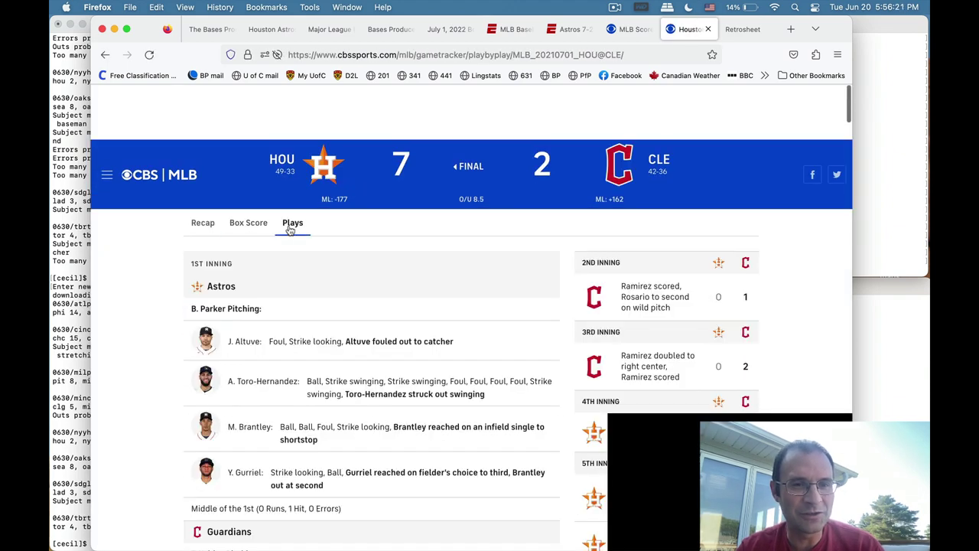
Examine the Guardians' half of the 2nd inning in the CBS Sports plays and compare it with ESPN's account.
scroll(310, 344, down, 5)
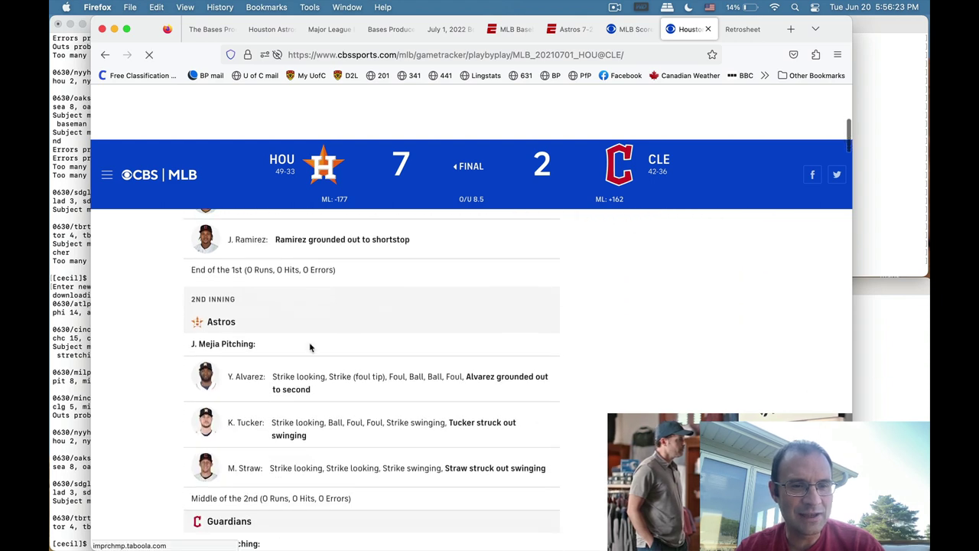
scroll(310, 348, down, 4)
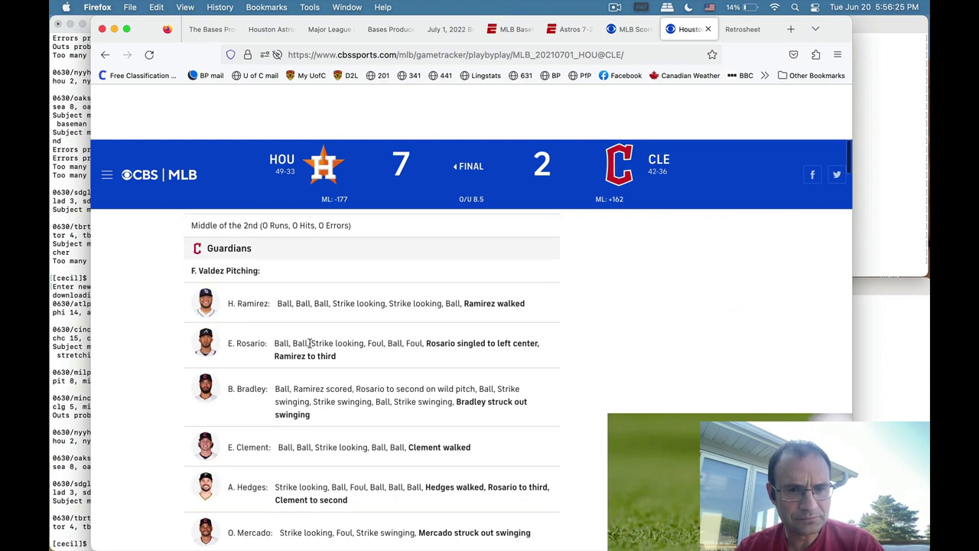
scroll(368, 337, down, 1)
scroll(413, 356, down, 1)
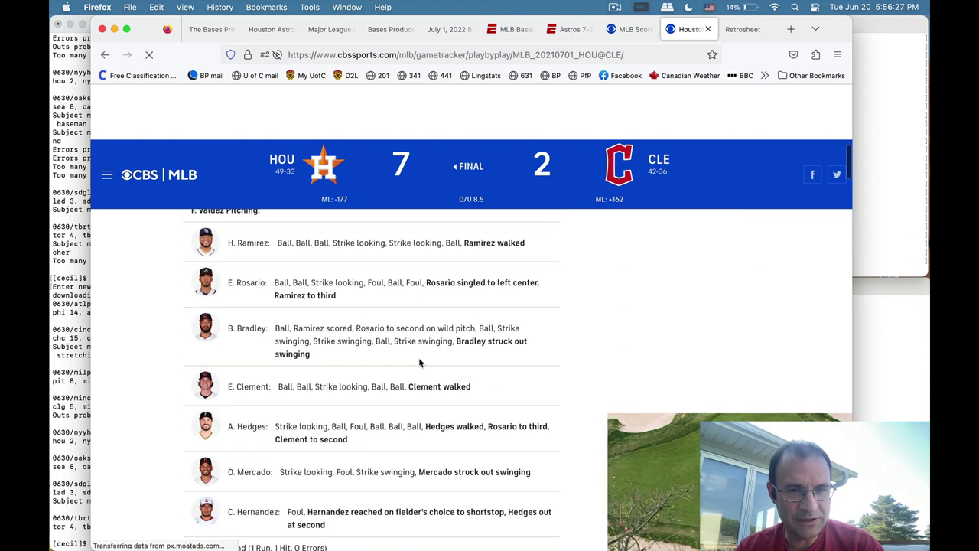
click(567, 32)
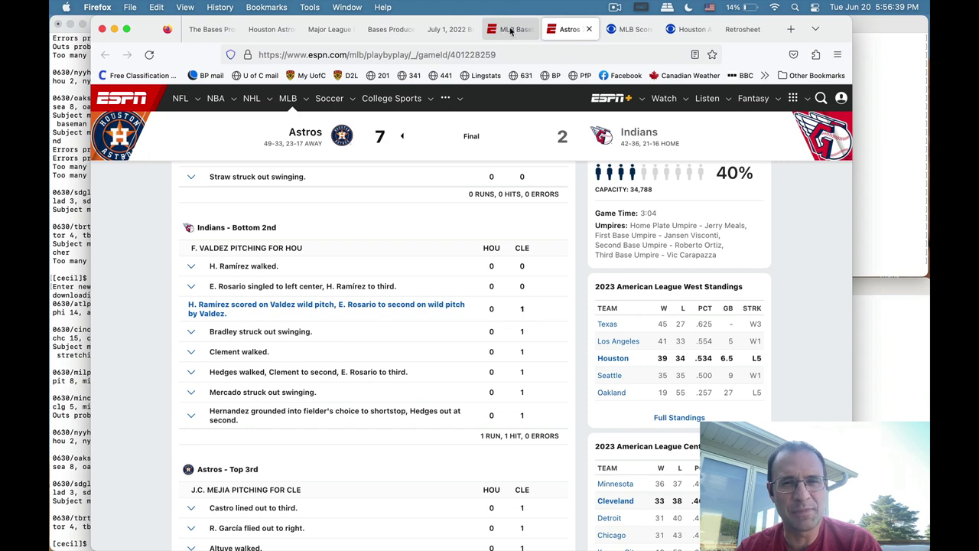
click(685, 29)
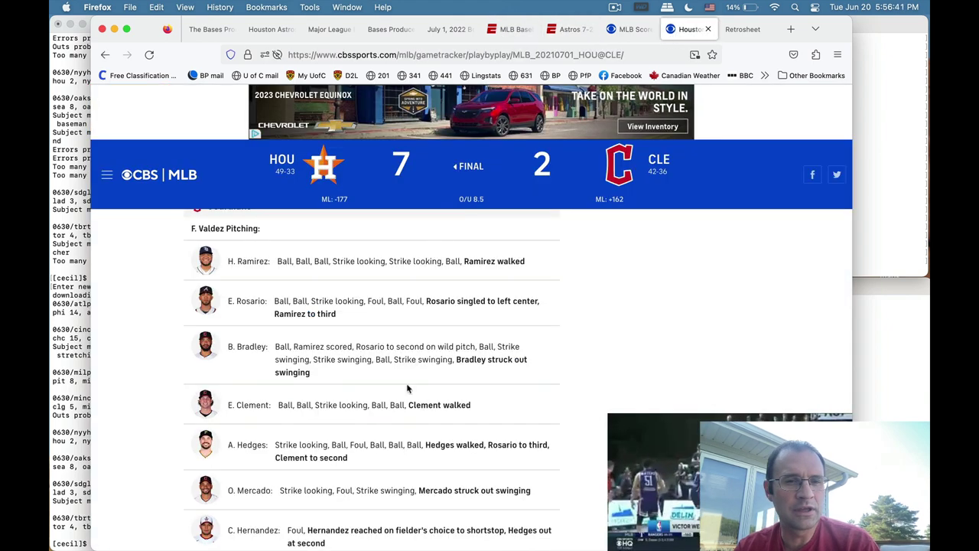
scroll(407, 389, up, 1)
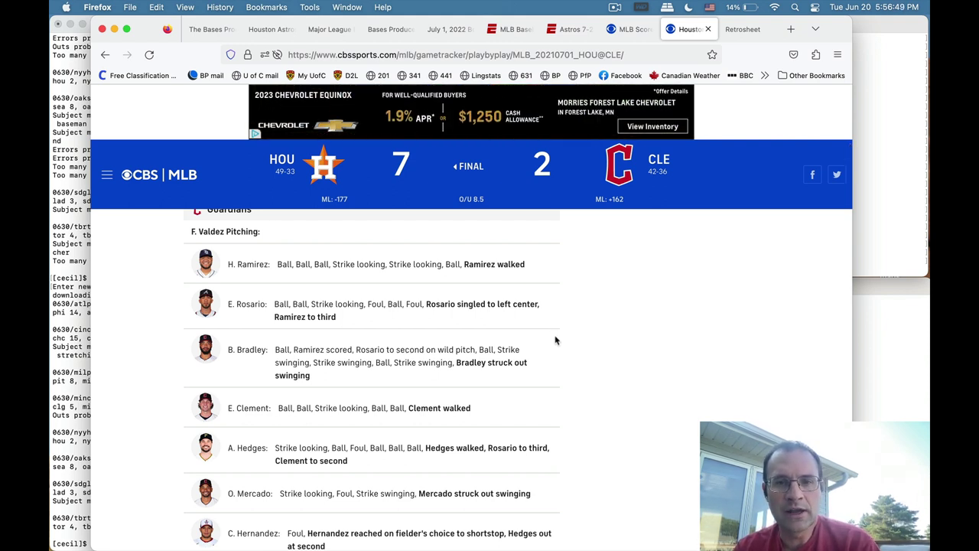
scroll(556, 342, down, 1)
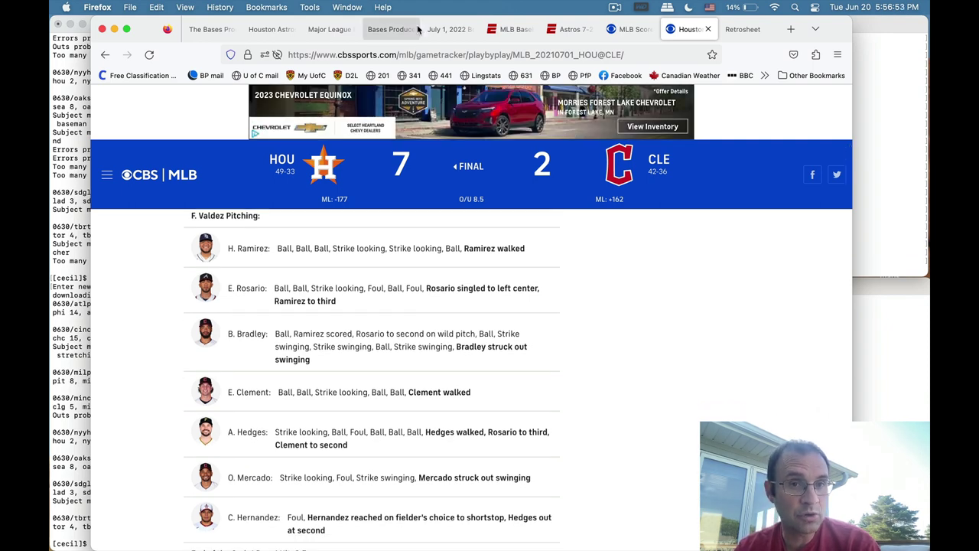
Return to the Bases Produced home page and open the Box Scores index under Game Stats in a new tab.
click(443, 30)
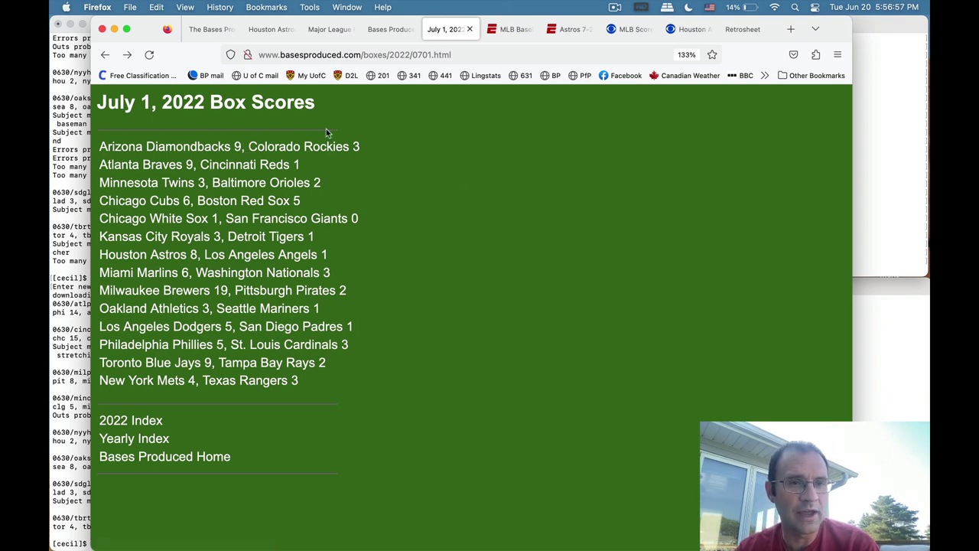
click(384, 34)
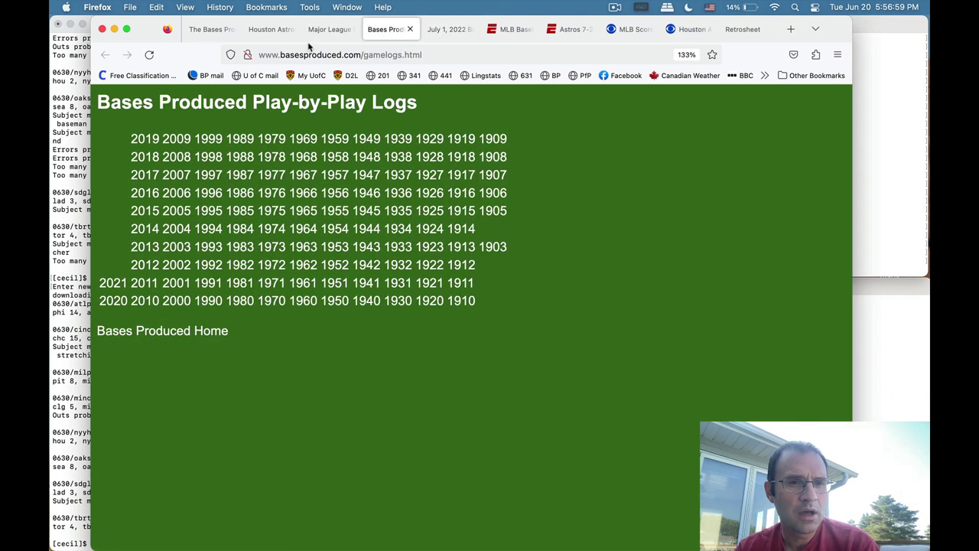
click(326, 31)
click(199, 27)
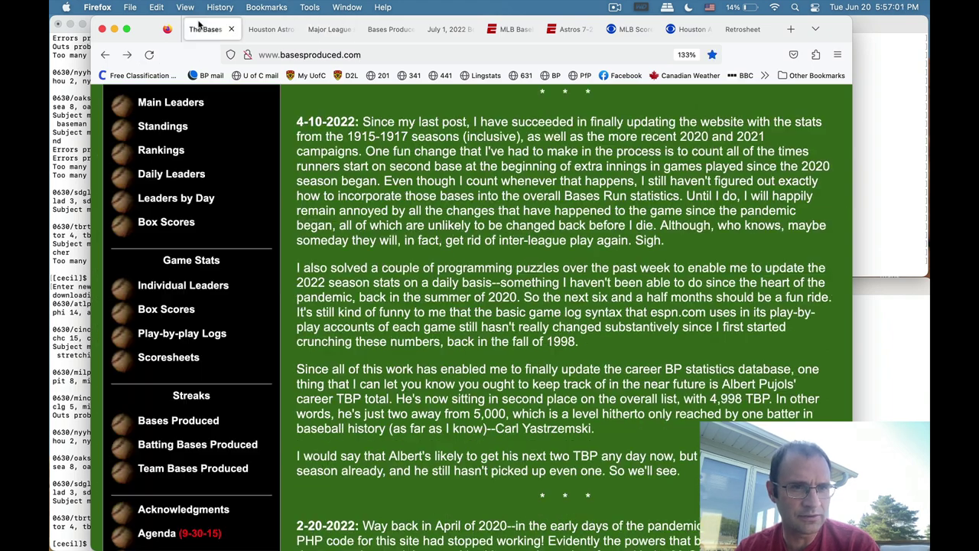
scroll(191, 197, down, 2)
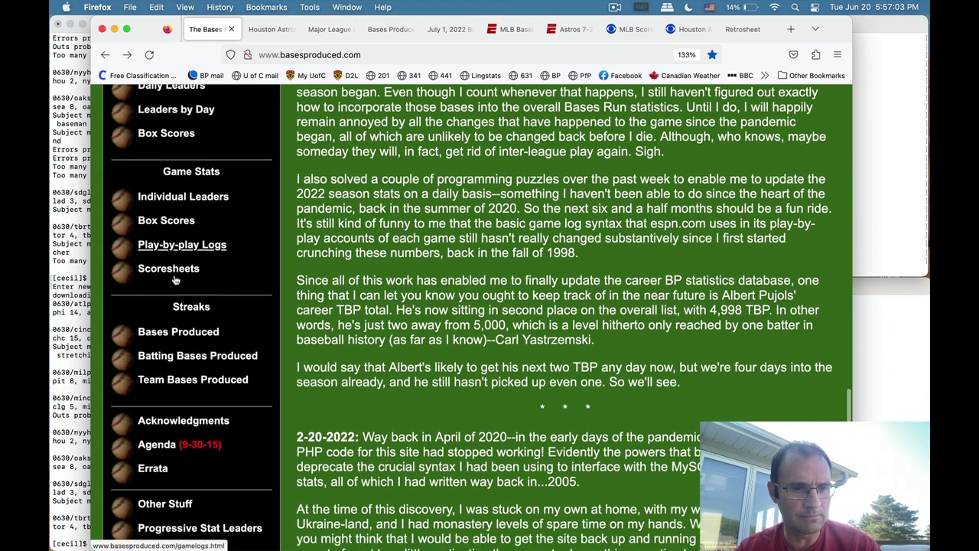
scroll(175, 280, up, 1)
right_click(168, 246)
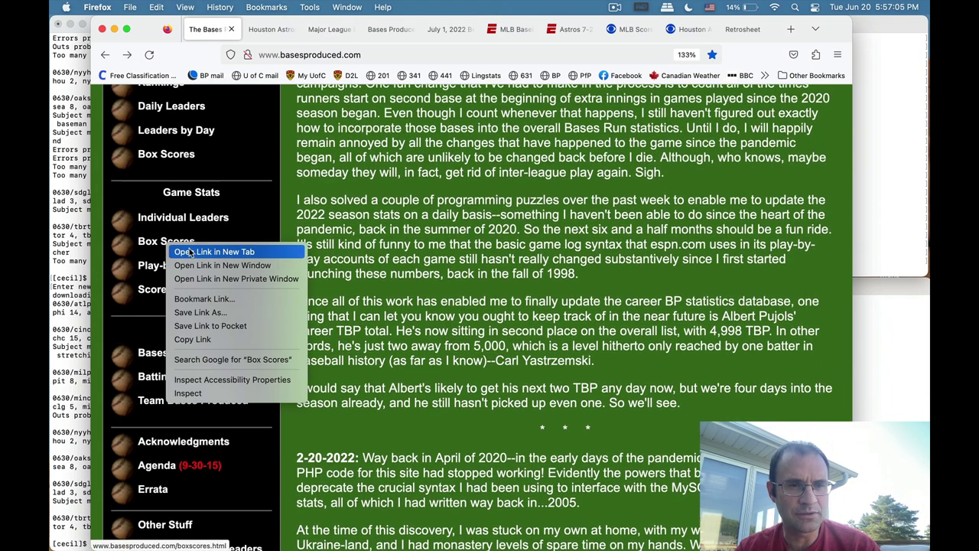
click(189, 253)
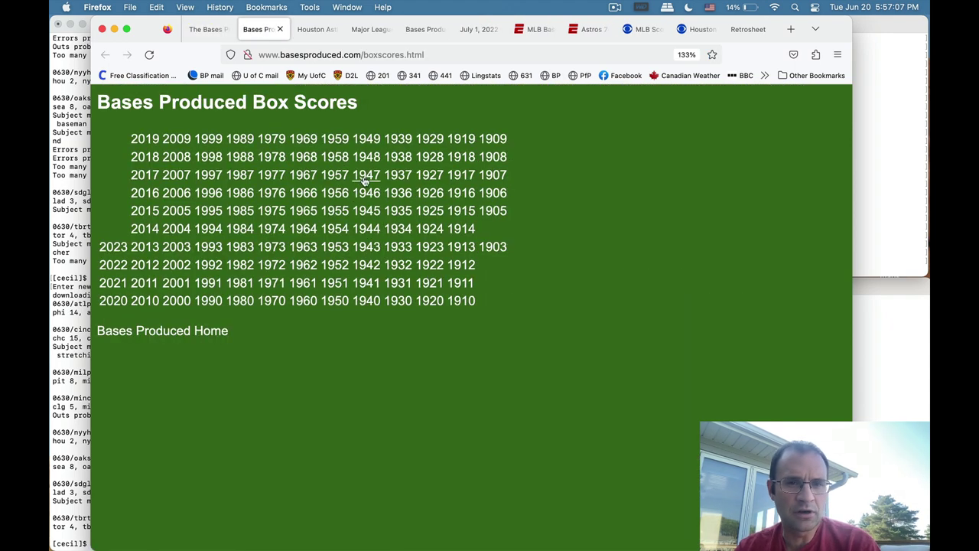
Open the Arizona Diamondbacks–Colorado Rockies box score for July 1, 2022 from the 2022 index.
click(116, 266)
scroll(307, 246, down, 10)
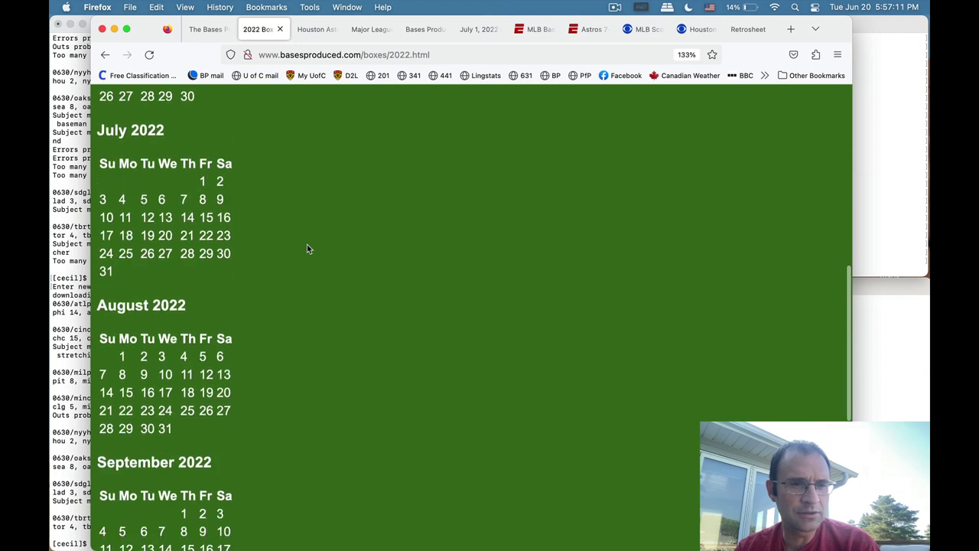
click(203, 183)
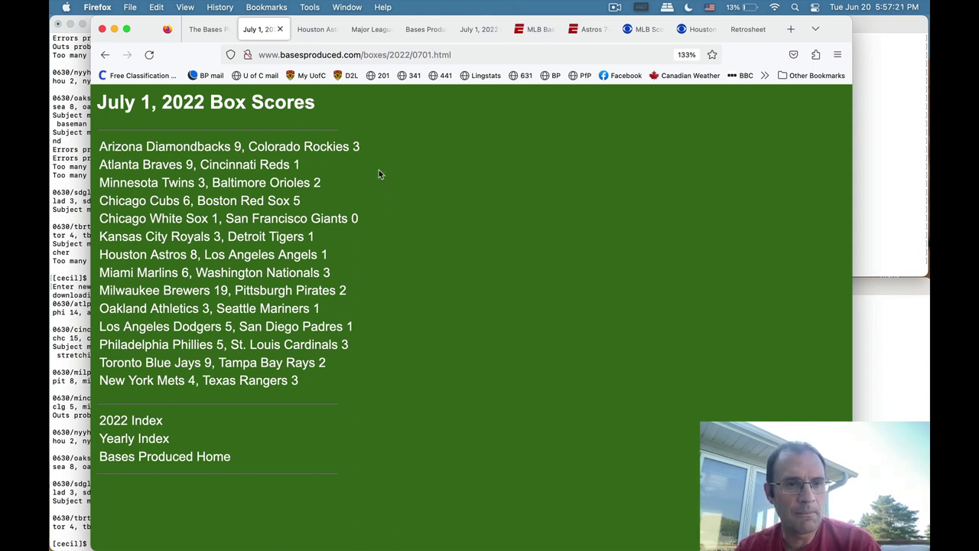
click(322, 147)
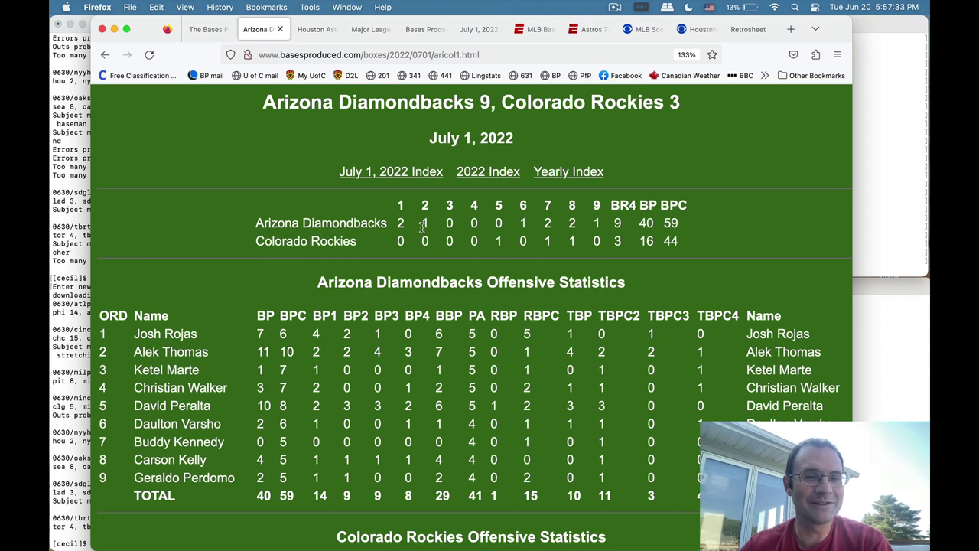
Examine the Diamondbacks' offensive statistics, highlighting Alek Thomas's name with his BP and BPC values.
scroll(359, 334, down, 3)
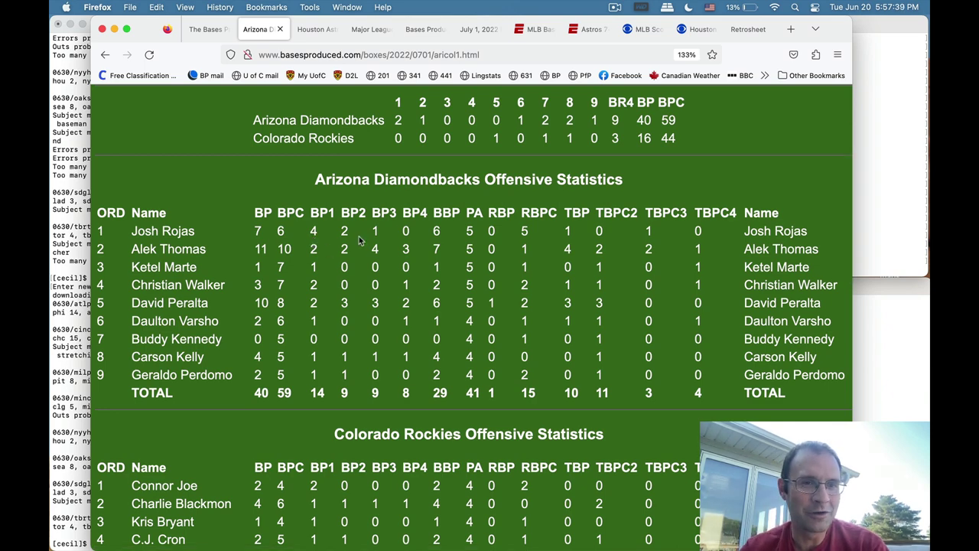
click(288, 233)
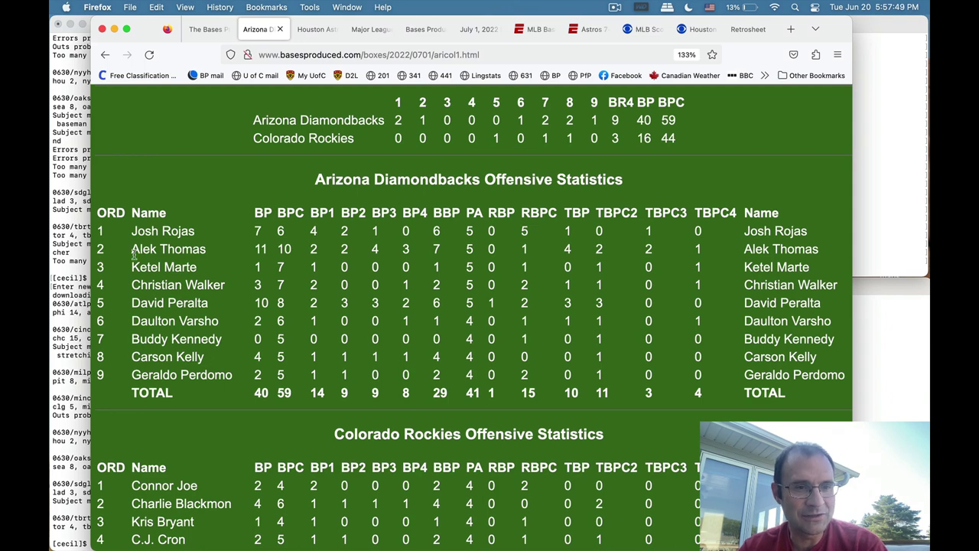
drag(134, 251, 288, 249)
click(302, 259)
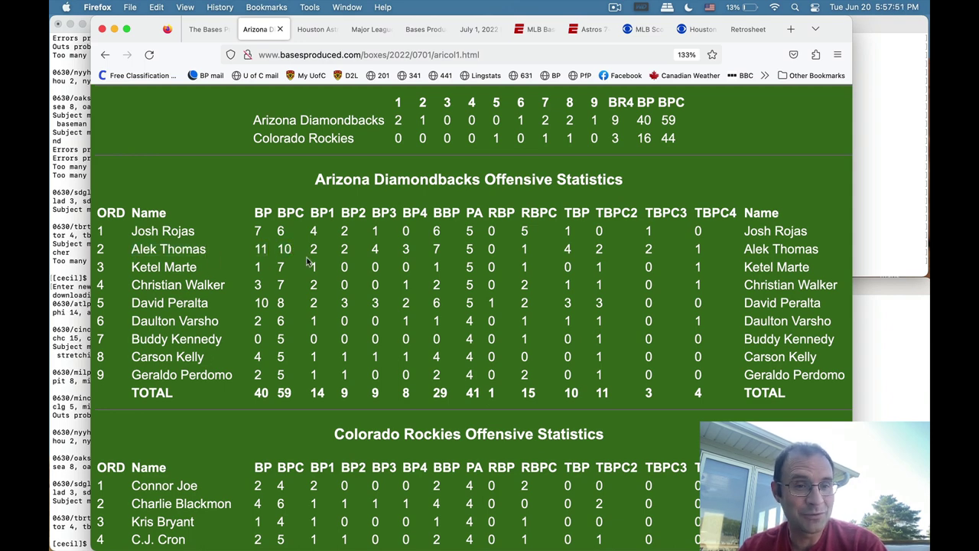
Examine the Rockies' offensive statistics, highlighting Randal Grichuk's name with his BP and BPC values.
scroll(306, 264, down, 5)
scroll(306, 266, down, 2)
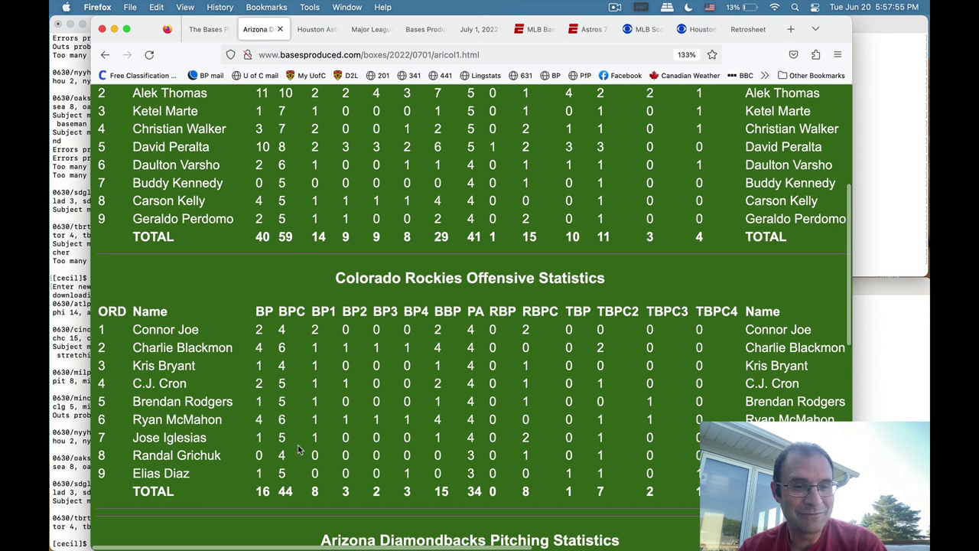
drag(132, 455, 303, 468)
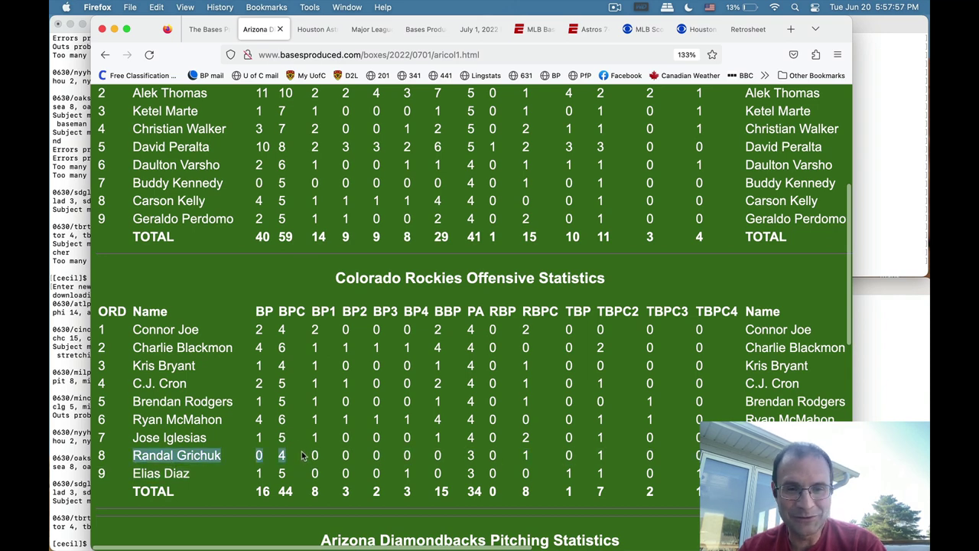
click(331, 455)
Go back to the Diamondbacks' offensive statistics and highlight Alek Thomas's TBPC2 and TBPC3 values, and the TBPC2 value alone.
scroll(401, 443, up, 5)
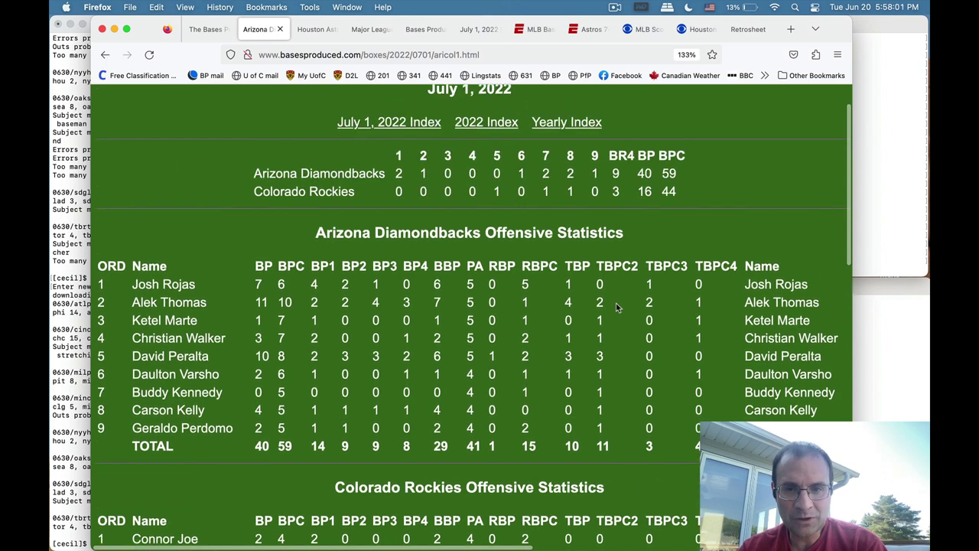
drag(595, 302, 691, 308)
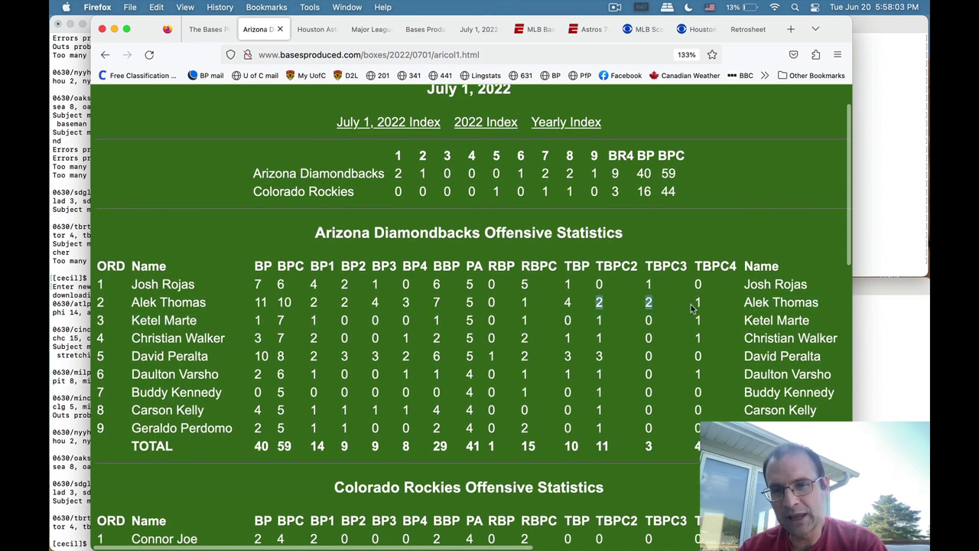
click(594, 302)
drag(594, 302, 605, 304)
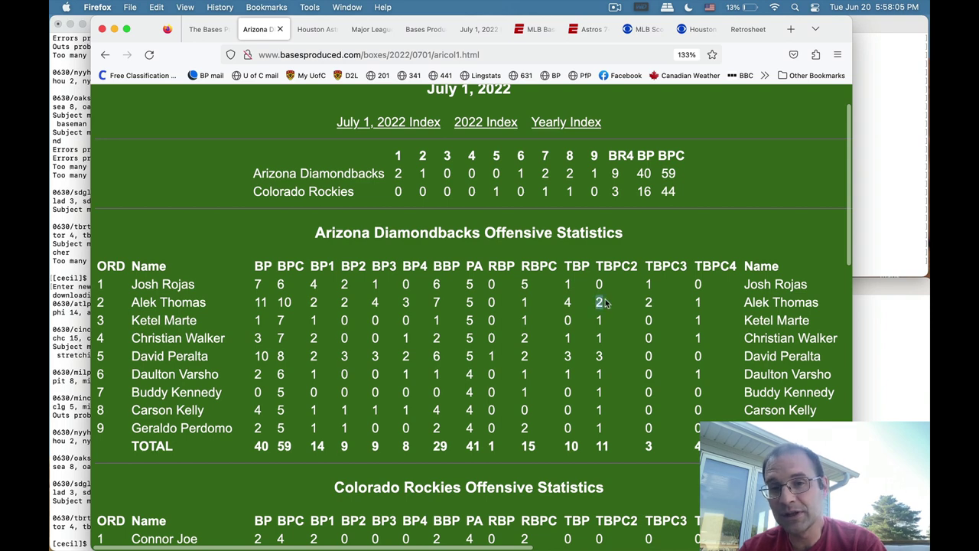
Clear the highlight in the Diamondbacks' statistics and go back through the 2022 pages to the Bases Produced box scores year list.
click(667, 307)
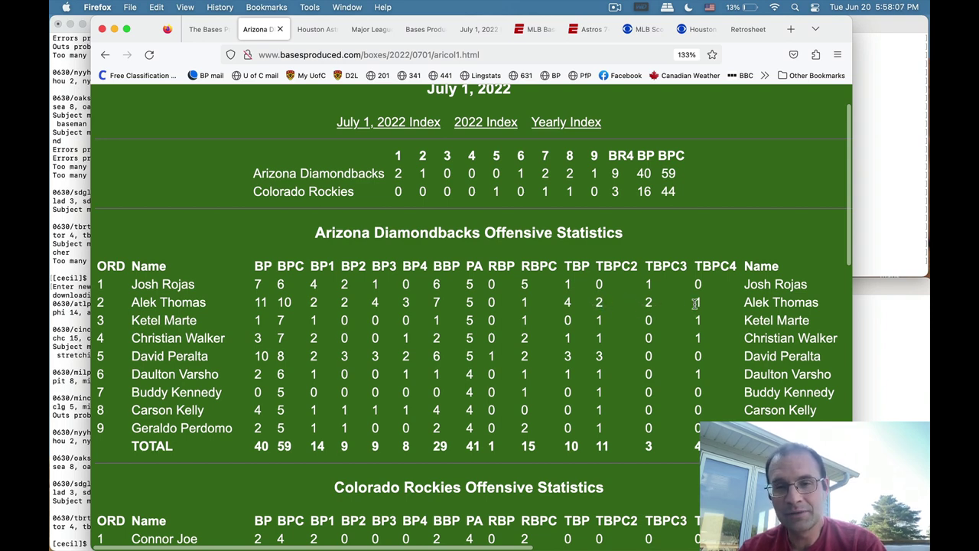
click(704, 304)
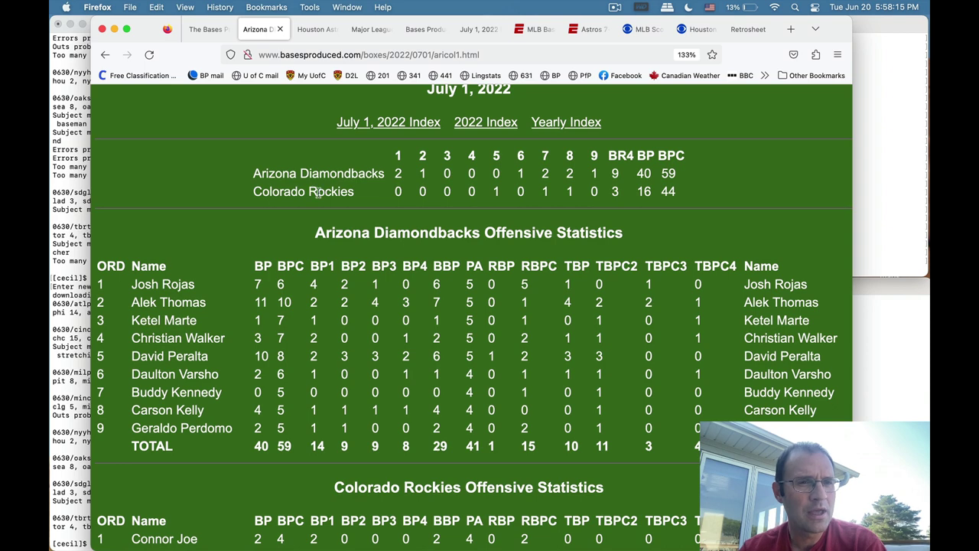
scroll(172, 134, up, 2)
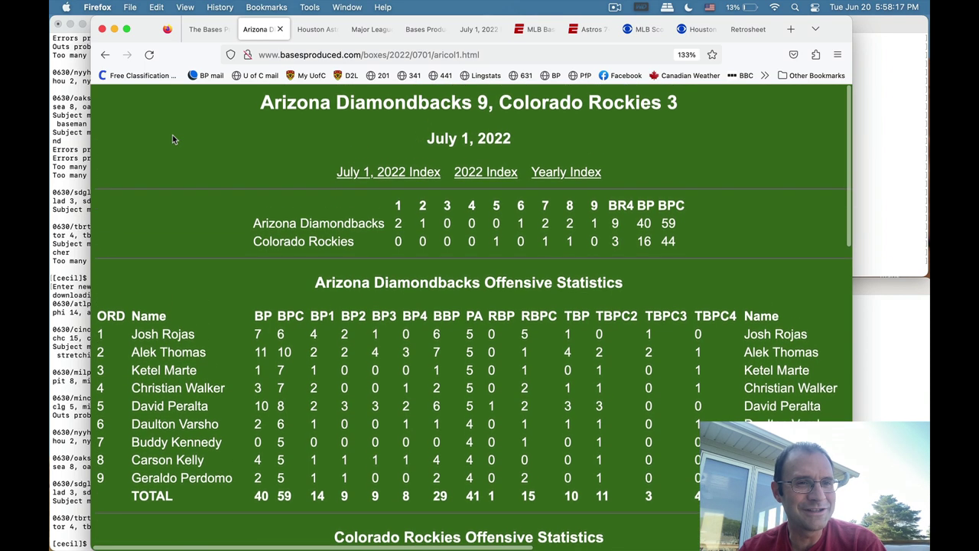
click(103, 55)
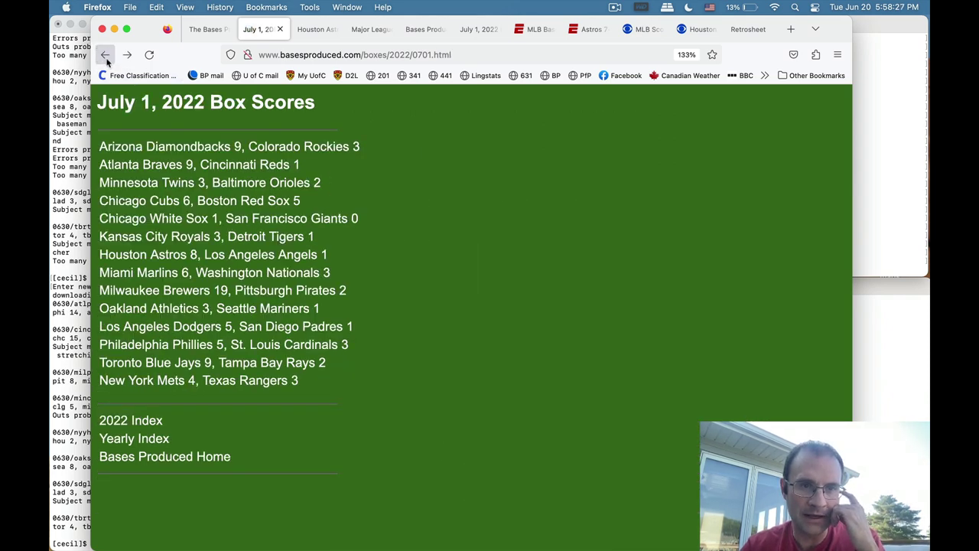
click(105, 56)
click(106, 56)
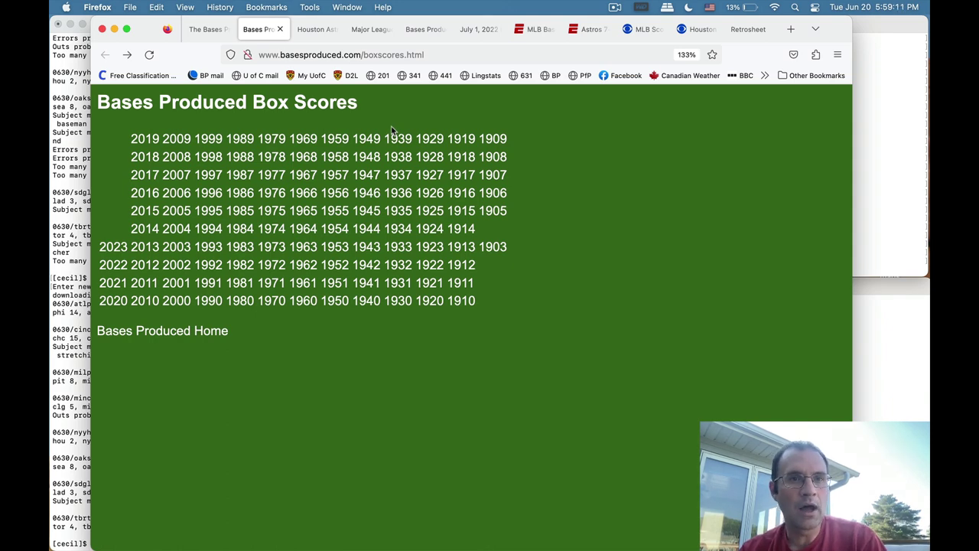
Switch to Terminal, list the files of the current directory and highlight the 2022 event files beginning with 2022ANA.EVA.
key(super+Tab)
click(432, 214)
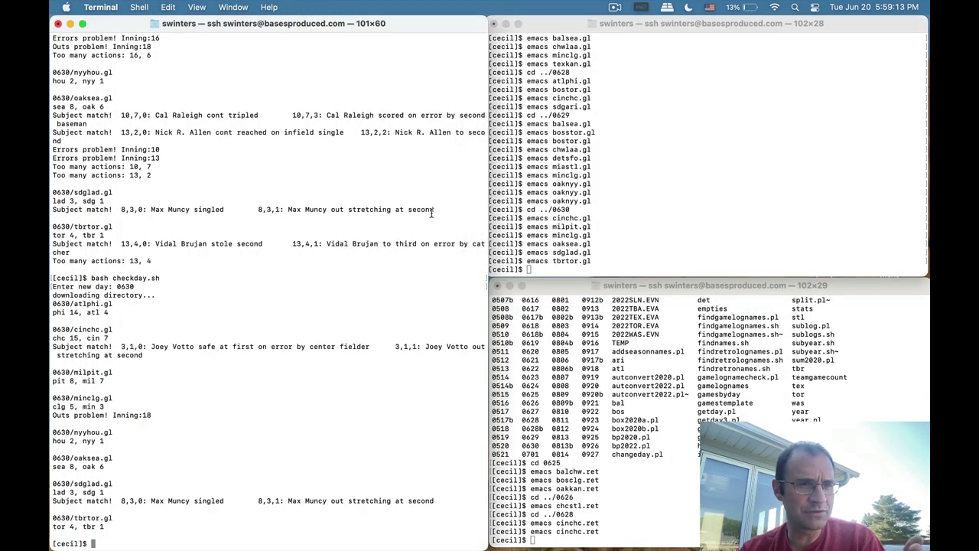
text(ls)
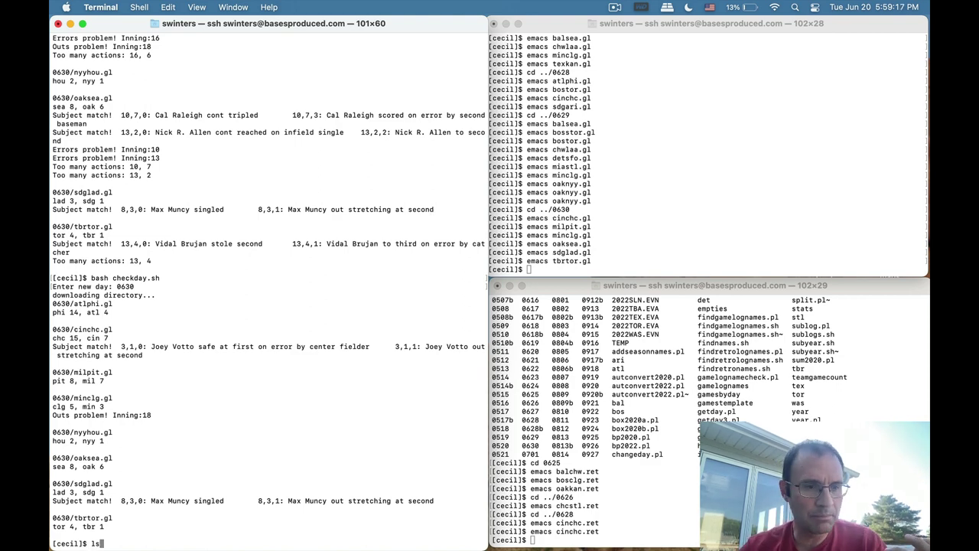
key(Return)
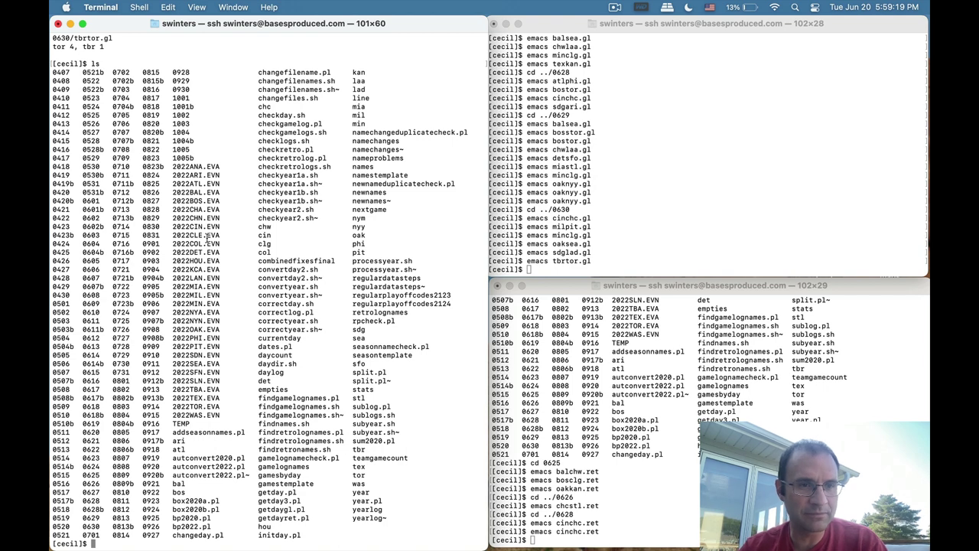
drag(173, 170, 209, 199)
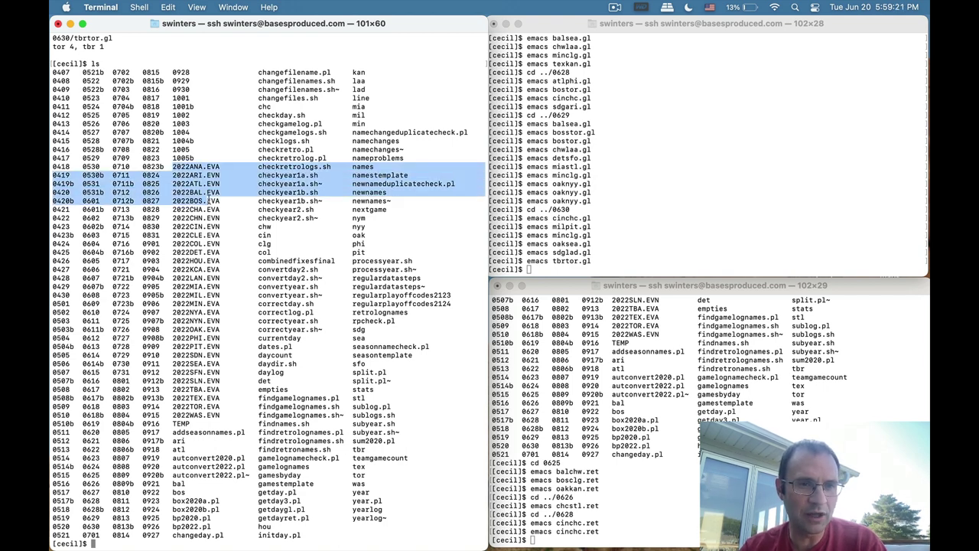
click(209, 199)
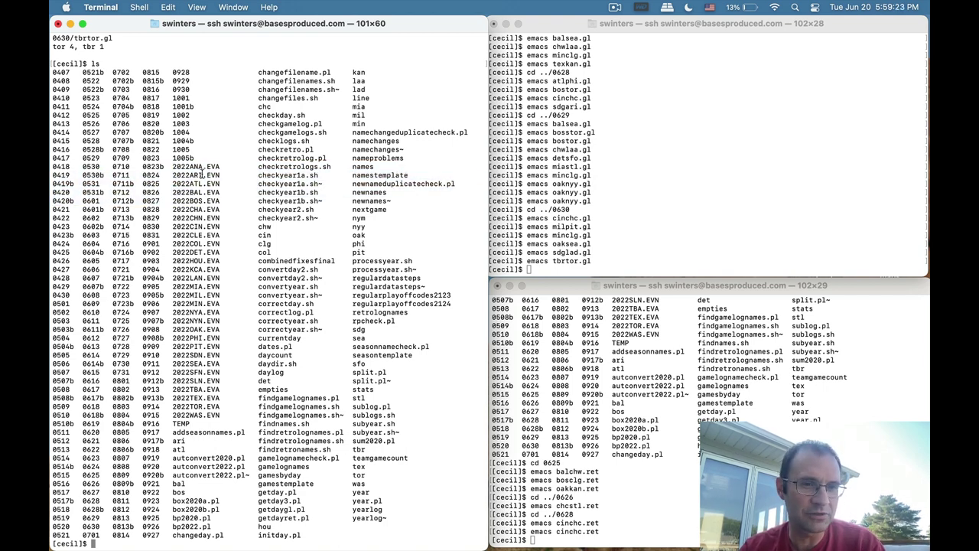
Switch to Firefox, open Retrosheet's play-by-play files page and locate the 2022 regular season event file.
click(915, 75)
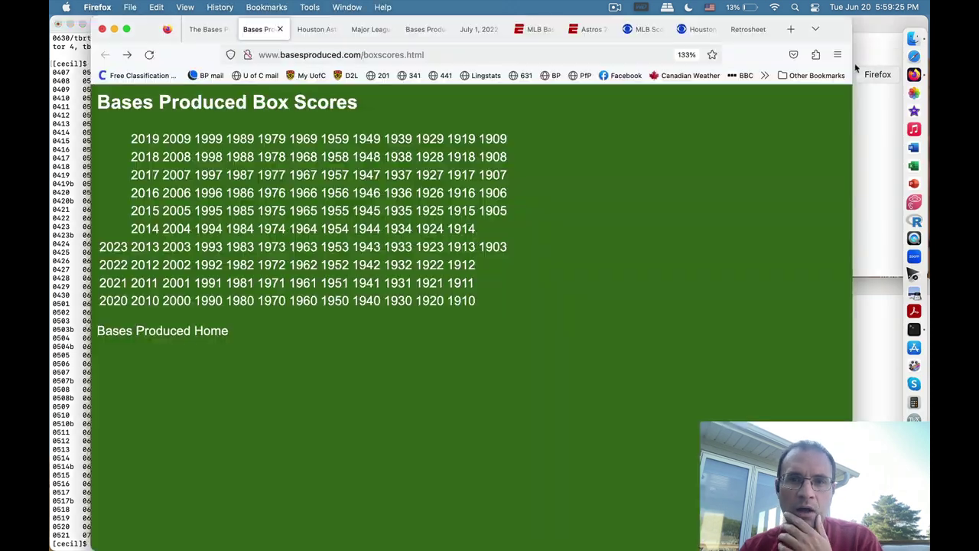
click(746, 29)
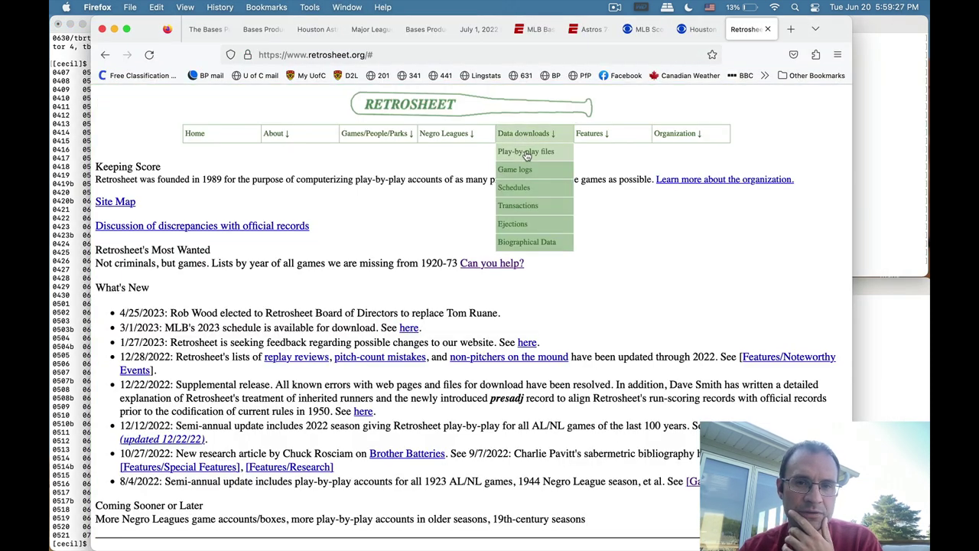
click(527, 157)
scroll(452, 254, down, 3)
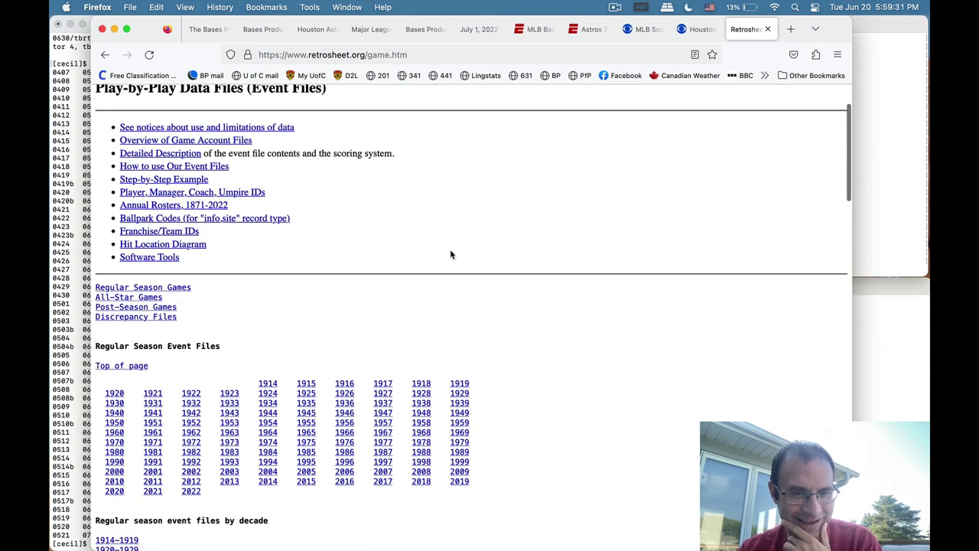
scroll(452, 254, up, 1)
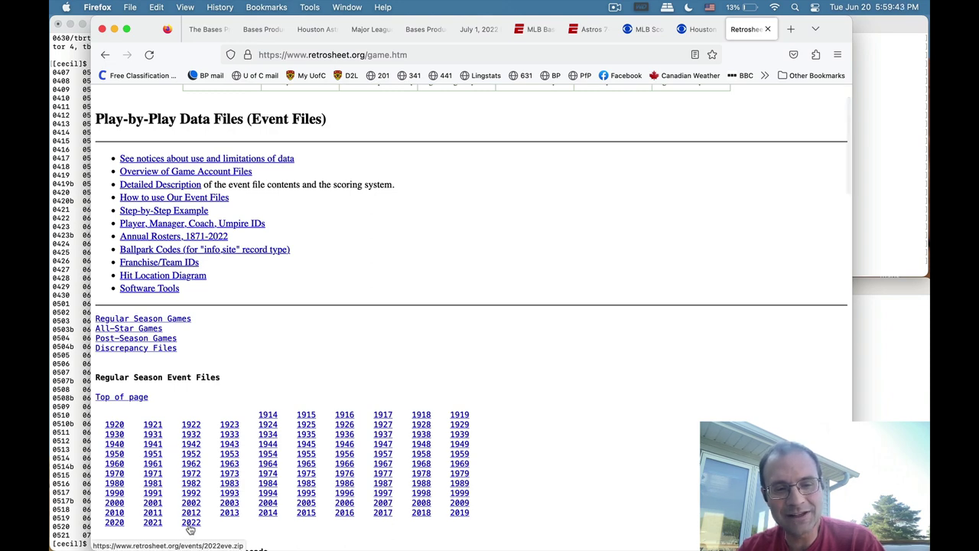
Return to Terminal and highlight the team code in the file name 2022ANA.EVA, then clear the highlight.
key(super+Tab)
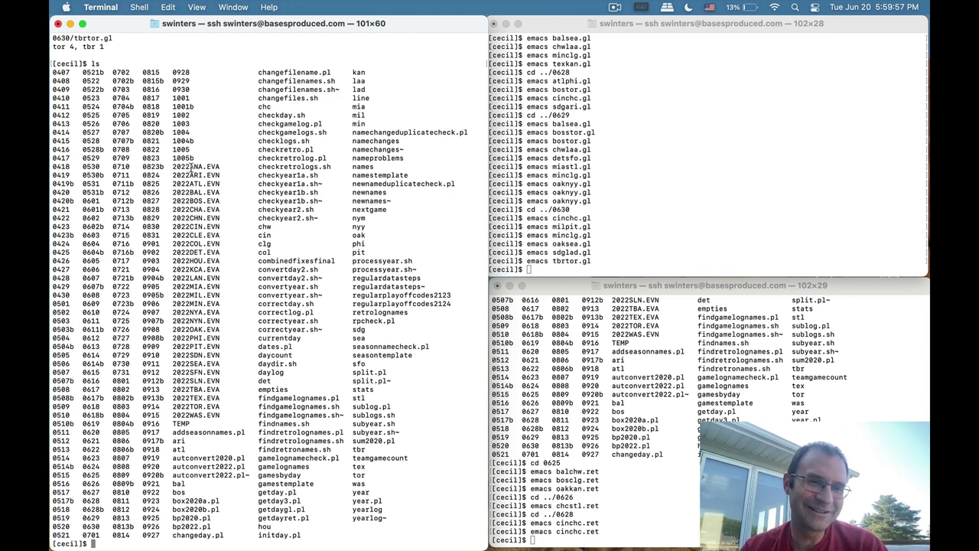
drag(190, 167, 201, 167)
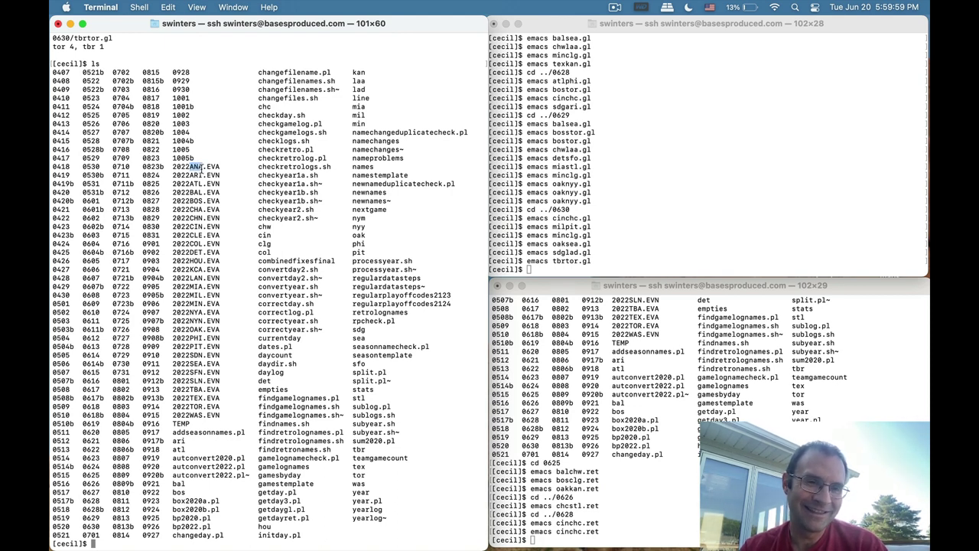
click(202, 169)
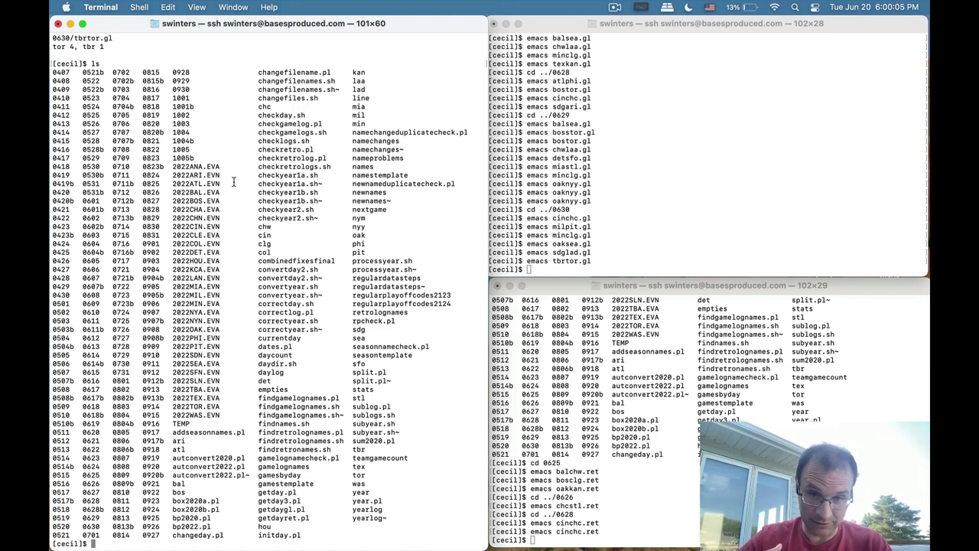
In the terminal session last used for editing tbrtor.gl, change to the directory ../0701 and list its files.
click(591, 229)
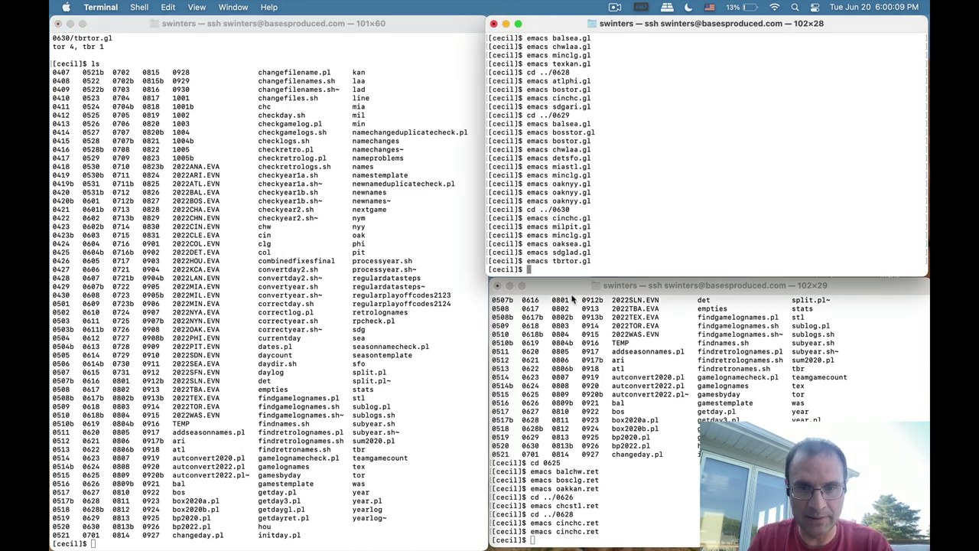
text(cd ../0701)
key(Return)
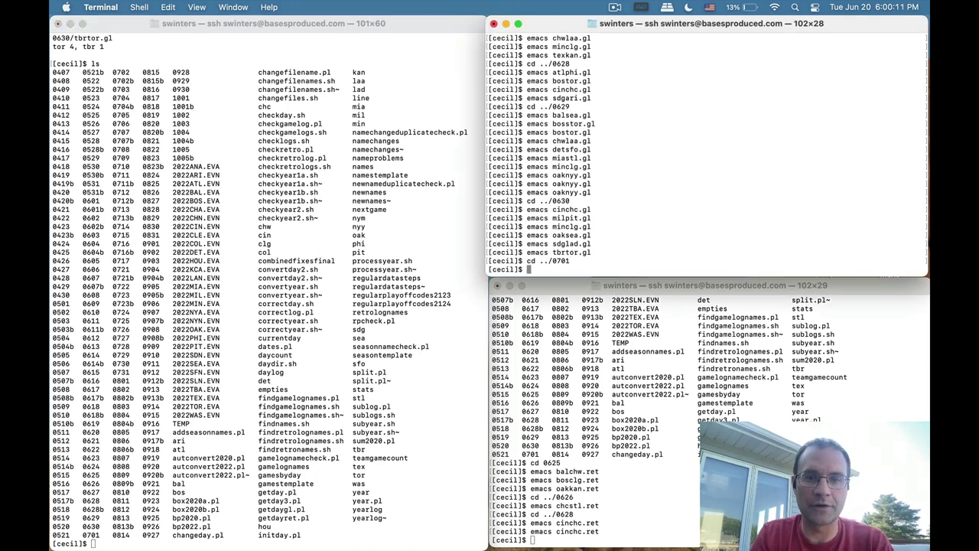
text(ls)
key(Return)
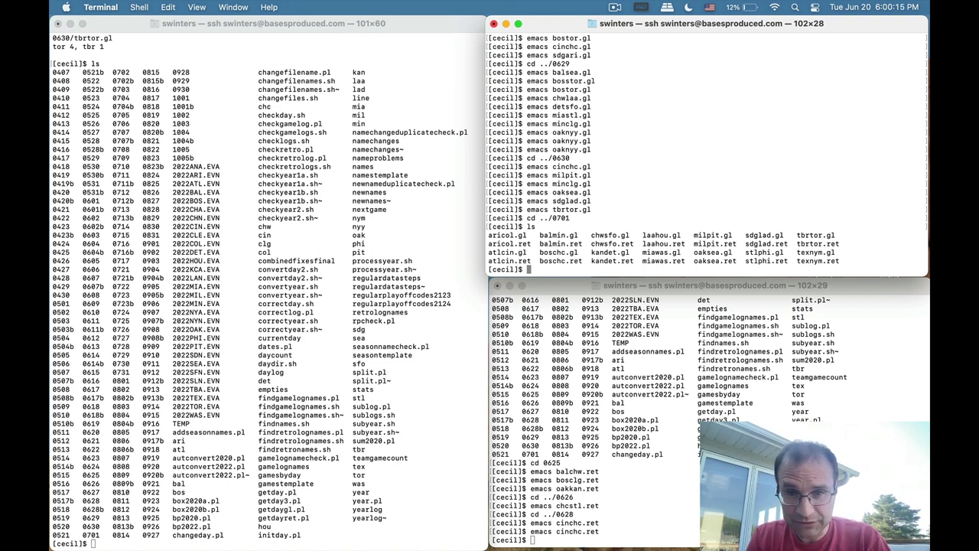
Open laahou.ret in Emacs, examine its info, start and play records down to the end, and exit the editor.
text(em)
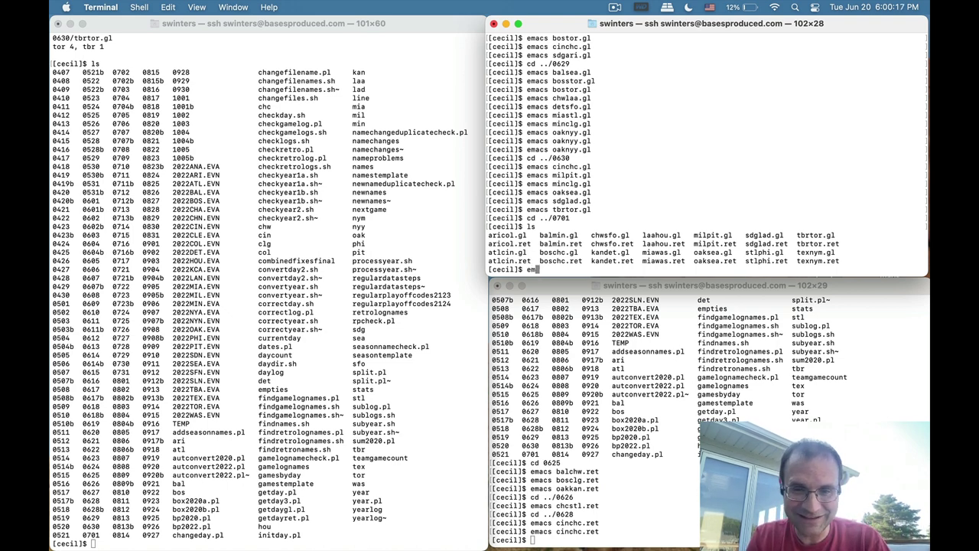
text(acs laahou.ret)
key(Return)
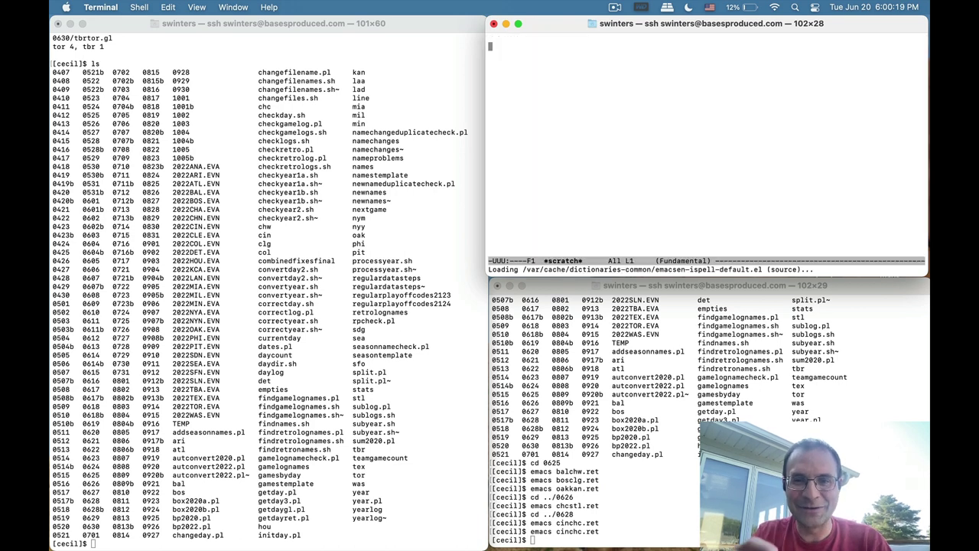
key(ctrl+v)
key(ctrl+v)
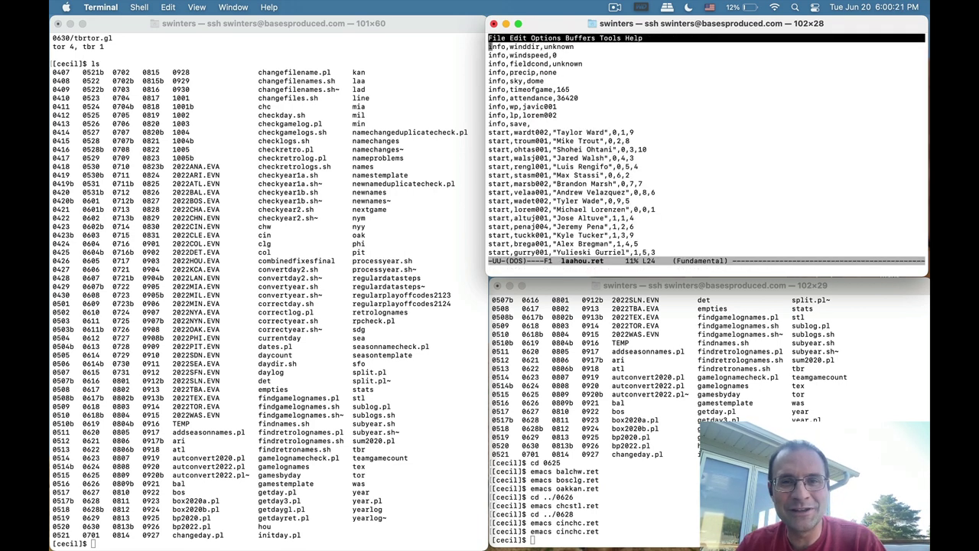
key(ctrl+v)
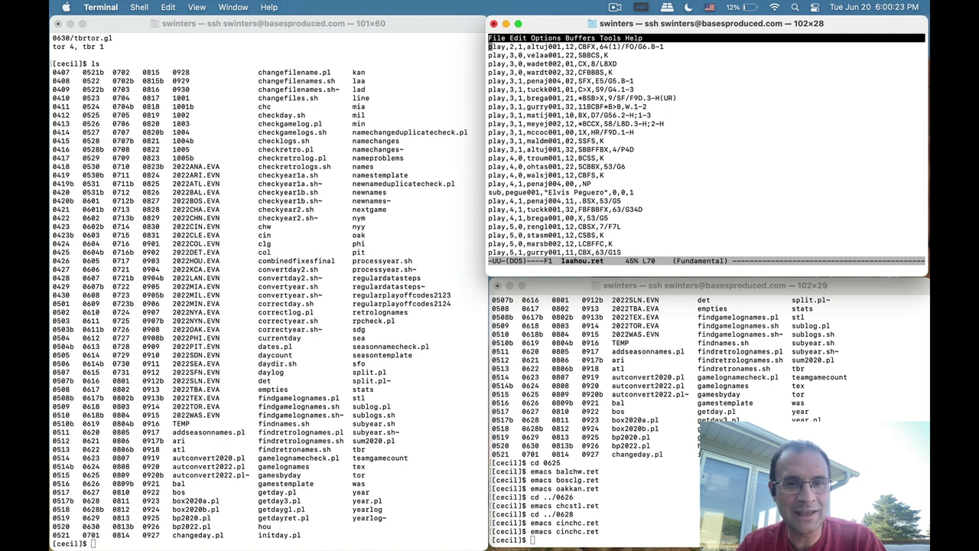
key(ctrl+v)
key(ctrl+v)
key(ctrl+v)
key(ctrl+l)
key(Up)
key(Up)
key(Up)
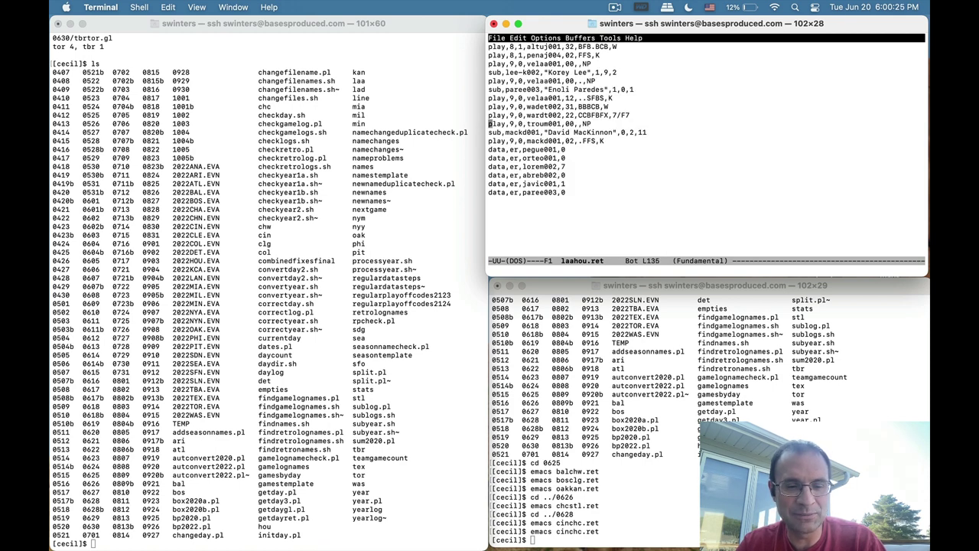
key(ctrl+x)
key(ctrl+c)
Open laahou.gl in Emacs, examine the written game log through the 9th inning, and exit the editor.
key(Up)
key(BackSpace)
key(BackSpace)
key(BackSpace)
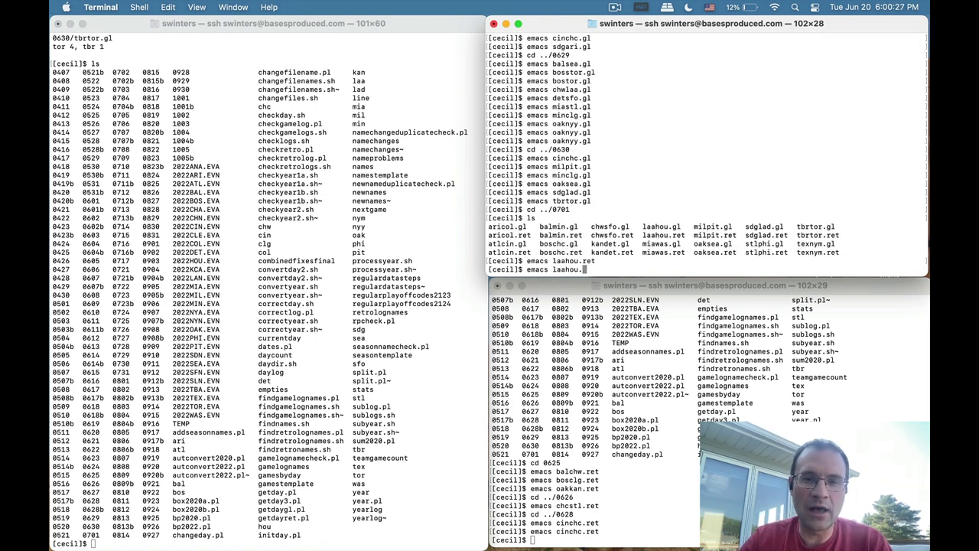
text(gl)
key(Return)
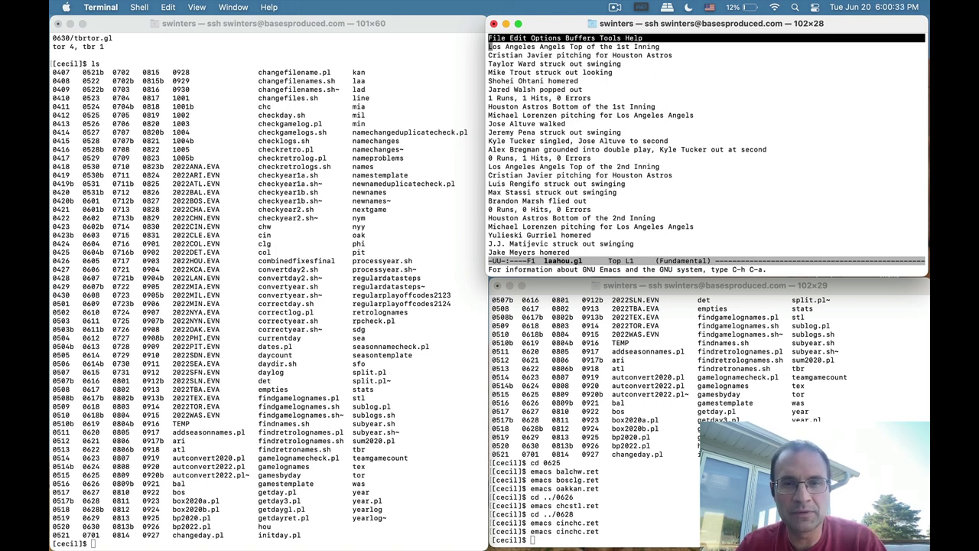
key(ctrl+v)
key(ctrl+v)
key(ctrl+v)
key(ctrl+v)
key(ctrl+v)
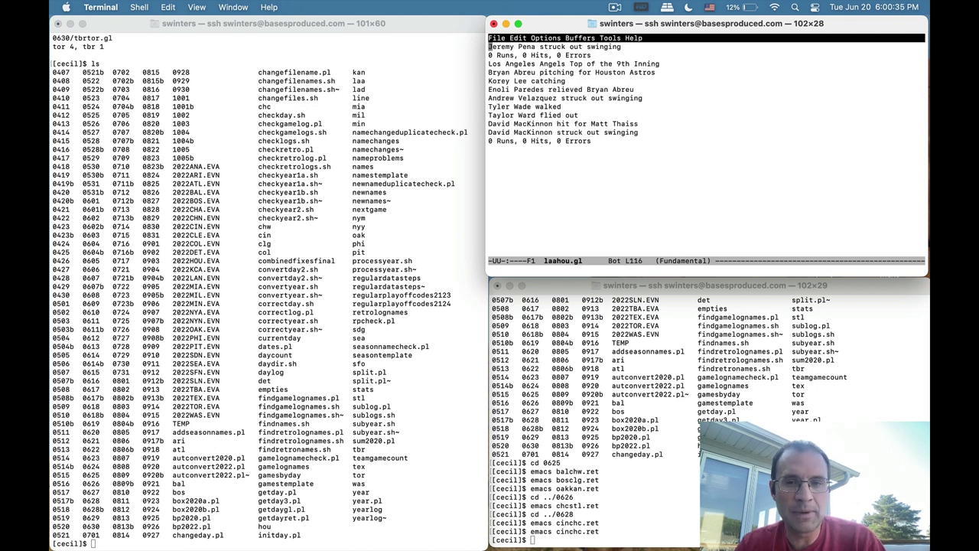
key(ctrl+x)
key(ctrl+c)
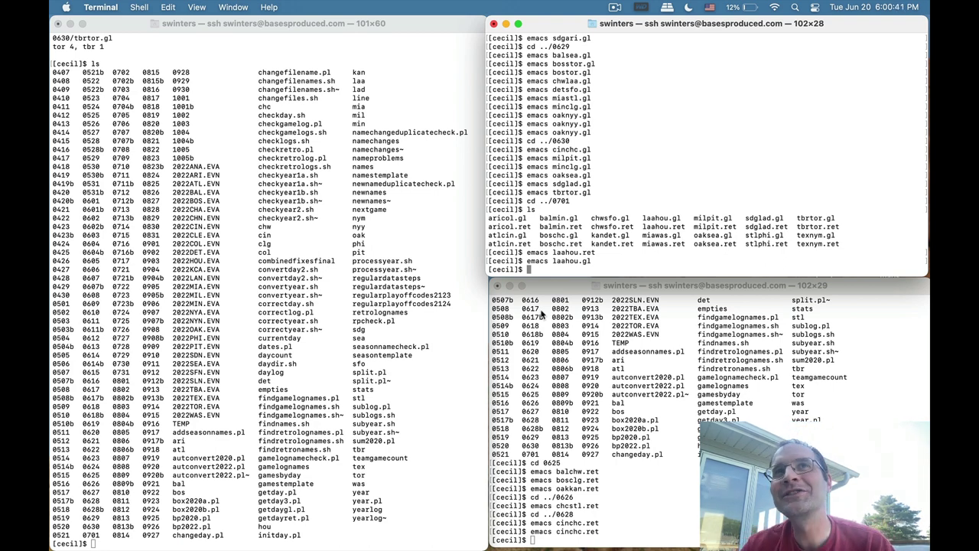
In the terminal session last used for editing cinchc.ret, move up one directory and display checkday.sh with more.
click(609, 414)
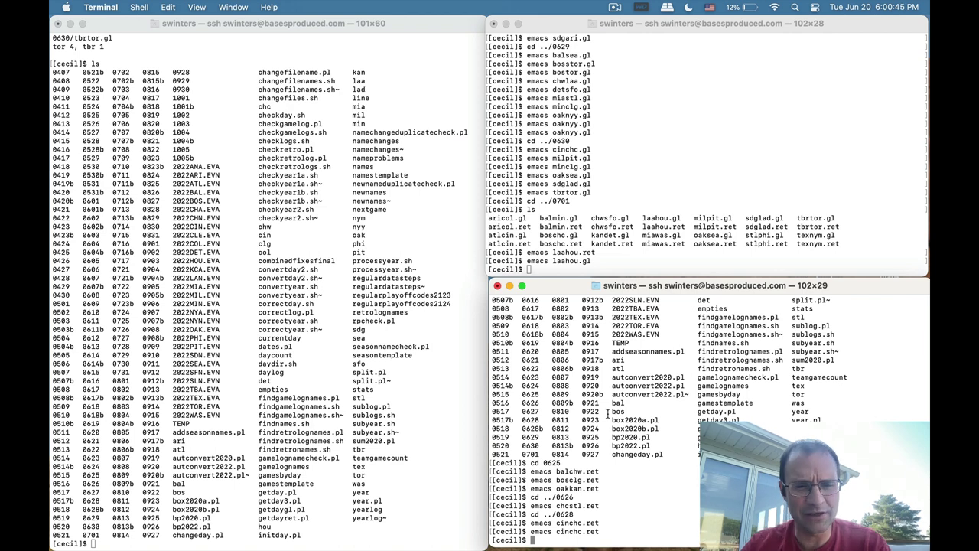
text(cd ..)
key(Return)
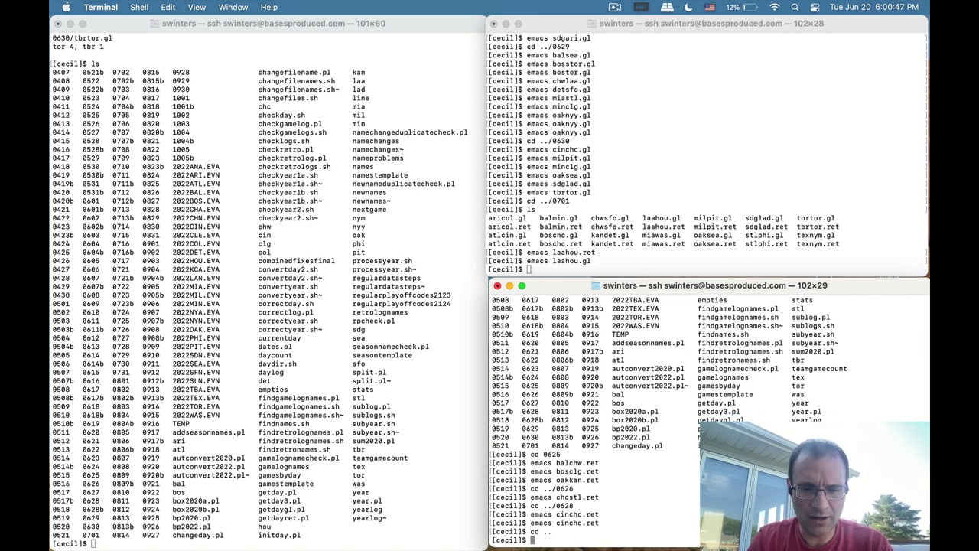
text(more checkday.sh)
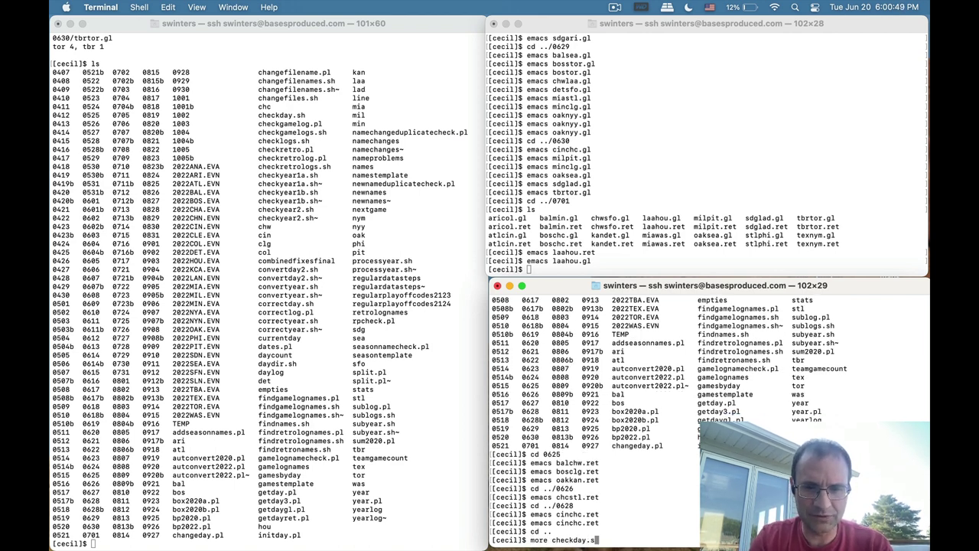
key(Return)
Open bp2022.pl in Emacs and examine the batter stat initializations, output file opening and stat header printing.
text(emacs bp2022.pl)
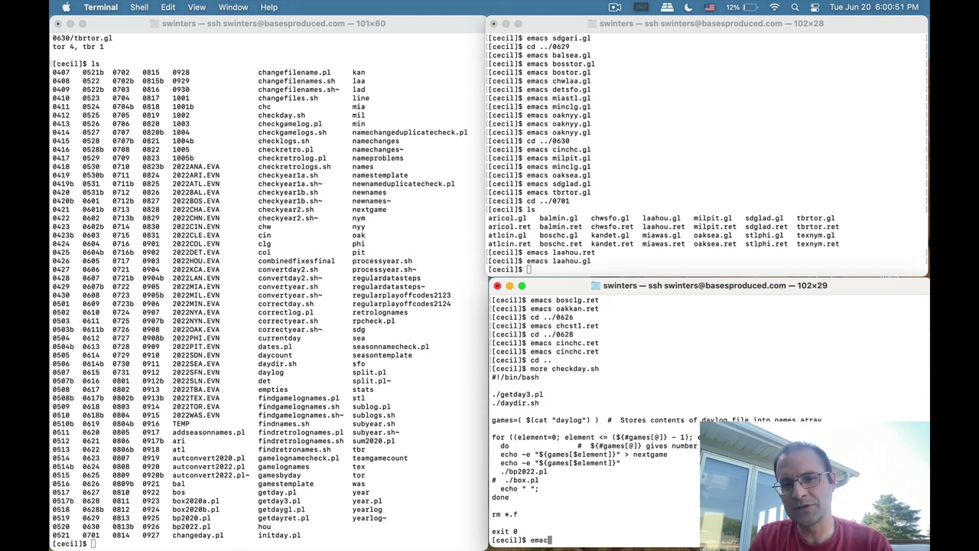
key(Return)
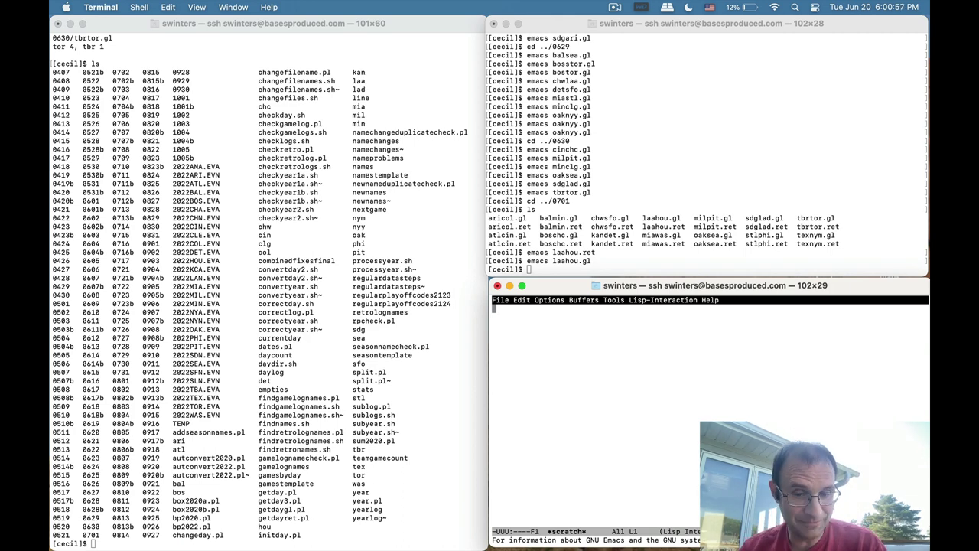
key(ctrl+v)
key(ctrl+v)
key(ctrl+v)
key(ctrl+v)
key(ctrl+v)
key(ctrl+v)
key(ctrl+v)
key(ctrl+v)
key(ctrl+v)
key(ctrl+v)
key(ctrl+v)
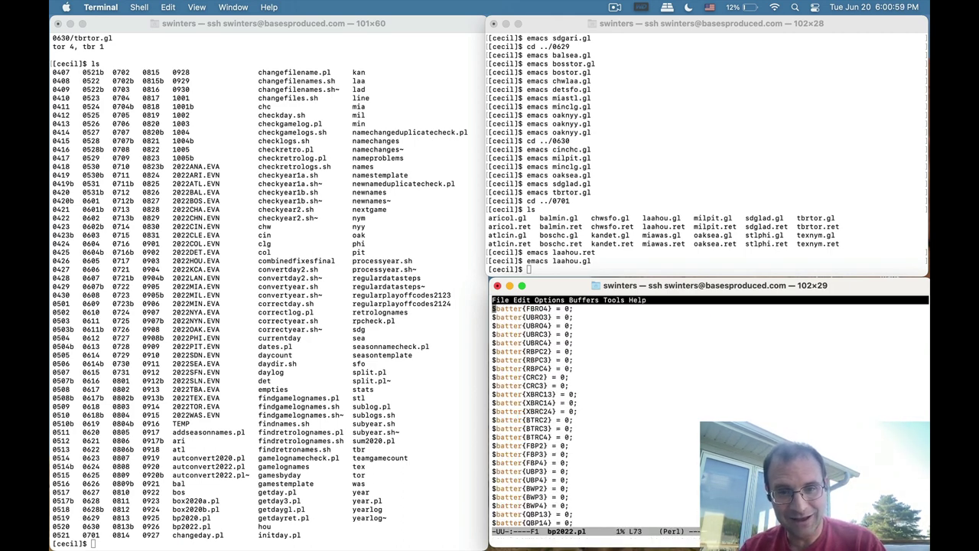
key(ctrl+v)
key(ctrl+v)
key(ctrl+v)
key(ctrl+v)
key(ctrl+v)
key(ctrl+v)
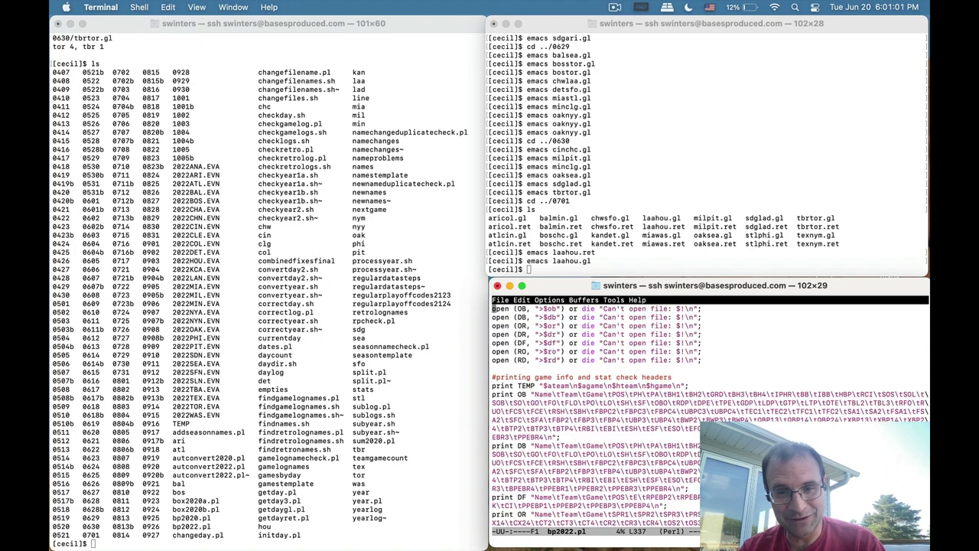
Examine how bp2022.pl splits plays into subjects, verbs and objects and initializes outs, runners and pitcher names.
key(ctrl+v)
key(ctrl+v)
key(ctrl+v)
key(ctrl+v)
key(ctrl+v)
key(ctrl+v)
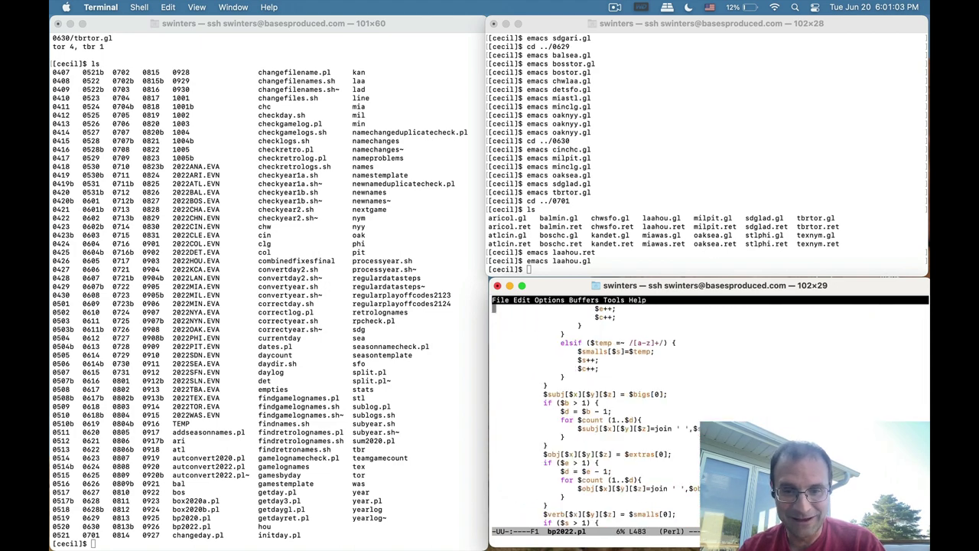
key(ctrl+v)
key(ctrl+v)
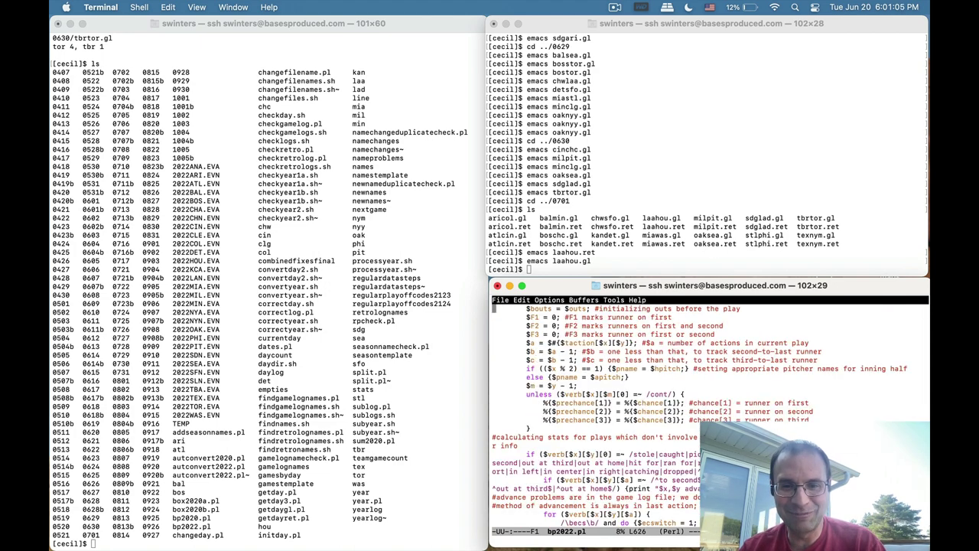
key(ctrl+v)
key(ctrl+v)
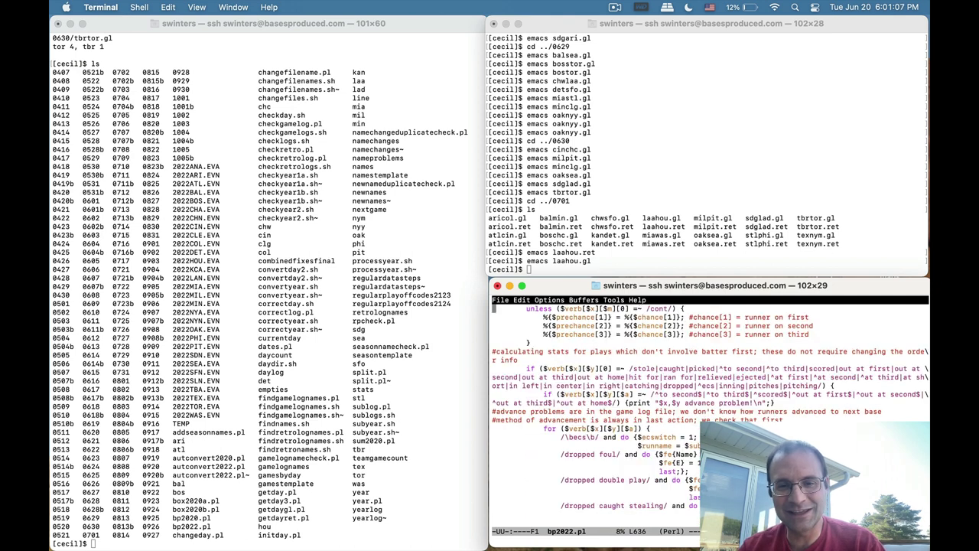
Examine the start of the bp2022.pl section calculating stats for plays that don't involve the batter, including dropped fouls and steals.
key(Up)
key(Up)
key(Up)
key(Up)
key(Up)
key(Up)
key(Up)
key(Up)
key(Up)
key(Up)
key(Up)
key(Up)
key(Up)
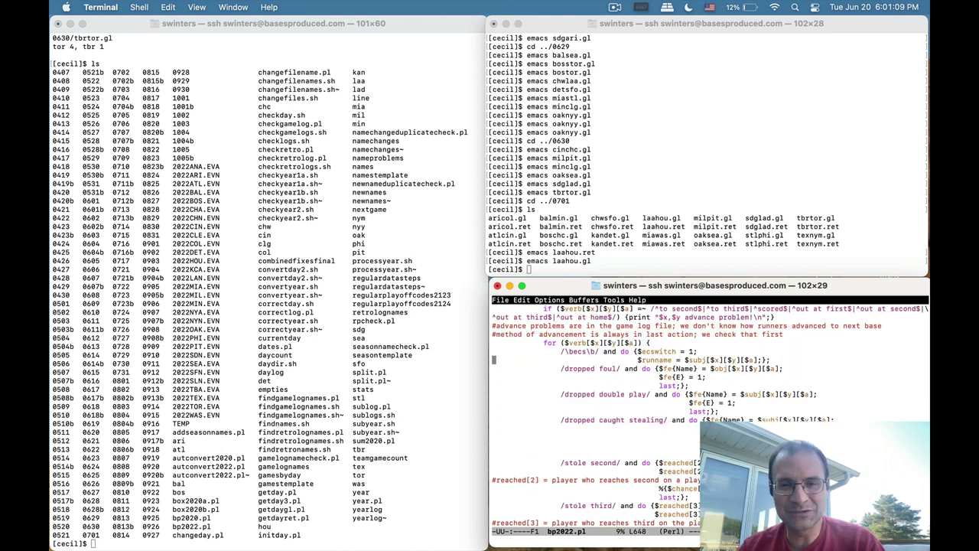
key(Up)
key(Up)
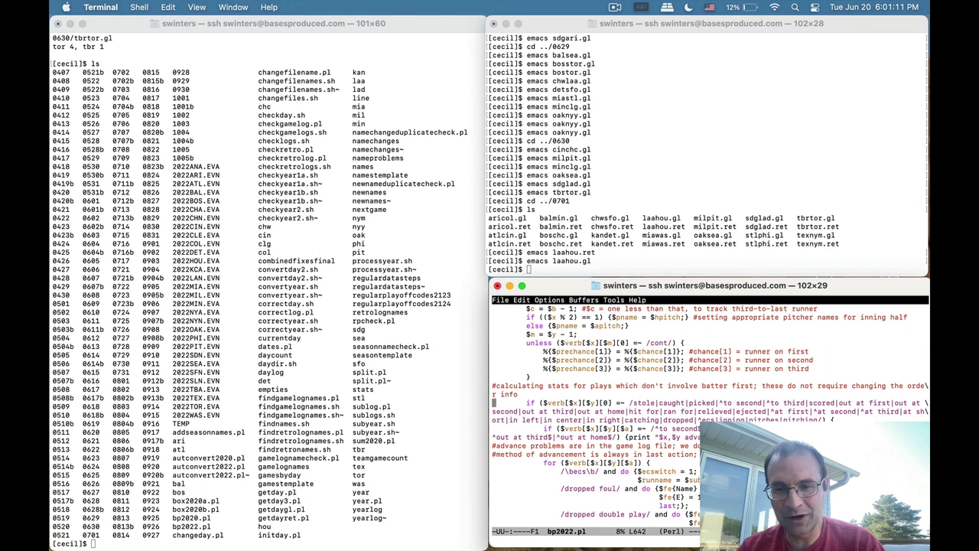
key(Down)
key(ctrl+v)
key(ctrl+v)
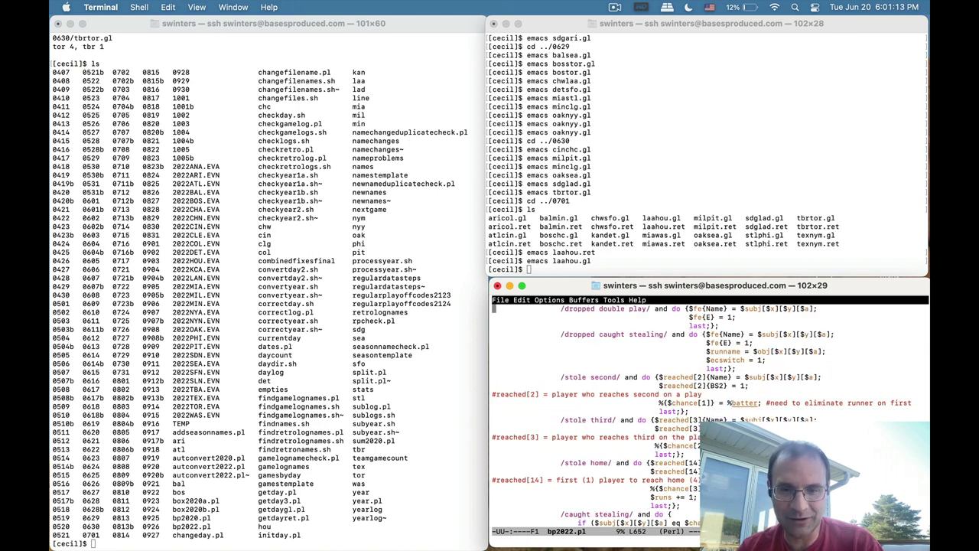
Examine the bp2022.pl code for pickoffs, runner advances, wild pitches, passed balls, balks and batter interference.
key(ctrl+v)
key(ctrl+v)
key(ctrl+v)
key(ctrl+v)
key(ctrl+v)
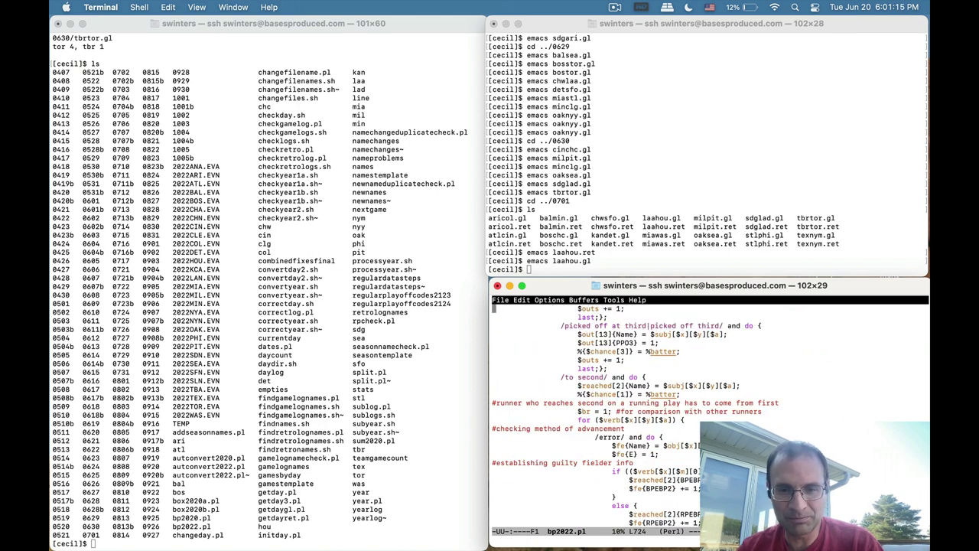
key(ctrl+v)
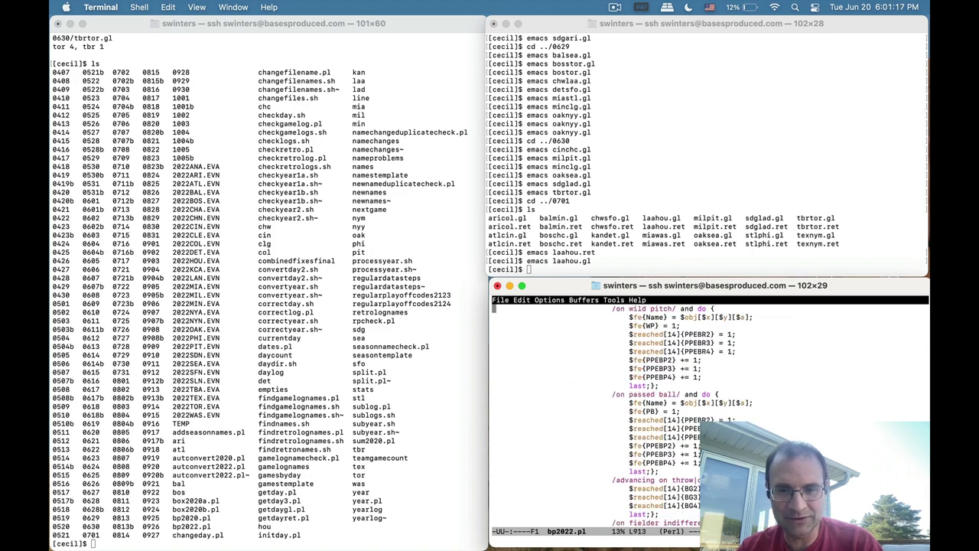
key(ctrl+v)
key(ctrl+v)
key(ctrl+v)
key(ctrl+v)
key(ctrl+v)
key(ctrl+v)
key(ctrl+v)
key(ctrl+v)
key(ctrl+v)
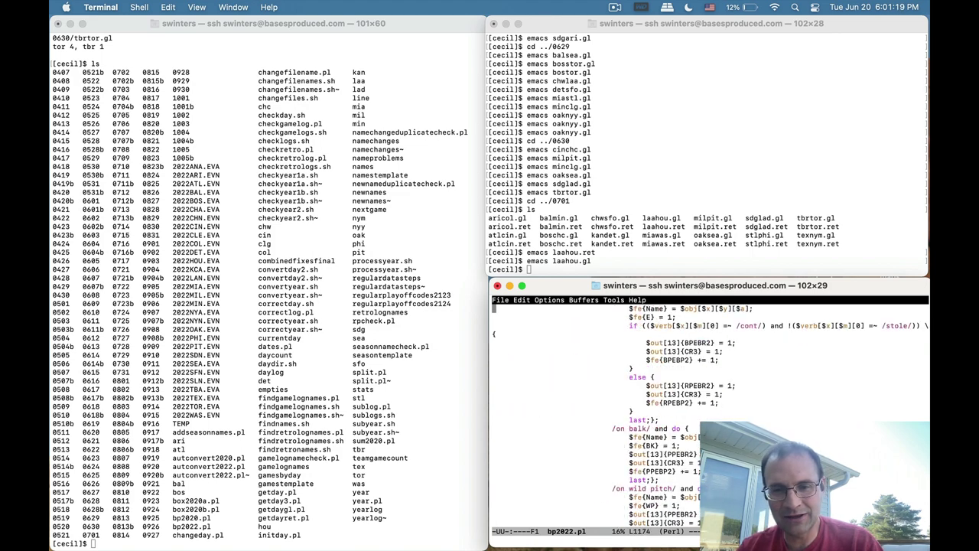
key(ctrl+v)
key(ctrl+v)
key(ctrl+v)
key(ctrl+v)
key(ctrl+v)
key(ctrl+v)
key(ctrl+v)
key(ctrl+v)
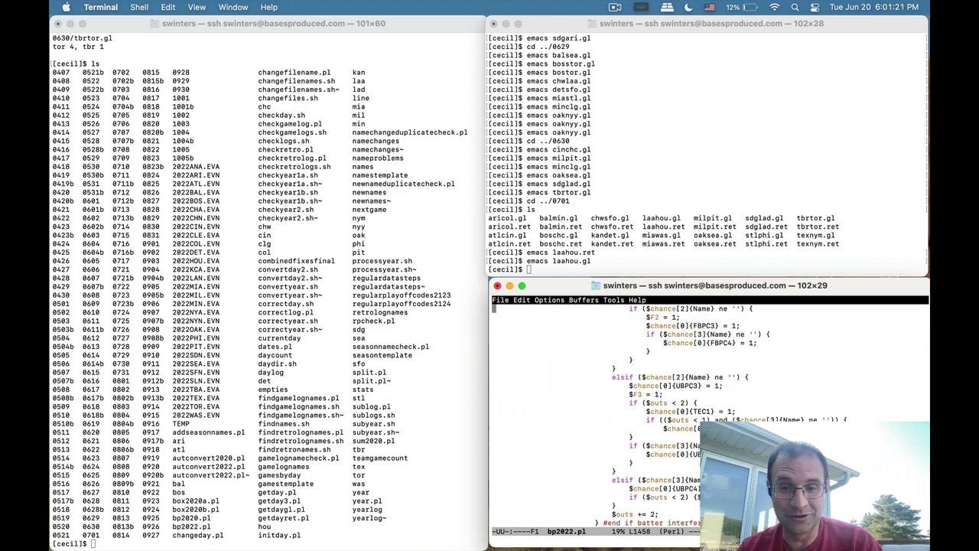
Examine the second-to-last runner checks in bp2022.pl, covering steals, caught stealing, advances and outs on the bases.
key(ctrl+v)
key(ctrl+v)
key(ctrl+v)
key(ctrl+v)
key(ctrl+v)
key(ctrl+v)
key(ctrl+v)
key(ctrl+v)
key(ctrl+v)
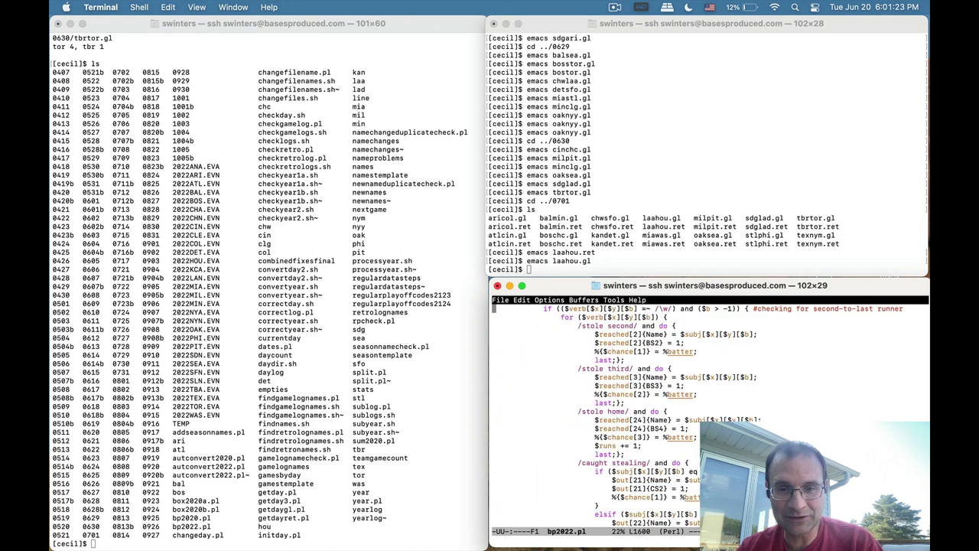
key(ctrl+v)
key(ctrl+v)
key(ctrl+v)
key(ctrl+v)
key(ctrl+v)
key(ctrl+v)
key(ctrl+v)
key(ctrl+v)
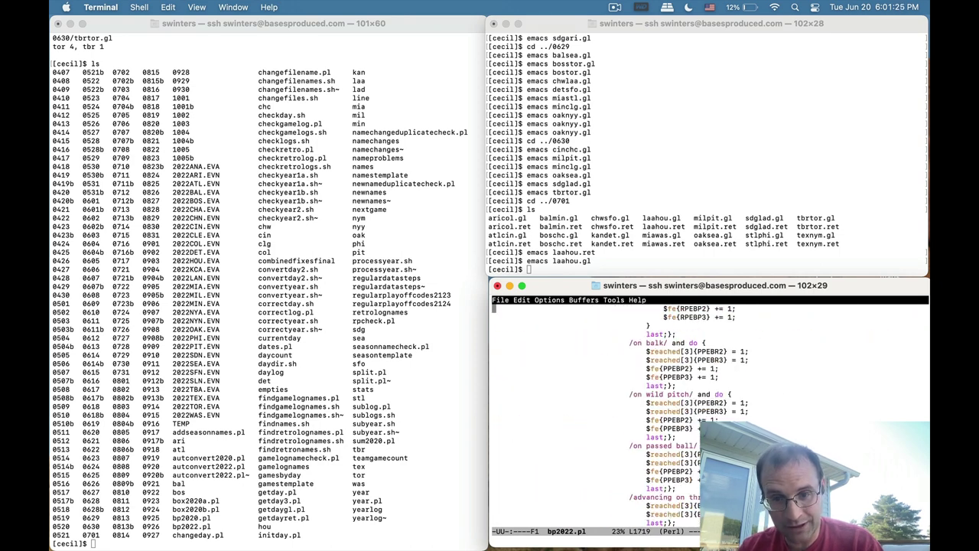
key(ctrl+v)
key(ctrl+v)
key(ctrl+v)
key(ctrl+v)
key(ctrl+v)
key(ctrl+v)
key(ctrl+v)
key(ctrl+v)
key(ctrl+v)
key(ctrl+v)
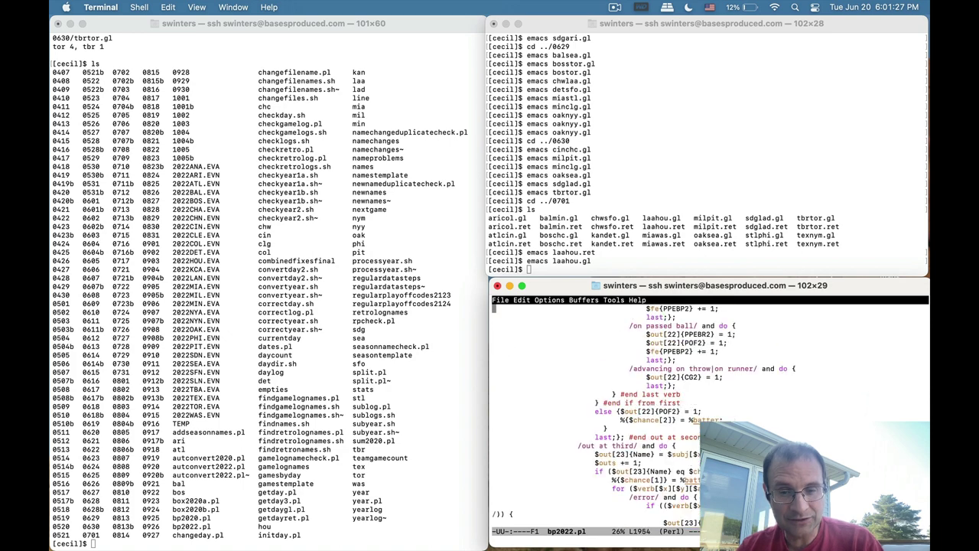
Examine the third-to-last runner code in bp2022.pl for reaching second, scoring and being put out.
key(ctrl+v)
key(ctrl+v)
key(ctrl+v)
key(ctrl+v)
key(ctrl+v)
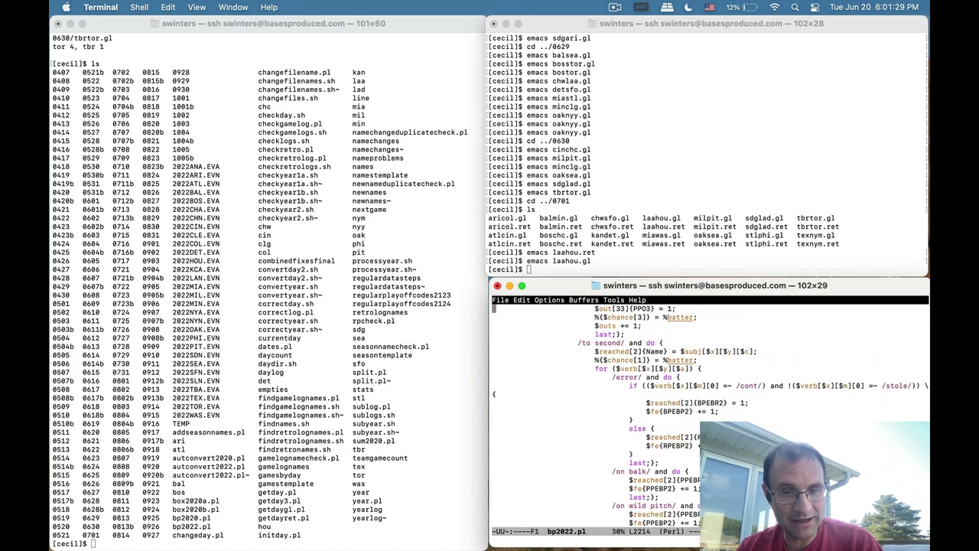
key(ctrl+v)
key(ctrl+v)
key(ctrl+v)
key(ctrl+v)
key(ctrl+v)
key(ctrl+v)
key(ctrl+v)
key(ctrl+v)
key(ctrl+v)
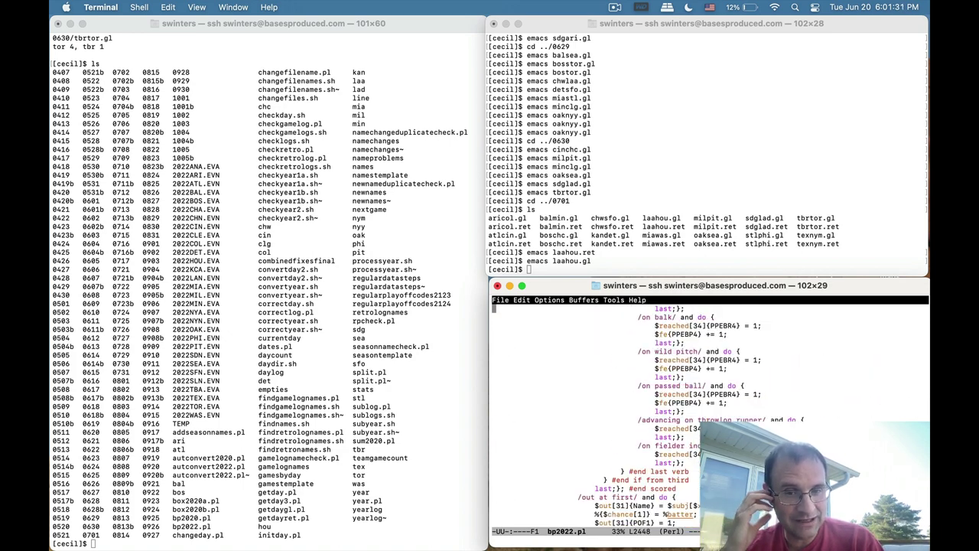
key(ctrl+v)
key(ctrl+v)
key(ctrl+v)
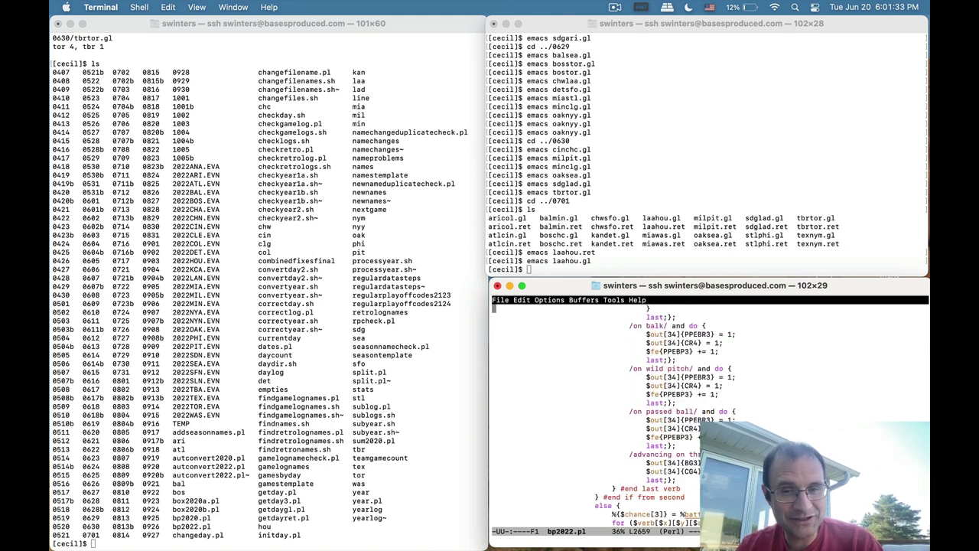
Examine the bp2022.pl block that checks the second verb for the second runner reaching second, third or scoring.
key(ctrl+v)
key(ctrl+v)
key(ctrl+v)
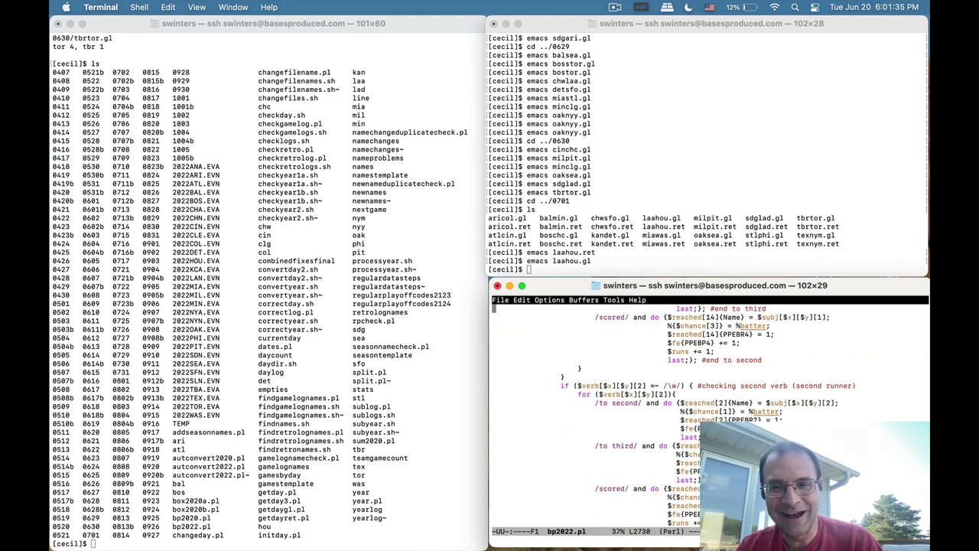
key(Down)
key(Down)
key(Down)
key(Down)
key(Down)
key(Down)
key(Down)
key(Down)
key(Down)
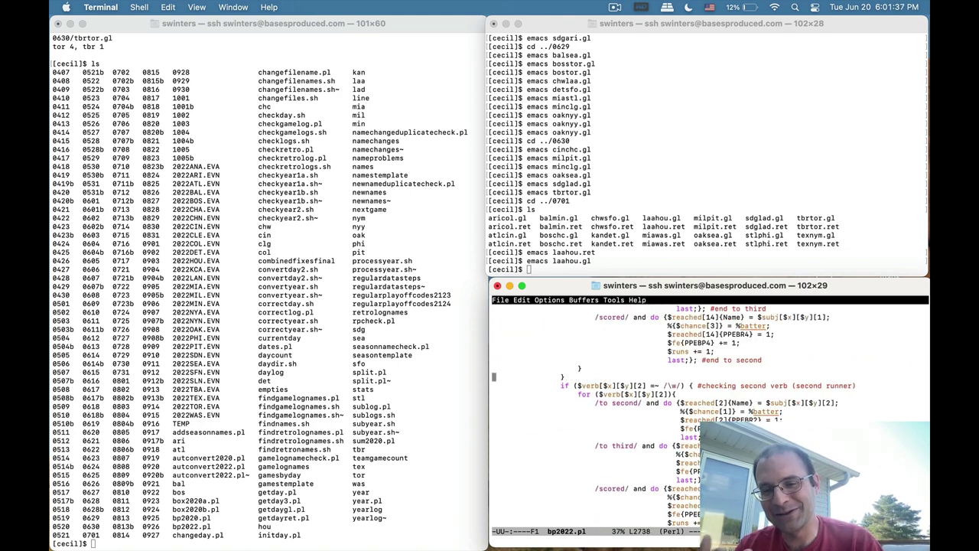
Examine the batter outcome code in bp2022.pl, from doubles and ground rule doubles to foul outs, pop outs, line outs and sacrifices.
key(ctrl+v)
key(ctrl+v)
key(ctrl+v)
key(ctrl+v)
key(ctrl+v)
key(ctrl+v)
key(ctrl+v)
key(ctrl+v)
key(ctrl+v)
key(ctrl+v)
key(ctrl+v)
key(ctrl+v)
key(ctrl+v)
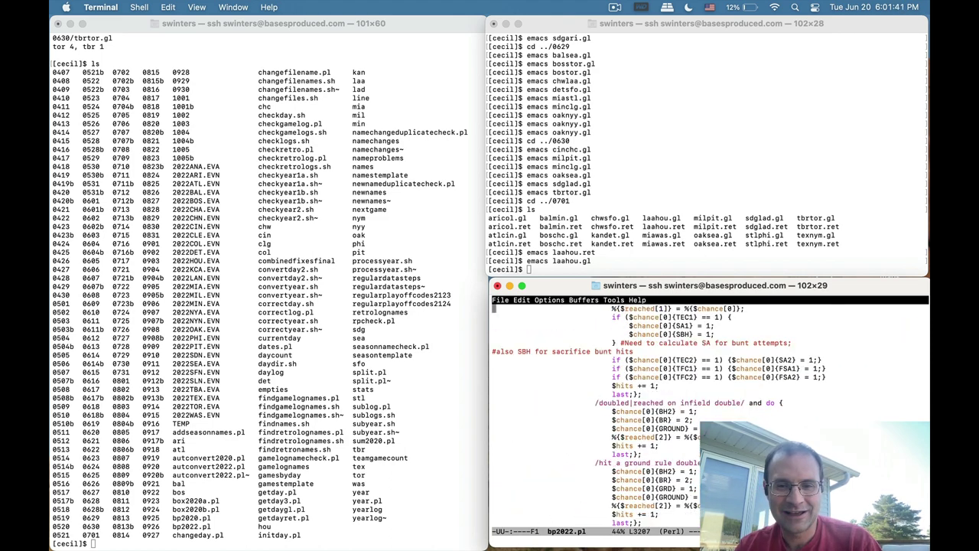
key(ctrl+v)
key(ctrl+v)
key(ctrl+v)
key(ctrl+v)
key(ctrl+v)
key(ctrl+v)
key(ctrl+v)
key(ctrl+v)
key(ctrl+v)
key(ctrl+v)
key(ctrl+v)
key(ctrl+v)
key(ctrl+v)
key(ctrl+v)
key(ctrl+v)
key(ctrl+v)
key(ctrl+v)
key(ctrl+v)
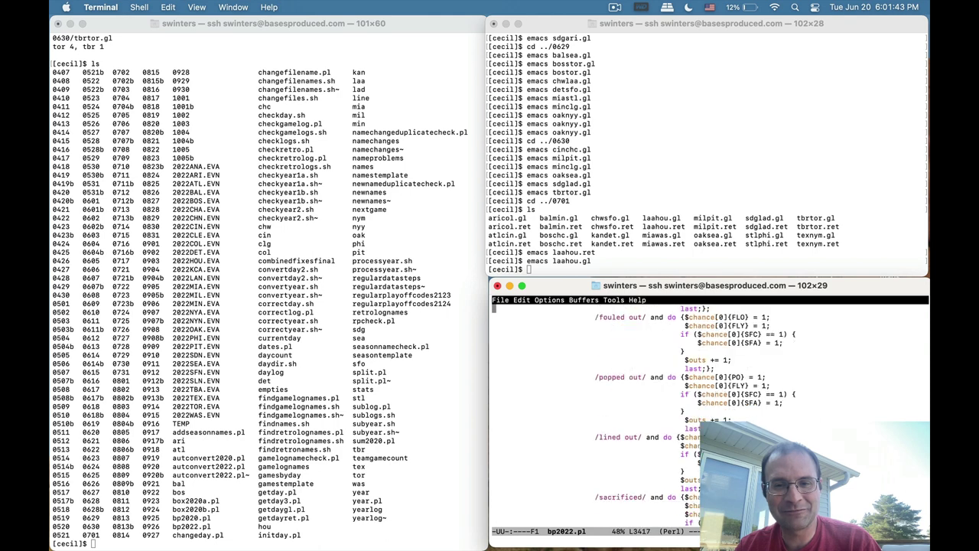
Examine the bp2022.pl batter outcome code for sacrifices, sacrifice flies, batter interference outs and grounding into double plays.
key(ctrl+p)
key(ctrl+p)
key(ctrl+p)
key(ctrl+p)
key(ctrl+p)
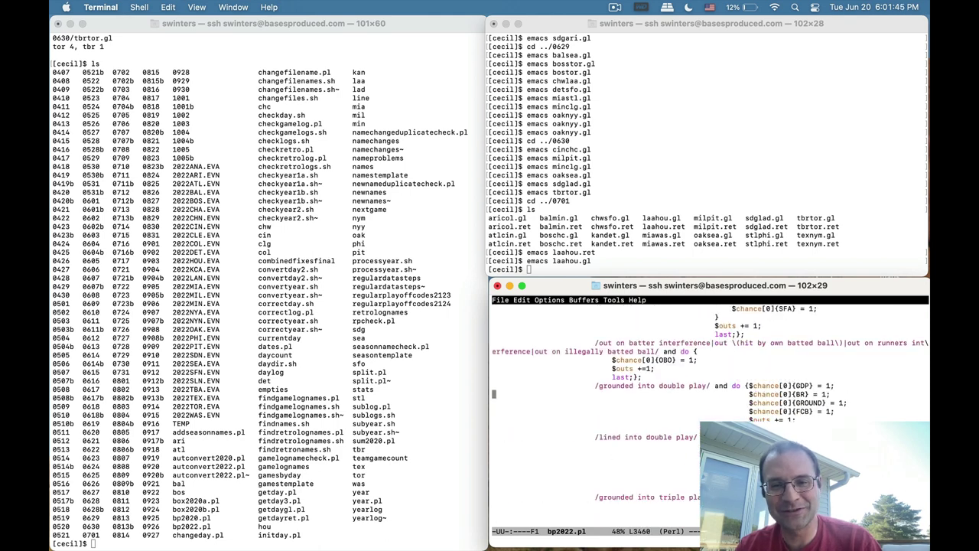
key(ctrl+n)
key(ctrl+n)
key(ctrl+n)
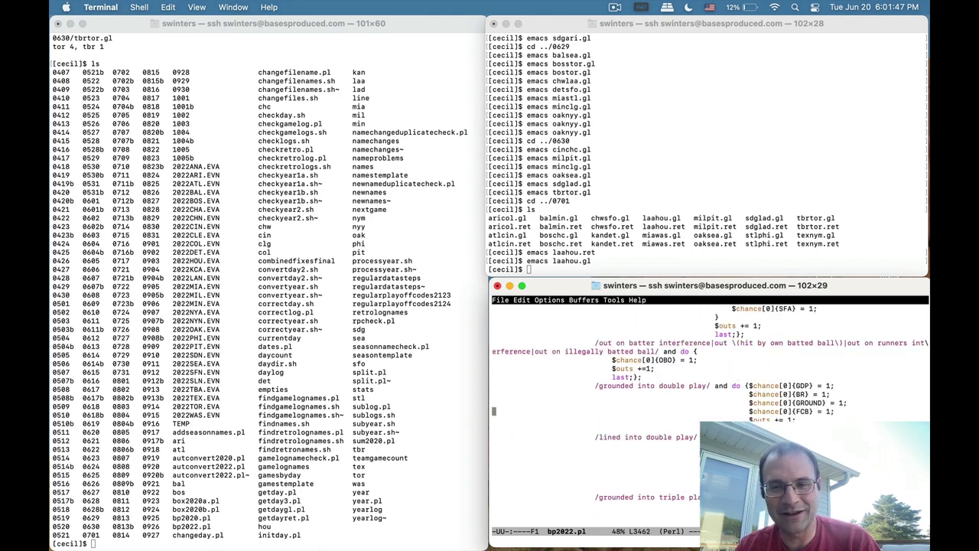
key(ctrl+p)
key(ctrl+p)
key(ctrl+p)
key(ctrl+p)
key(ctrl+p)
key(ctrl+p)
key(ctrl+p)
key(ctrl+p)
key(ctrl+p)
key(ctrl+p)
key(ctrl+p)
key(ctrl+p)
key(ctrl+p)
key(ctrl+p)
key(ctrl+p)
key(ctrl+p)
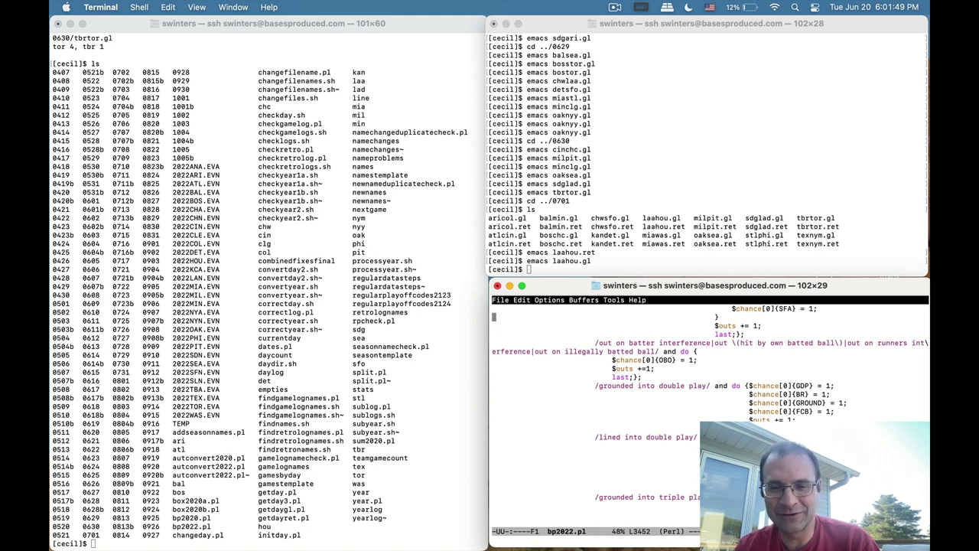
key(ctrl+p)
key(ctrl+p)
key(ctrl+p)
key(ctrl+p)
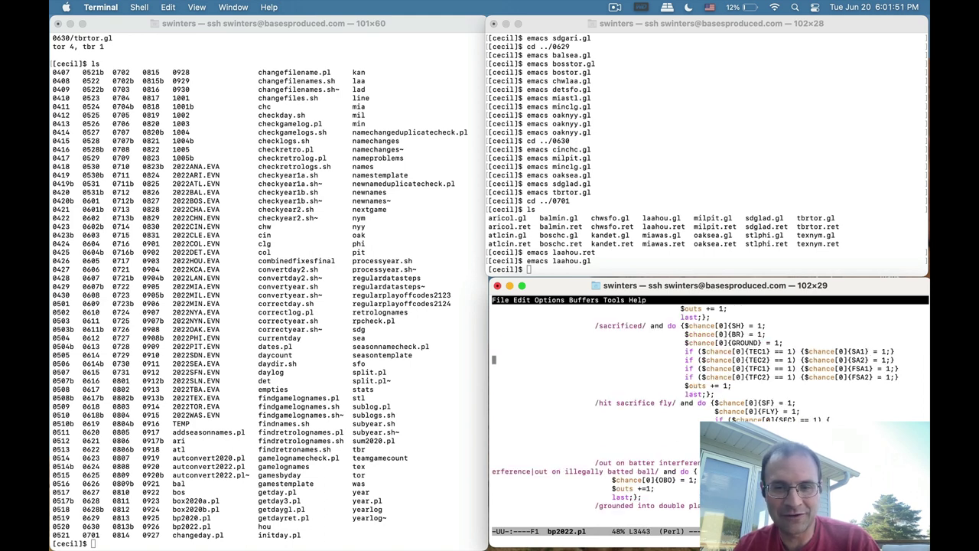
Skim the bp2022.pl code handling reached runners, fielding errors and outs on double plays, and close the file.
key(ctrl+v)
key(ctrl+v)
key(ctrl+v)
key(ctrl+v)
key(ctrl+v)
key(ctrl+v)
key(ctrl+v)
key(ctrl+v)
key(ctrl+v)
key(ctrl+v)
key(ctrl+v)
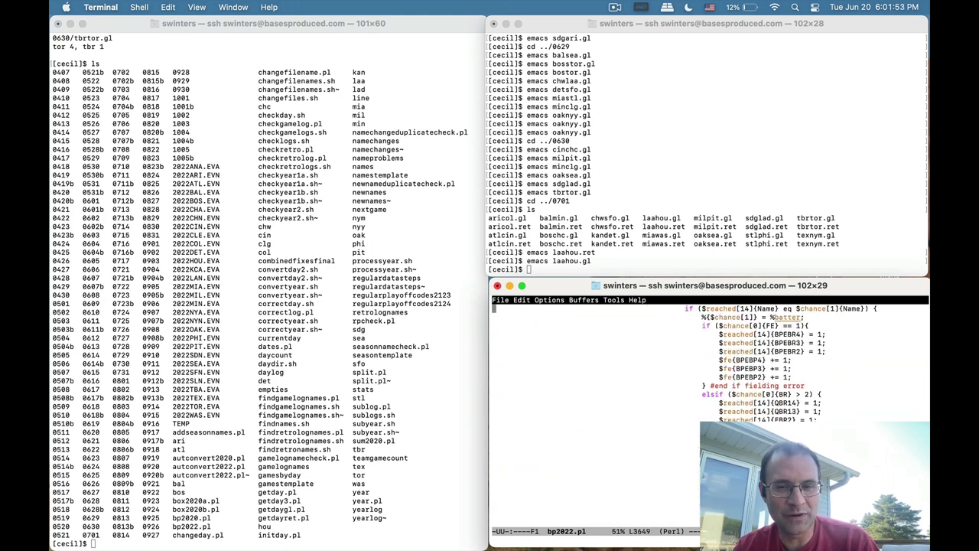
key(ctrl+v)
key(ctrl+v)
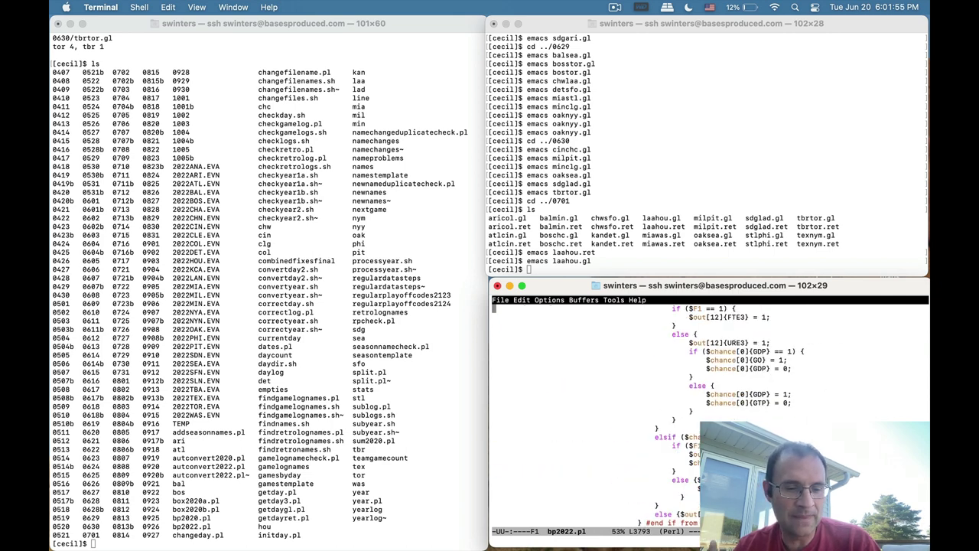
key(ctrl+x)
key(ctrl+c)
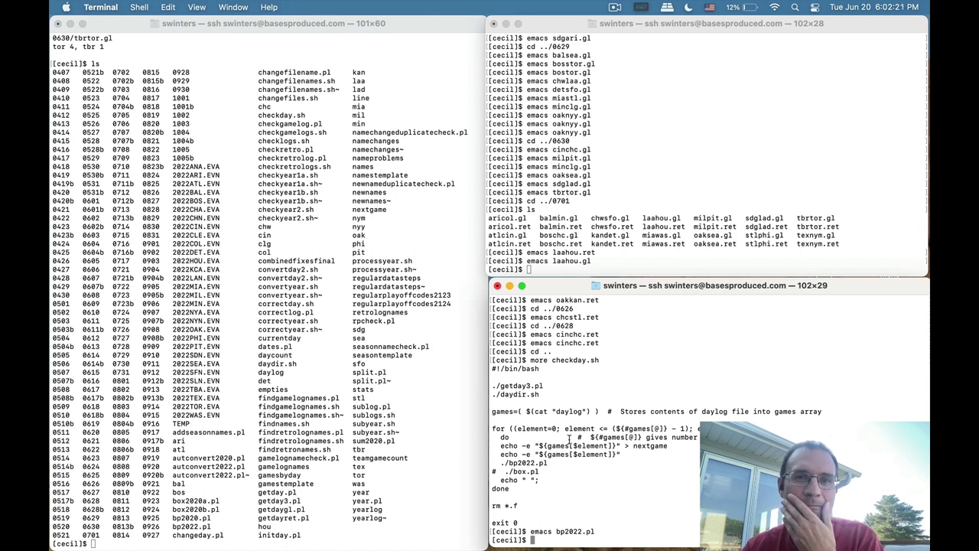
Switch to Firefox and view the top of the Bases Produced home page with its latest updates.
click(569, 30)
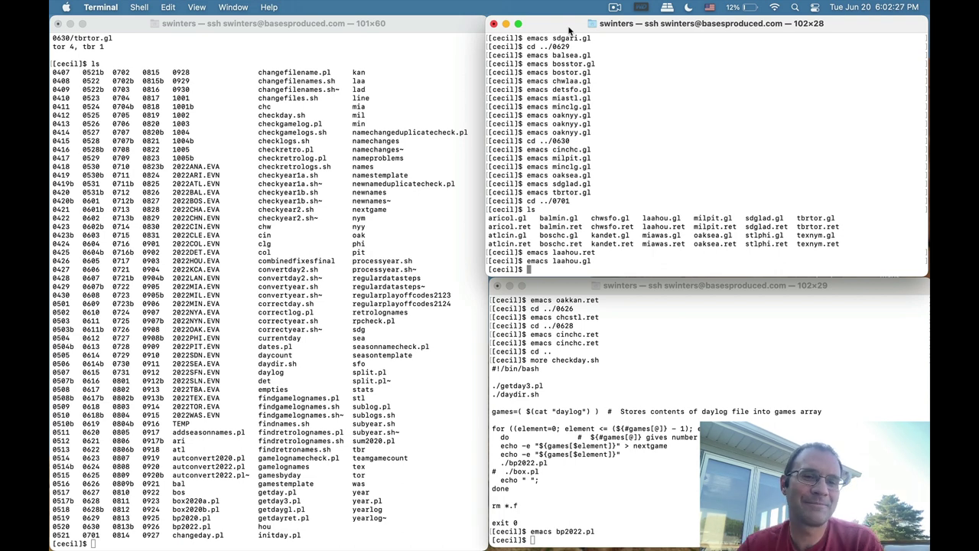
click(409, 135)
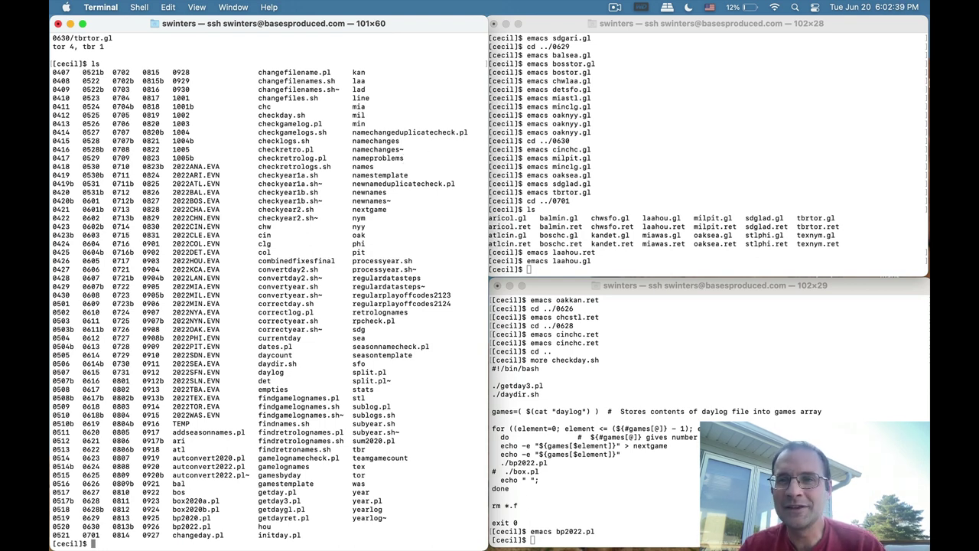
click(918, 79)
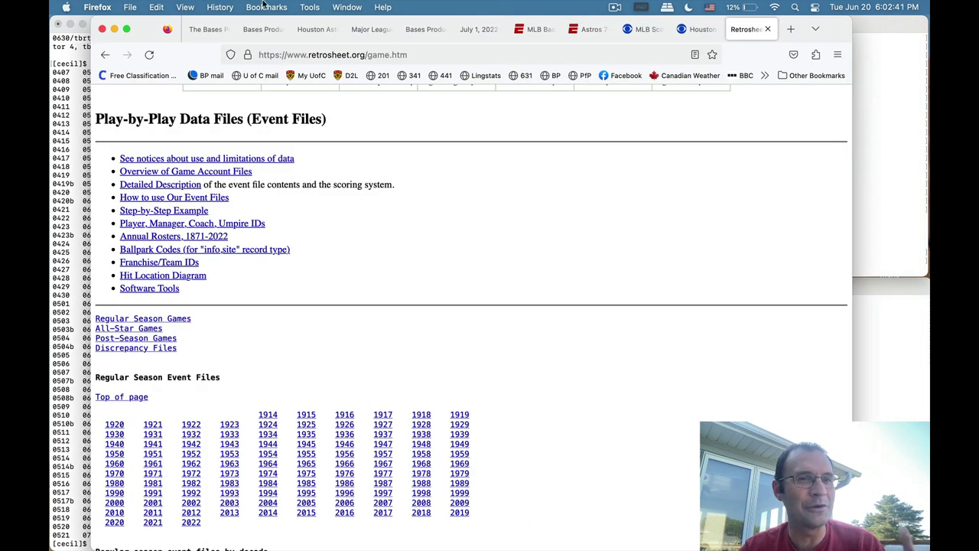
click(219, 32)
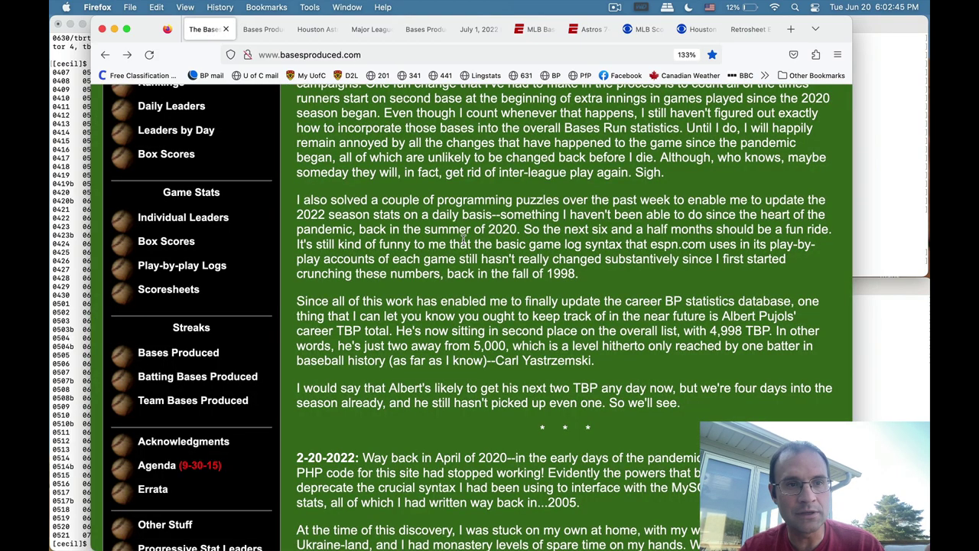
scroll(462, 238, up, 10)
scroll(463, 243, down, 1)
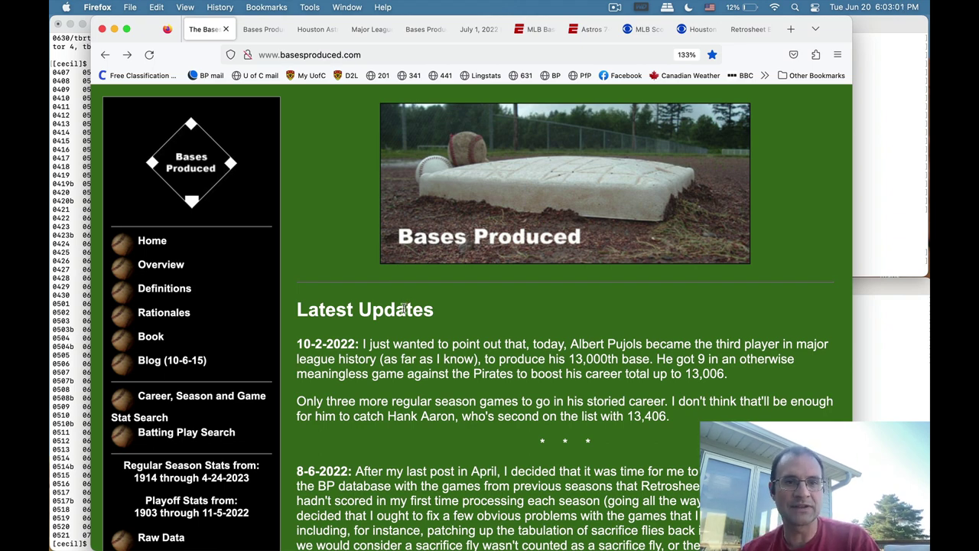
Switch to Terminal and run checkday.sh with bash for the day 0701.
key(super+Tab)
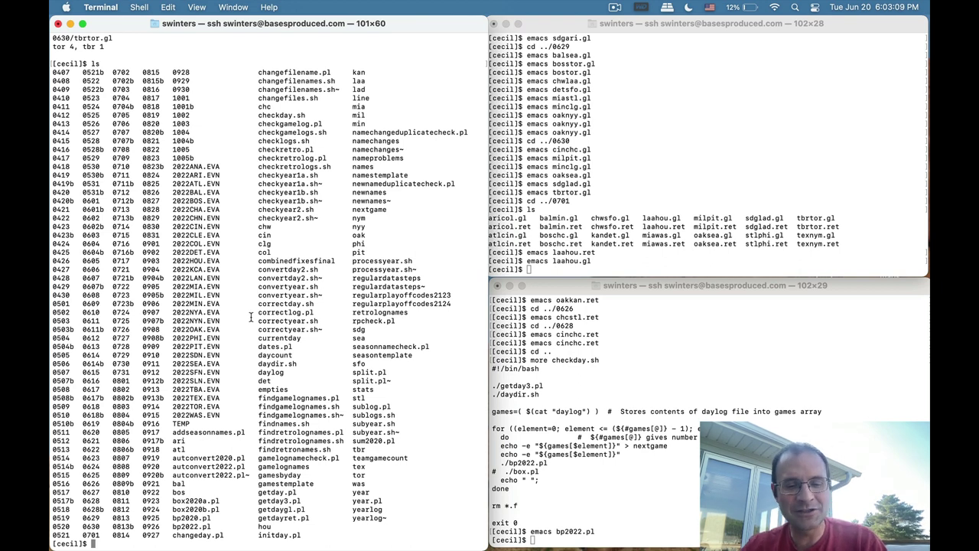
text(bash checkday.sh)
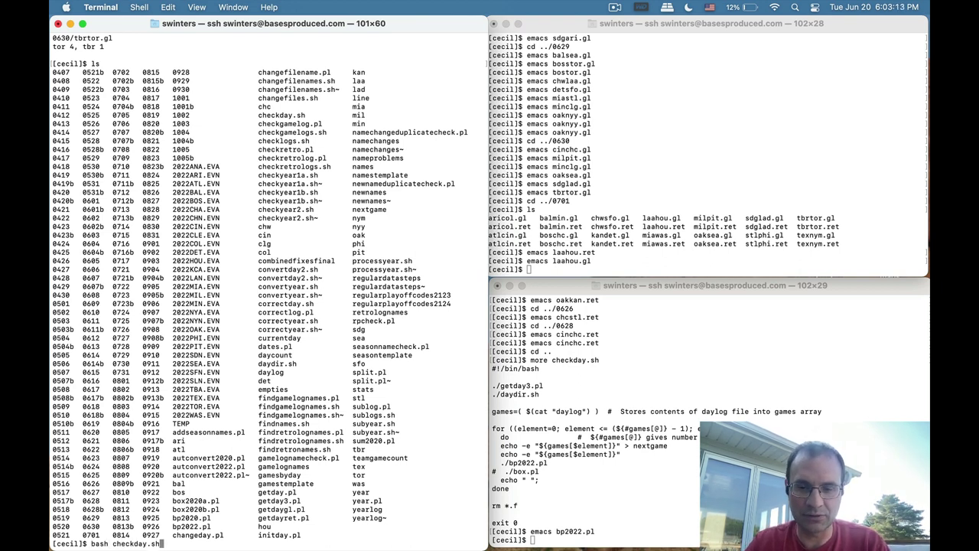
key(Return)
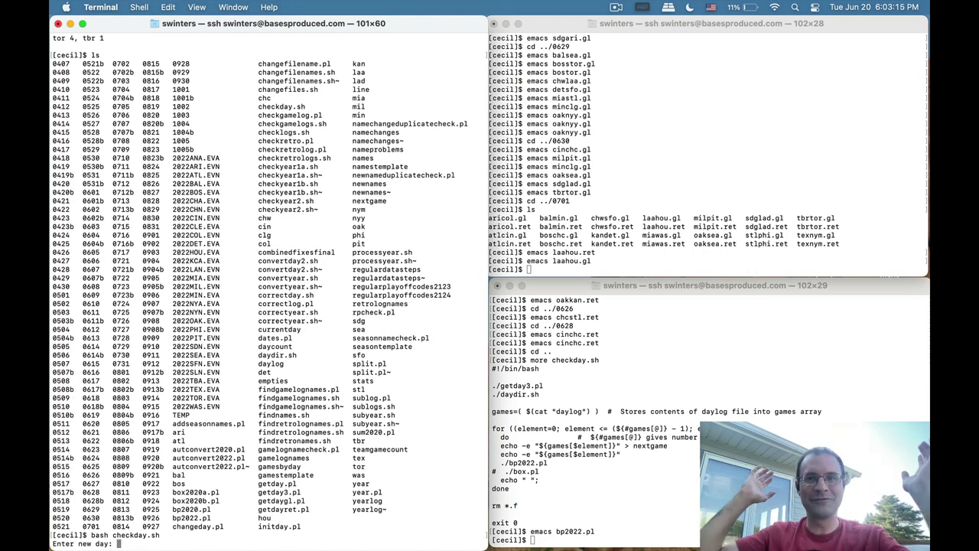
text(0701)
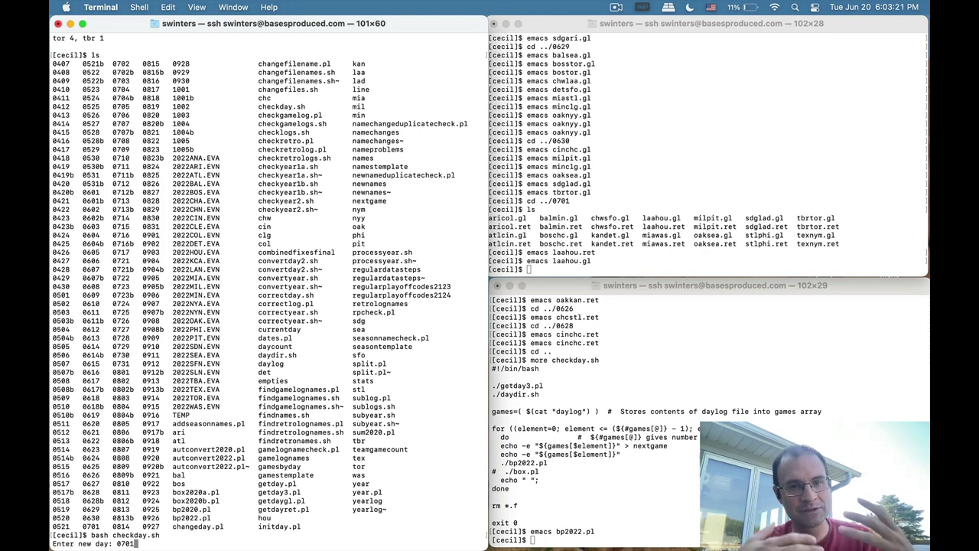
key(Return)
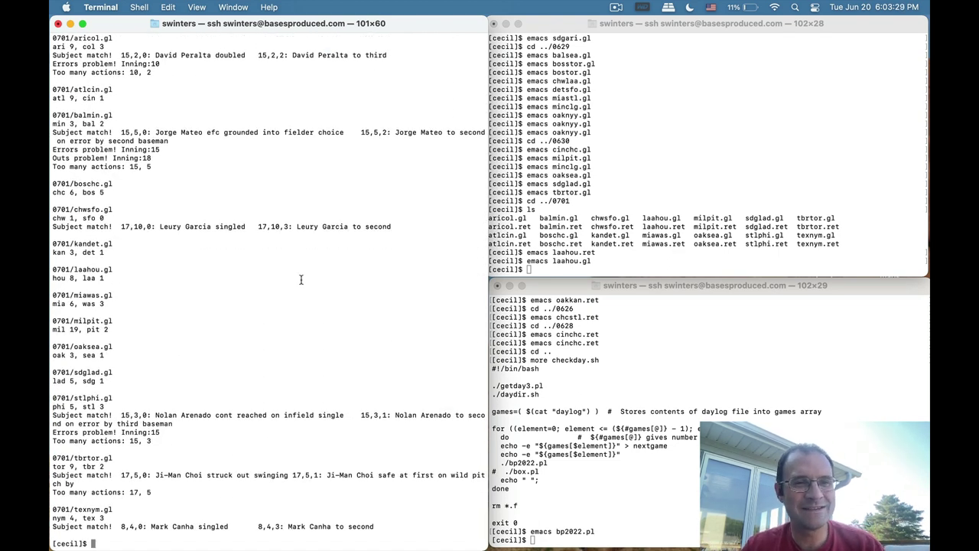
Review the checkday.sh output for the 0701 games, including the scores and the problems reported for aricol.gl.
scroll(301, 279, up, 5)
scroll(301, 280, down, 5)
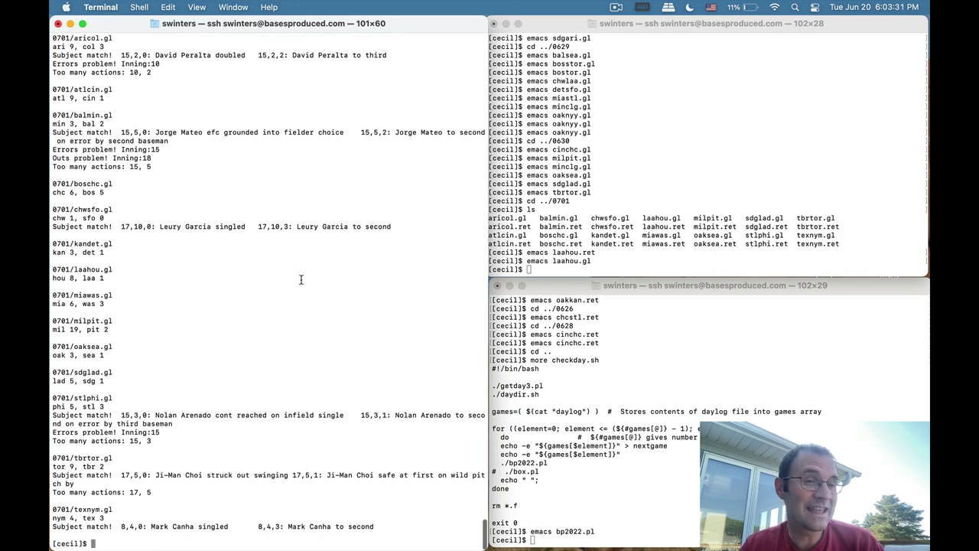
scroll(301, 279, up, 3)
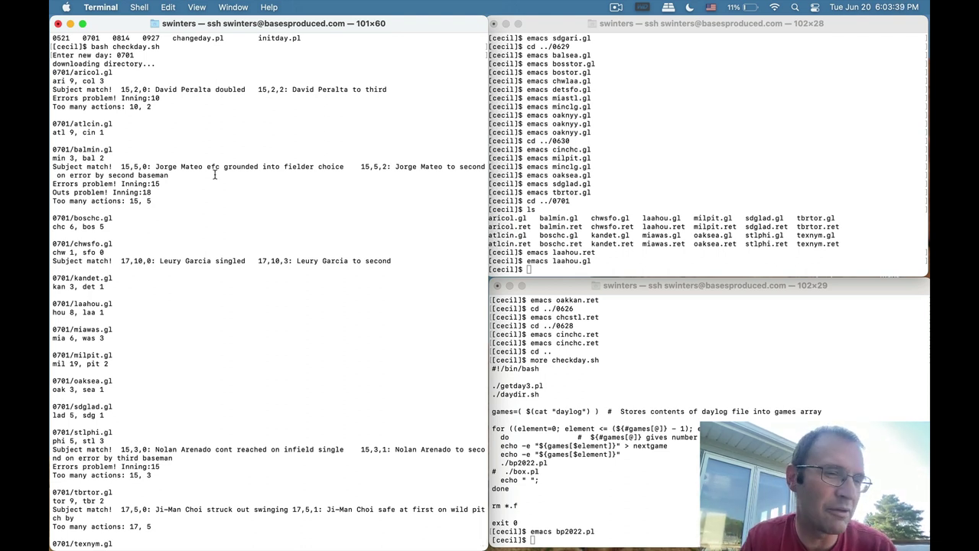
scroll(215, 174, up, 3)
scroll(214, 174, up, 1)
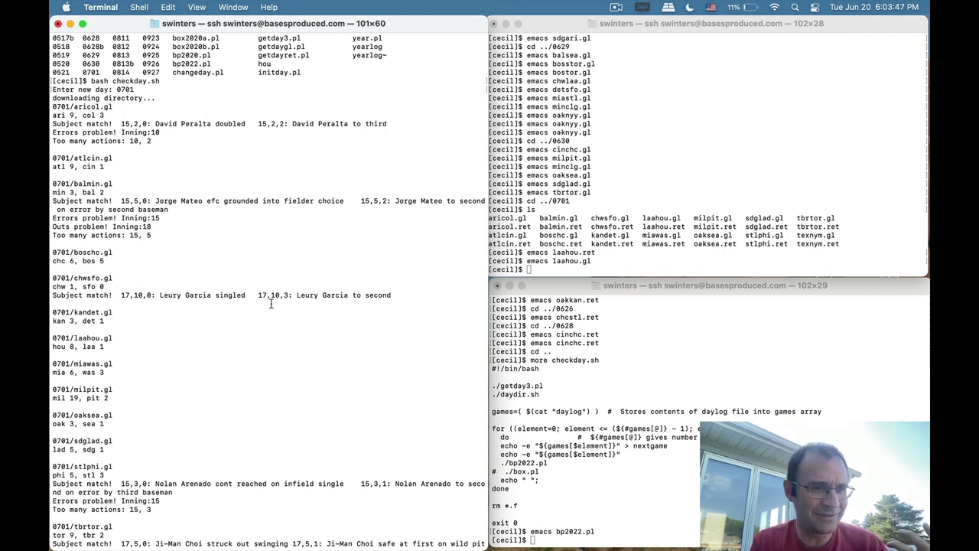
drag(52, 337, 115, 337)
click(132, 326)
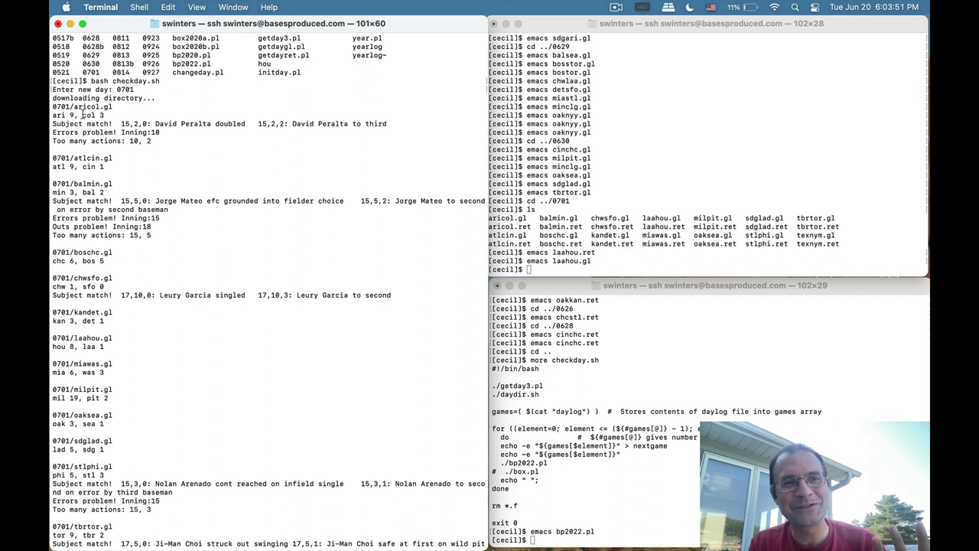
drag(74, 107, 112, 108)
click(129, 110)
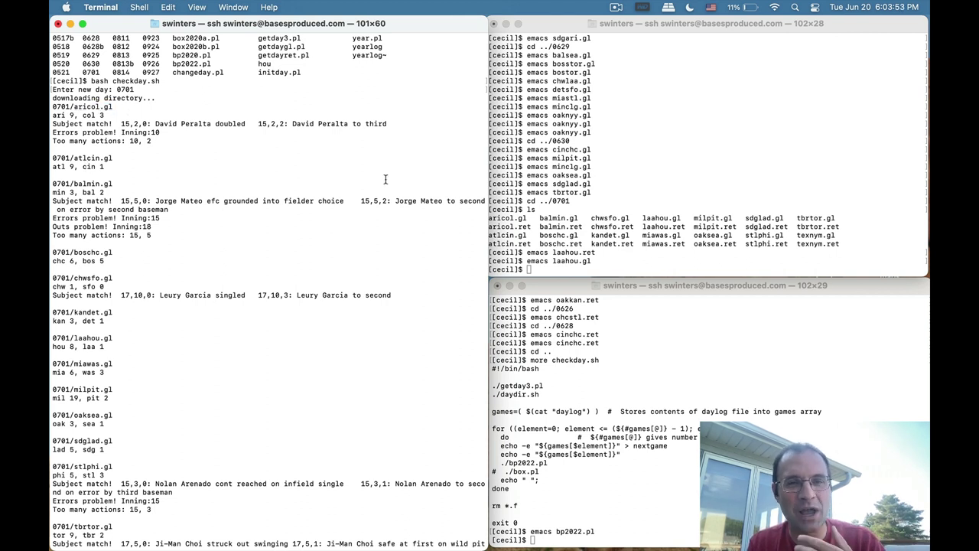
click(607, 221)
text(cd ../)
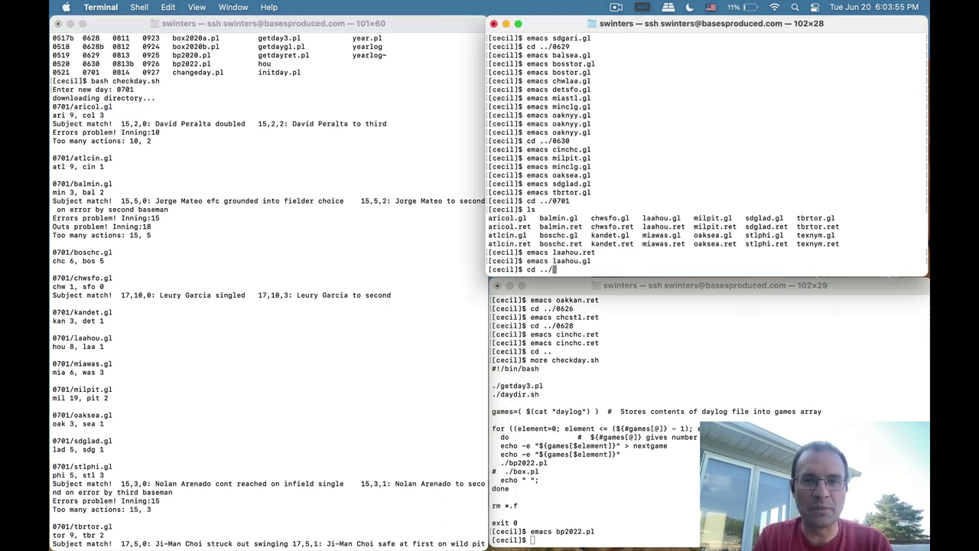
key(BackSpace)
key(BackSpace)
key(BackSpace)
key(BackSpace)
key(BackSpace)
key(BackSpace)
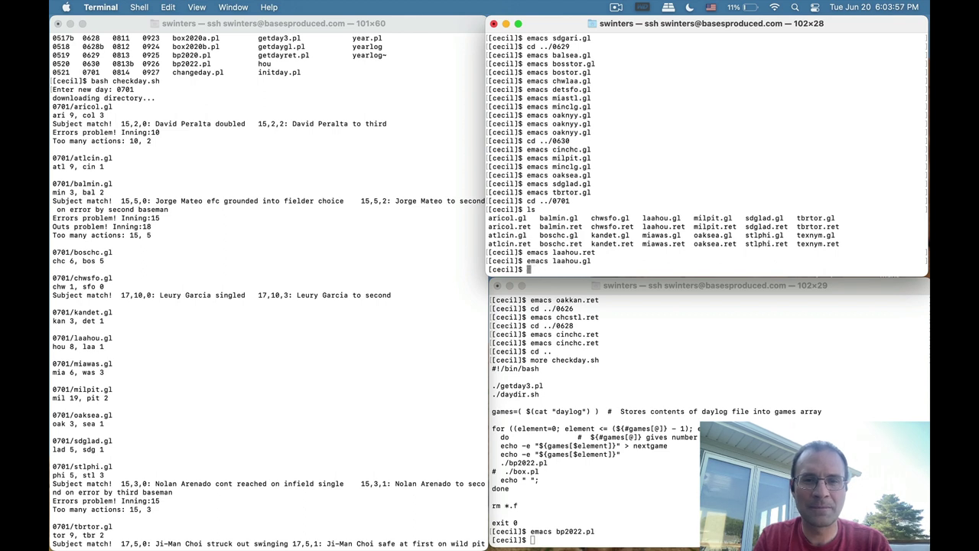
Print the working directory in the 0701 game log session and open aricol.gl in emacs.
text(pwd)
key(Return)
text(emacs )
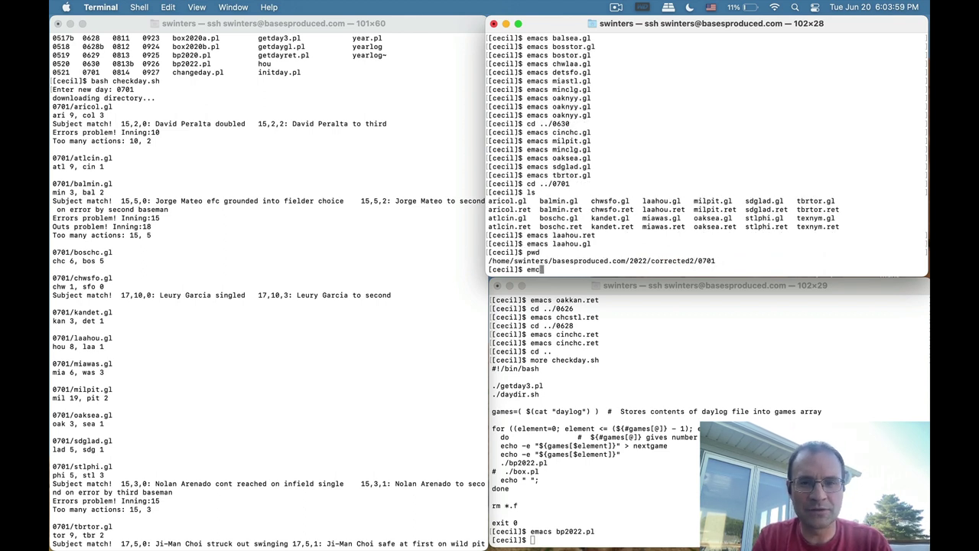
text(aricol.gl)
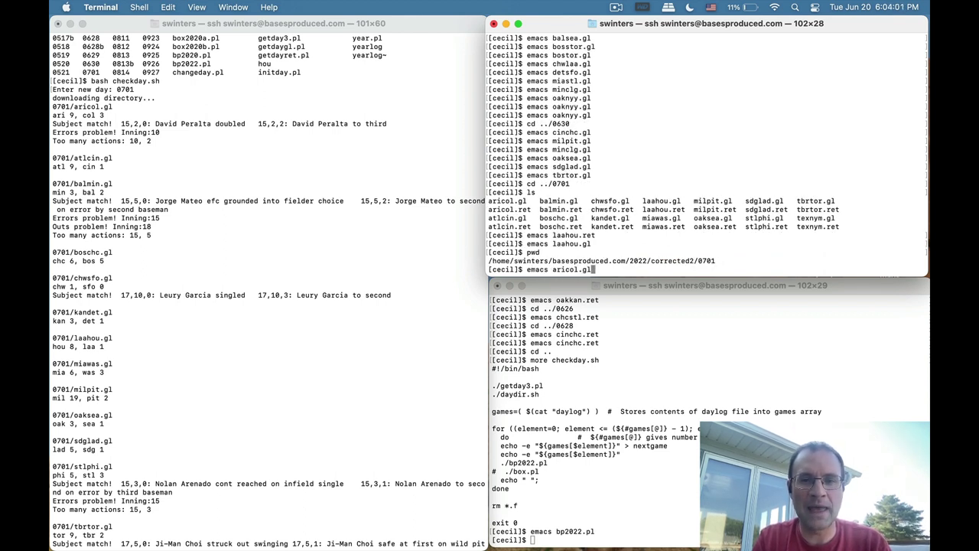
key(Return)
Insert "safe at first on error by second baseman Buddy Kennedy," before "grounded into fielder choice" in Randal Grichuk's bottom-of-the-5th play.
key(ctrl+v)
key(ctrl+v)
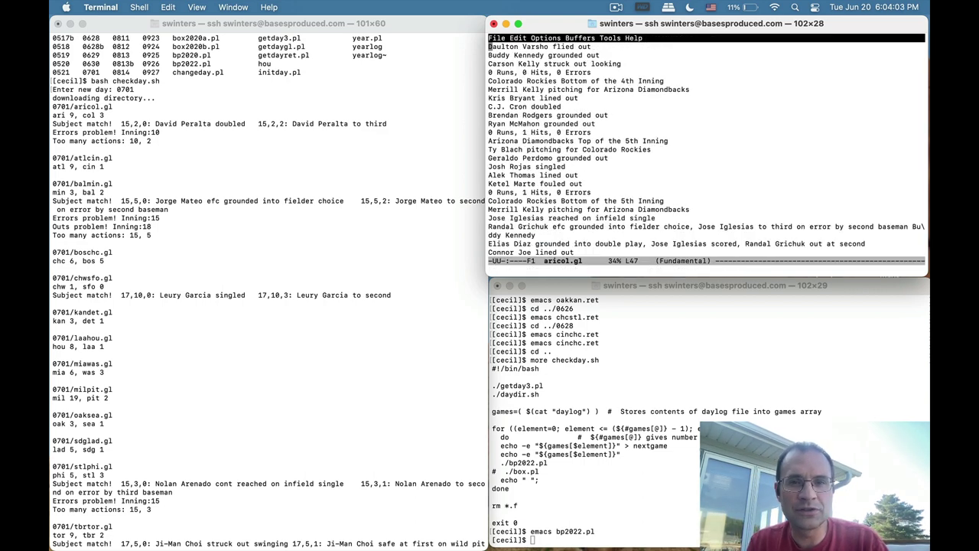
key(Down)
key(Down)
key(Down)
key(Down)
key(Down)
key(Down)
key(Down)
key(Down)
key(Down)
key(Down)
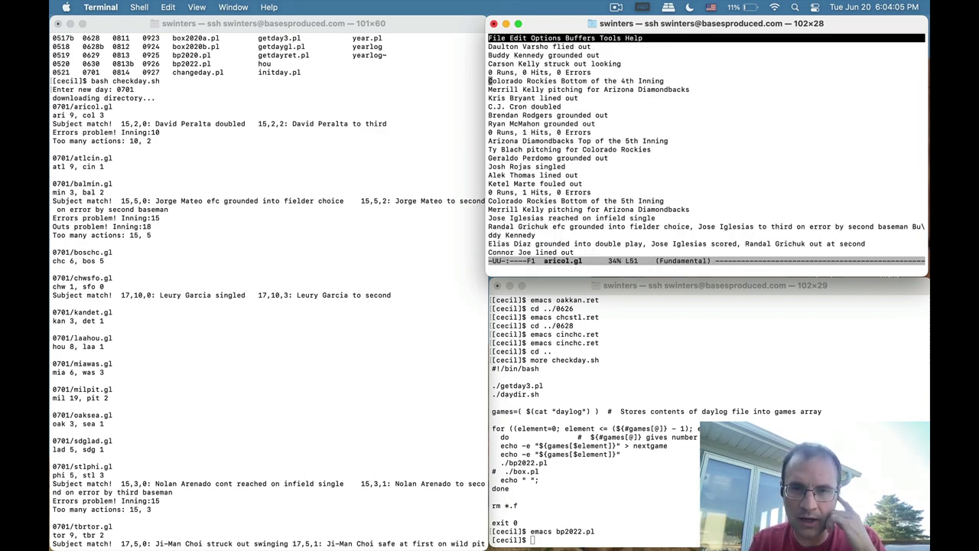
key(Down)
key(Down)
key(Down)
key(Down)
key(Down)
key(Down)
key(Down)
key(Down)
key(Down)
key(Down)
key(Down)
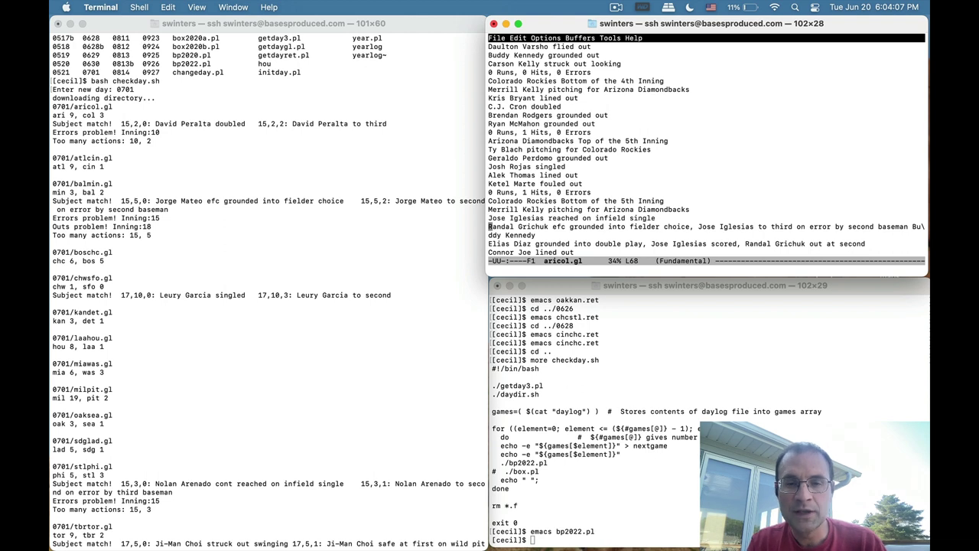
key(Right)
key(Right)
key(Right)
key(Right)
key(Right)
key(Right)
key(Right)
key(Right)
key(Right)
key(Right)
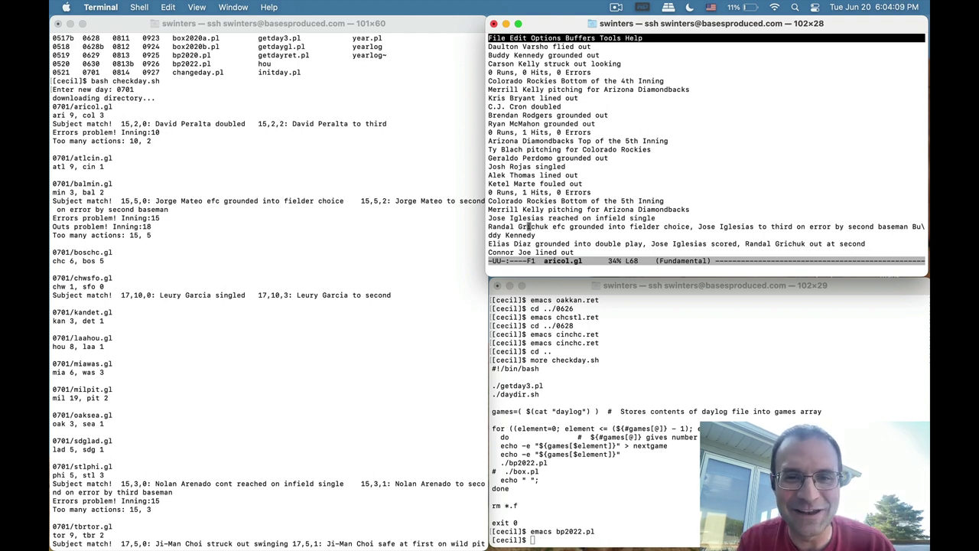
key(Right)
key(Right)
key(Right)
key(Right)
key(Right)
key(Right)
key(Right)
key(Right)
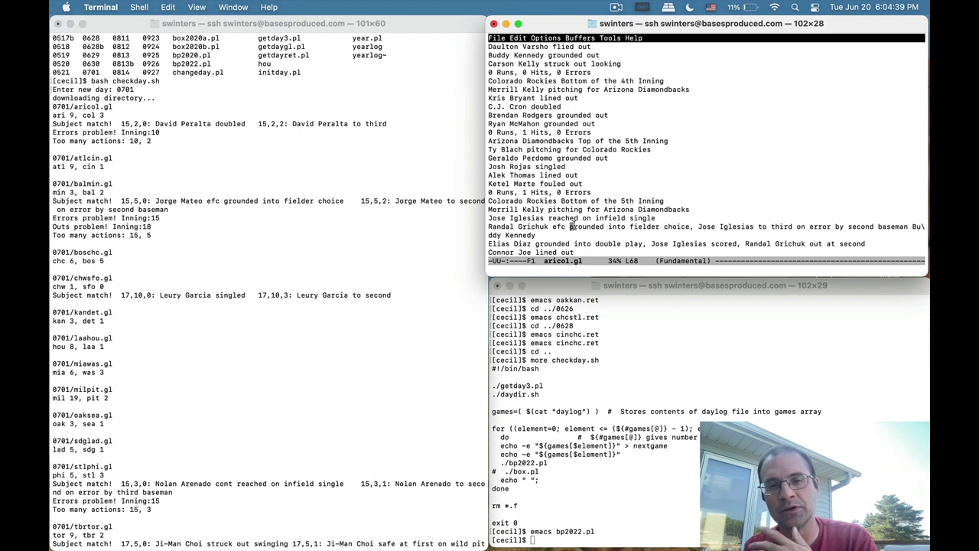
text(safe at first on)
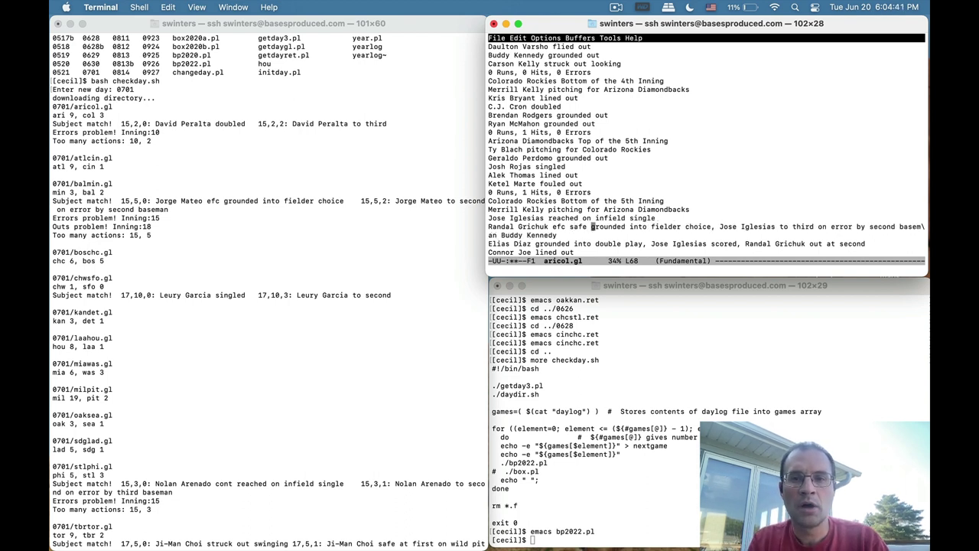
text( error by second )
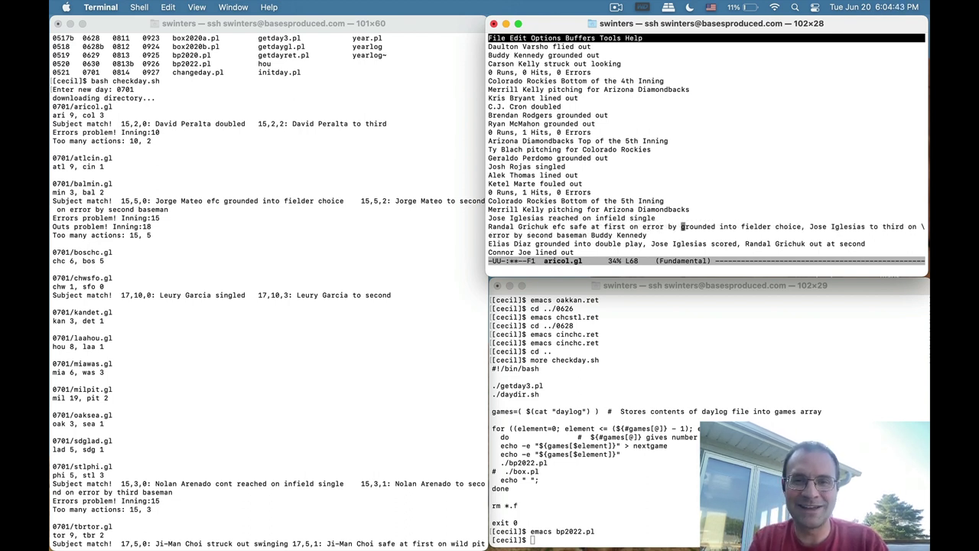
text(baseman Buddy Kenn)
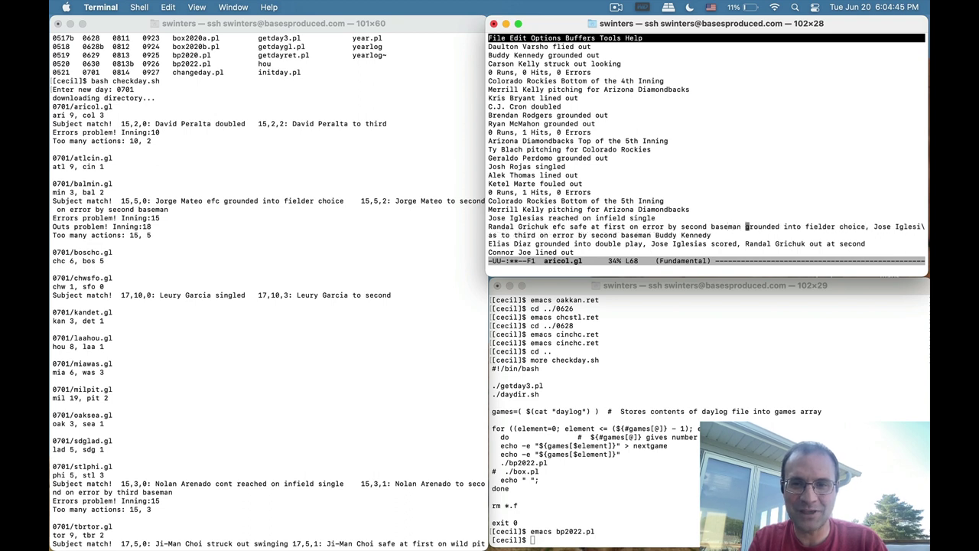
text(edy,)
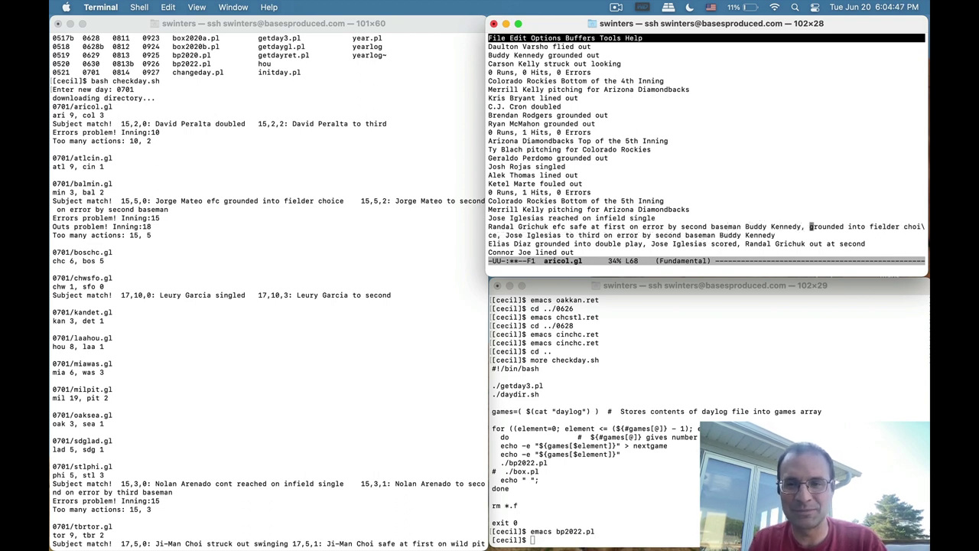
Delete "grounded into fielder choice, " from Randal Grichuk's bottom-of-the-5th play so Jose Iglesias's advance directly follows the Buddy Kennedy error.
key(Delete)
key(Delete)
key(Delete)
key(Delete)
key(Delete)
key(Delete)
key(Delete)
key(Delete)
key(Delete)
key(Delete)
key(Delete)
key(Delete)
key(Delete)
key(Delete)
key(Delete)
key(Delete)
key(Delete)
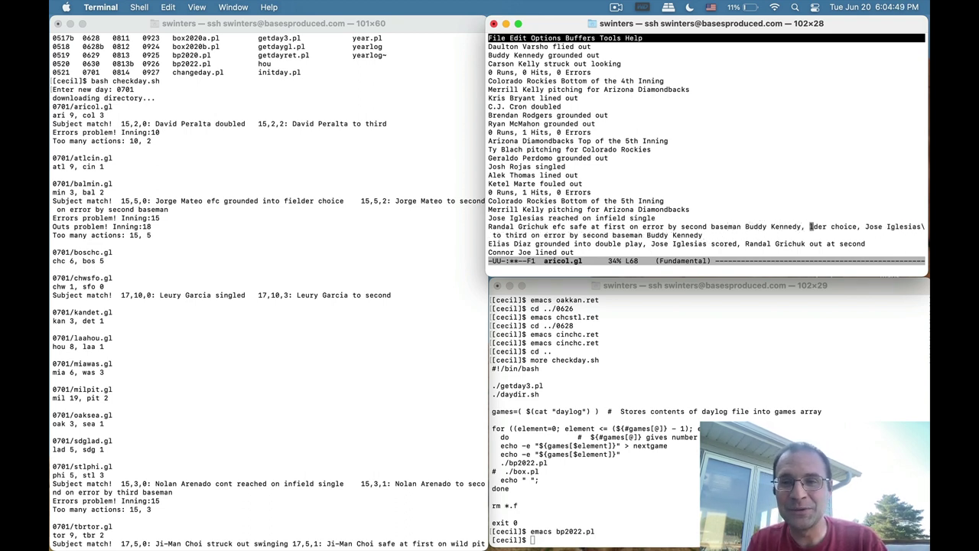
key(Delete)
key(Delete)
key(Delete)
key(Delete)
key(Delete)
key(Delete)
key(Delete)
key(Delete)
key(Delete)
key(Delete)
key(Delete)
key(Delete)
key(Delete)
key(Up)
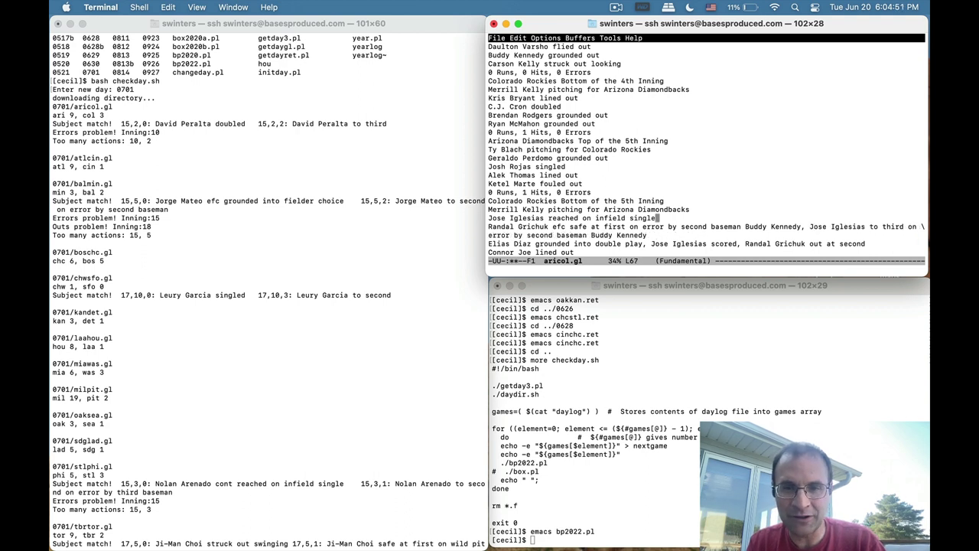
Remove "on error by second baseman Buddy Kennedy" after "Jose Iglesias to third" in Randal Grichuk's play.
key(Down)
key(Left)
key(Left)
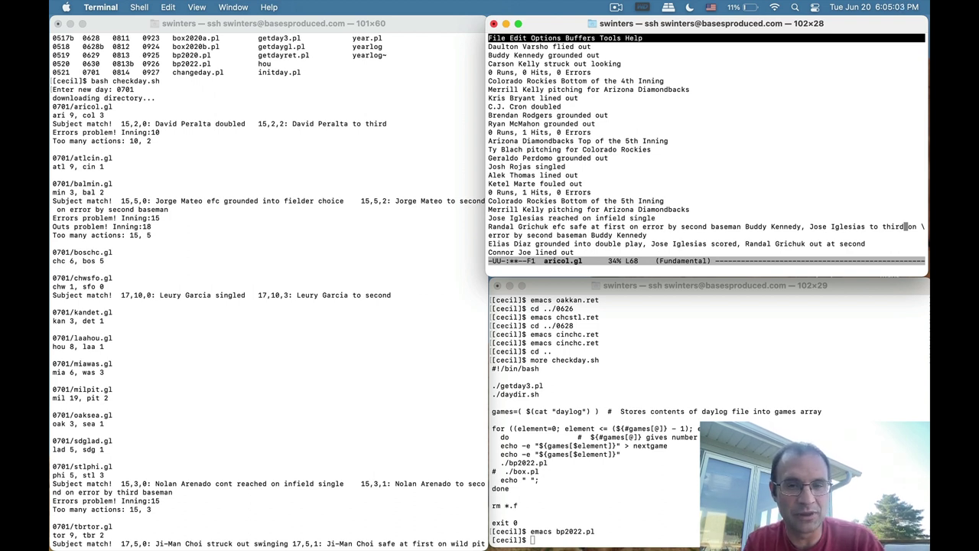
key(ctrl+k)
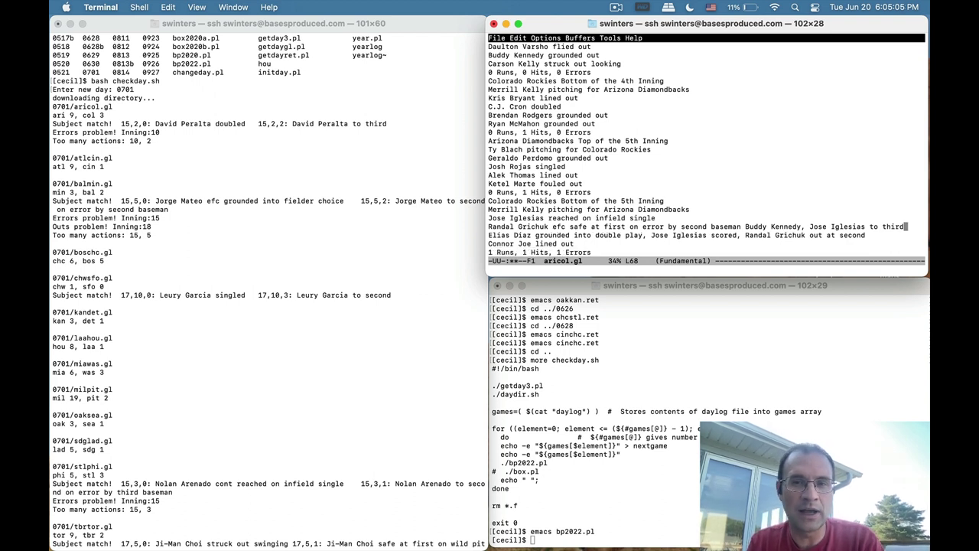
Examine the wording of Randal Grichuk's edited play, focusing on the "efc" marker before "safe at first".
key(ctrl+f)
key(ctrl+p)
key(ctrl+f)
key(ctrl+f)
key(ctrl+f)
key(ctrl+f)
key(ctrl+f)
key(ctrl+f)
key(ctrl+f)
key(ctrl+f)
key(ctrl+f)
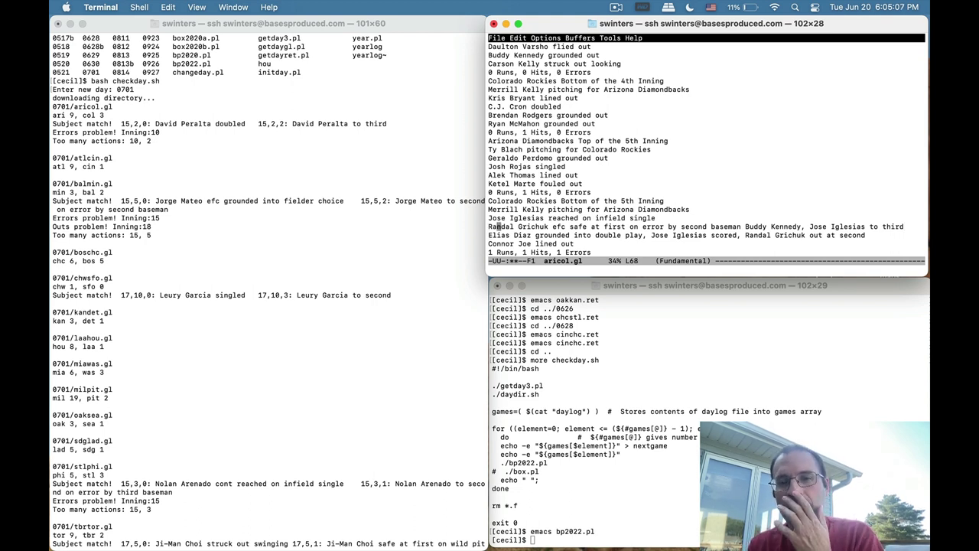
key(ctrl+f)
key(ctrl+f)
key(ctrl+f)
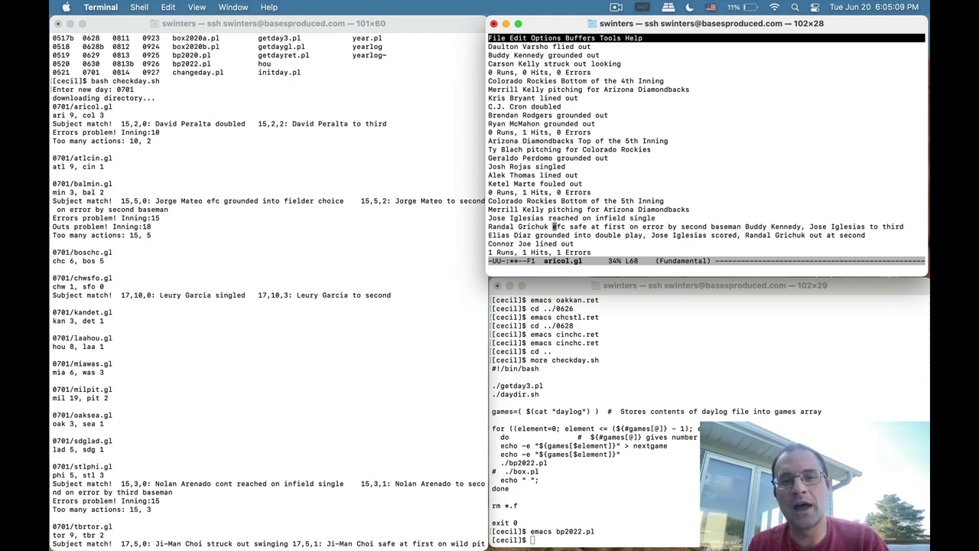
key(ctrl+f)
key(ctrl+f)
key(ctrl+f)
key(ctrl+f)
key(ctrl+f)
key(ctrl+f)
key(ctrl+b)
key(ctrl+b)
key(ctrl+b)
key(ctrl+b)
key(ctrl+b)
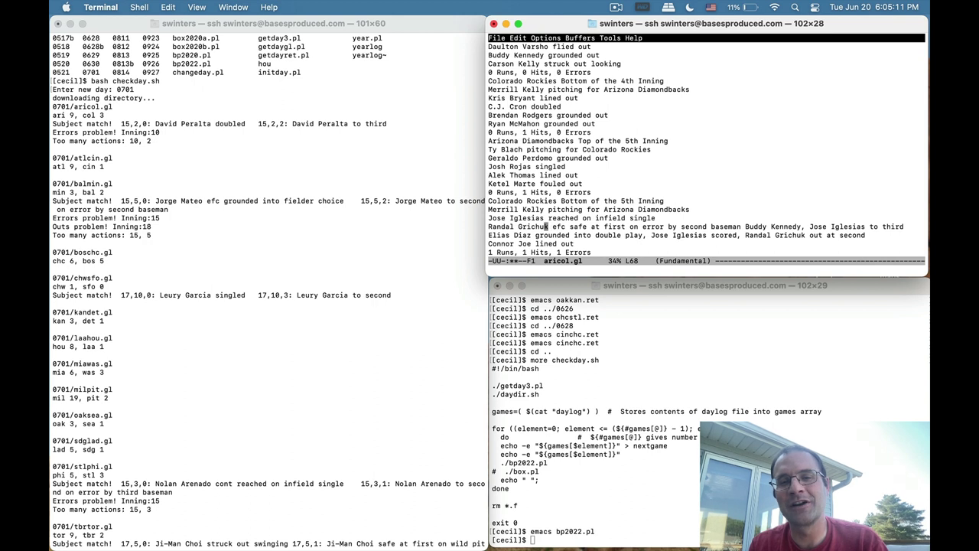
key(ctrl+f)
key(ctrl+f)
key(ctrl+f)
key(ctrl+b)
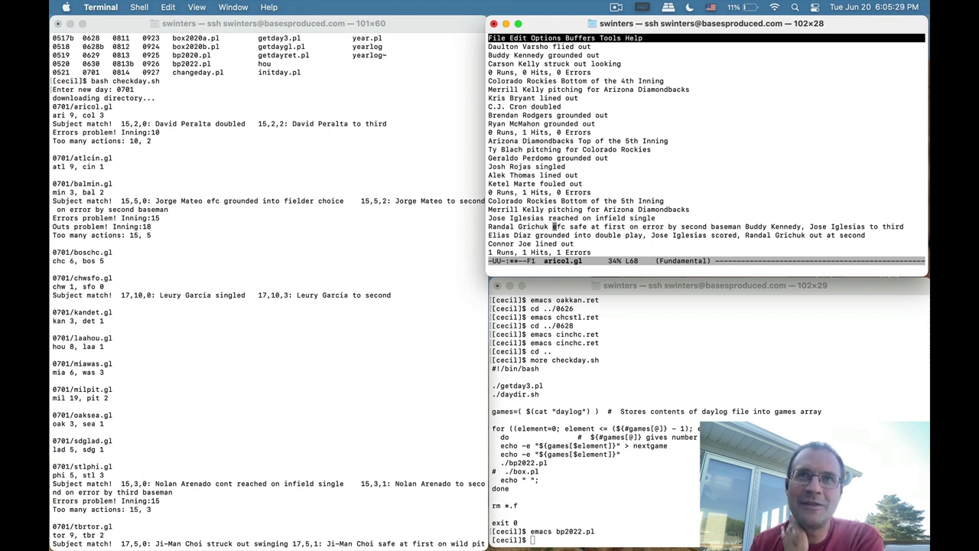
Review the plays around the bottom of the 5th inning, from the preceding half-inning down to Elias Diaz's double play.
key(Up)
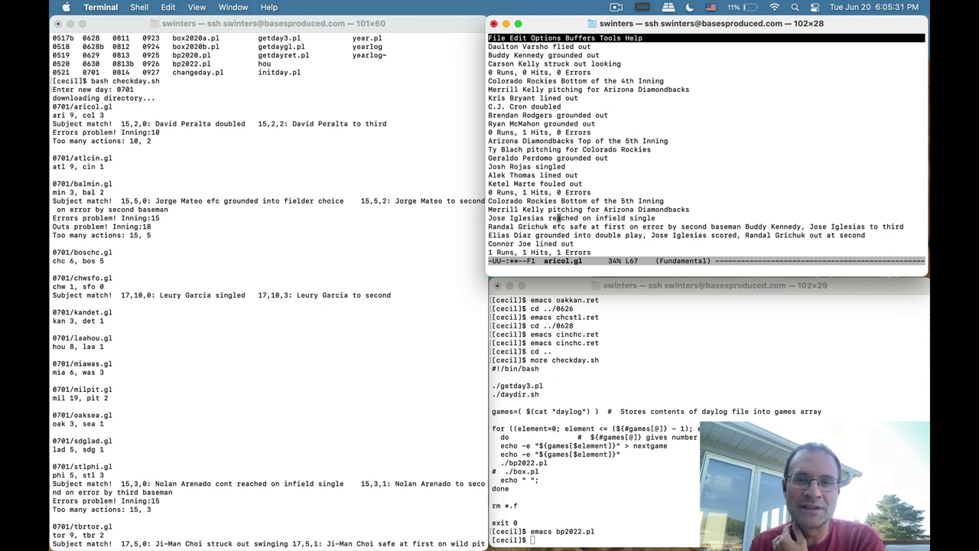
key(Right)
key(Up)
key(Up)
key(Up)
key(Up)
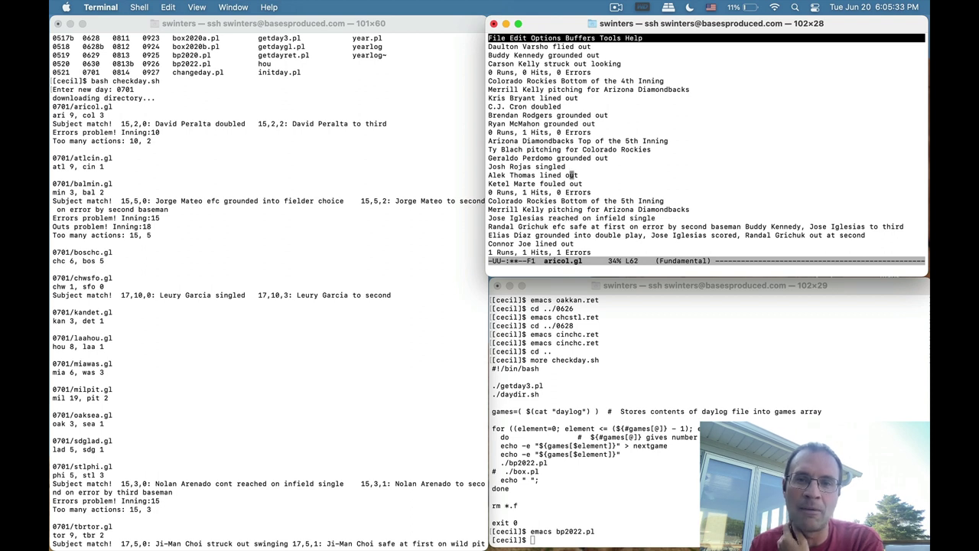
key(Right)
key(Right)
key(Up)
key(Up)
key(ctrl+a)
key(Down)
key(Down)
key(Down)
key(Down)
key(Down)
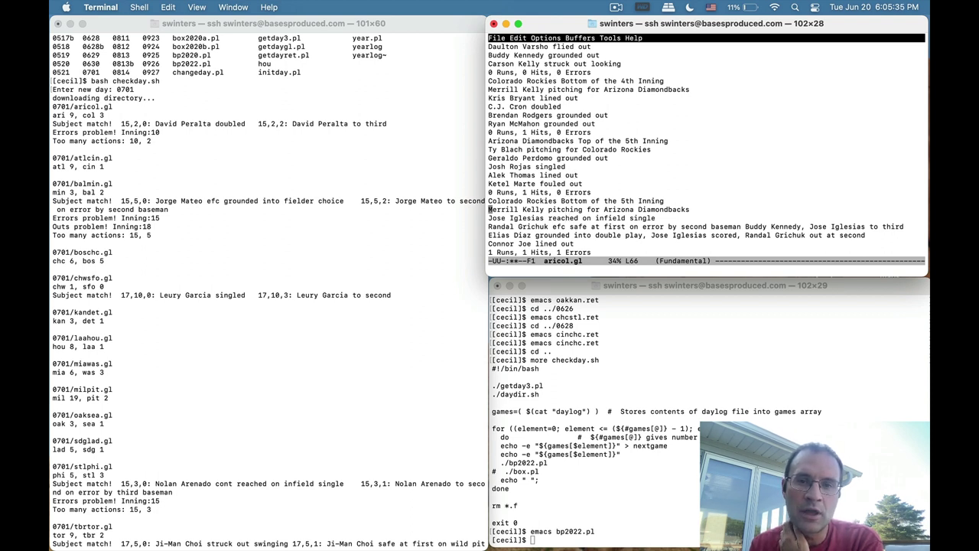
key(Down)
key(Down)
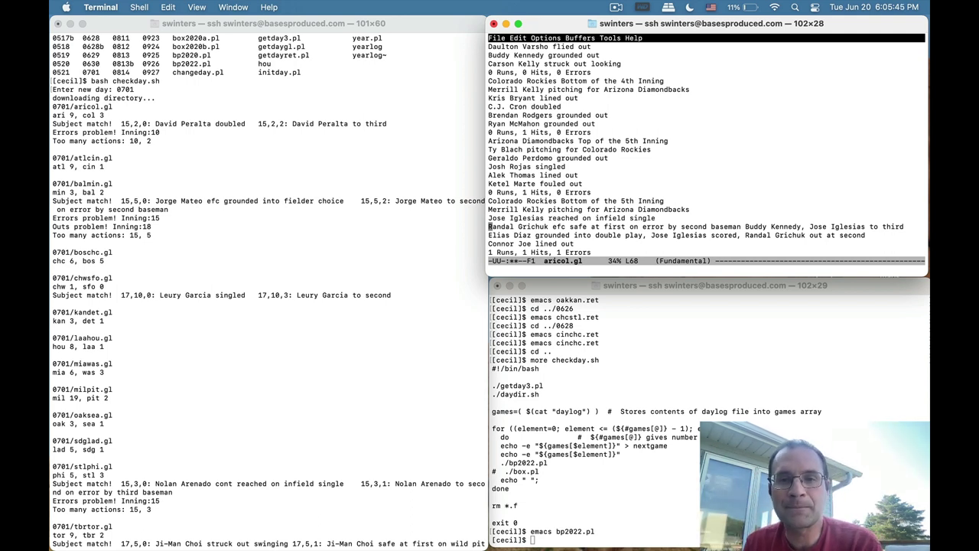
click(490, 235)
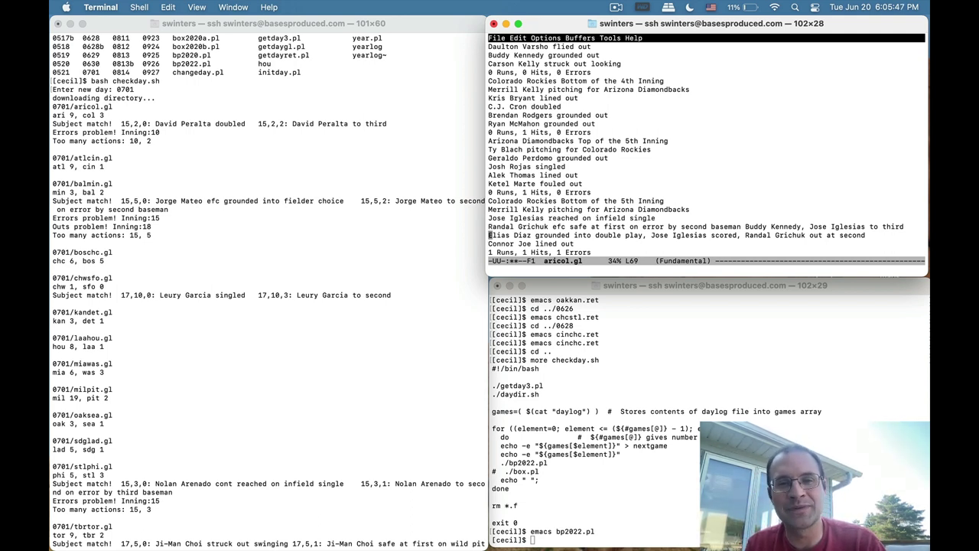
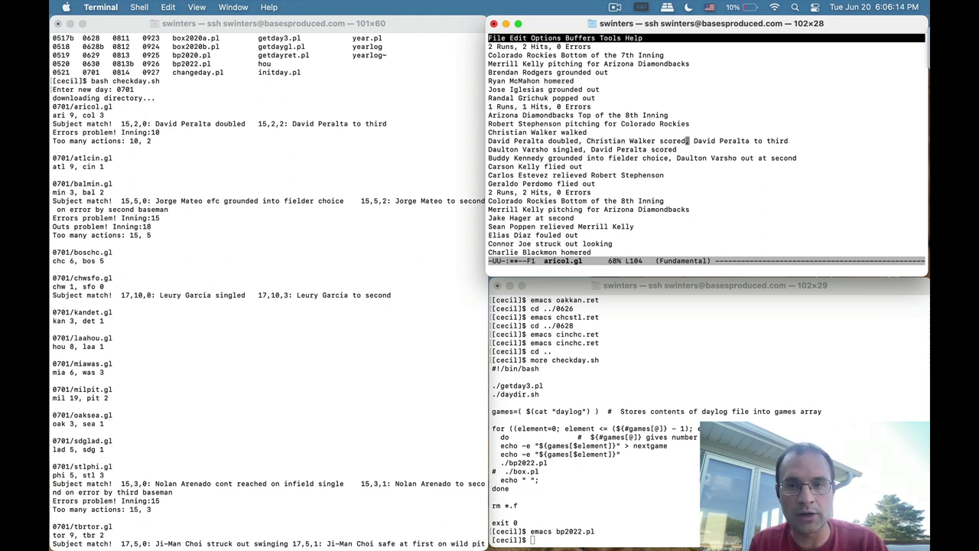
Put David Peralta's advance in the top of the 8th on its own line as "David Peralta to third advancing on throw" and save aricol.gl.
key(Return)
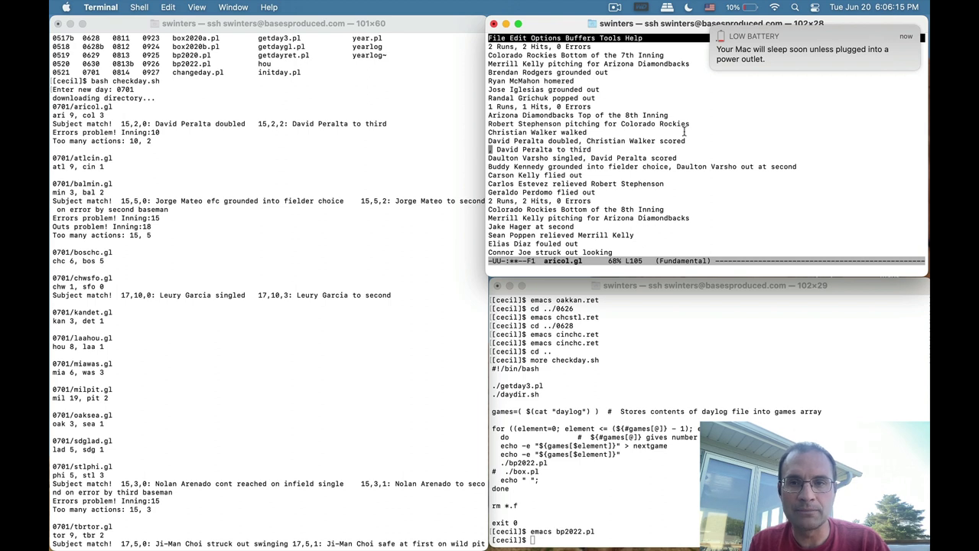
click(713, 31)
key(ctrl+d)
key(ctrl+e)
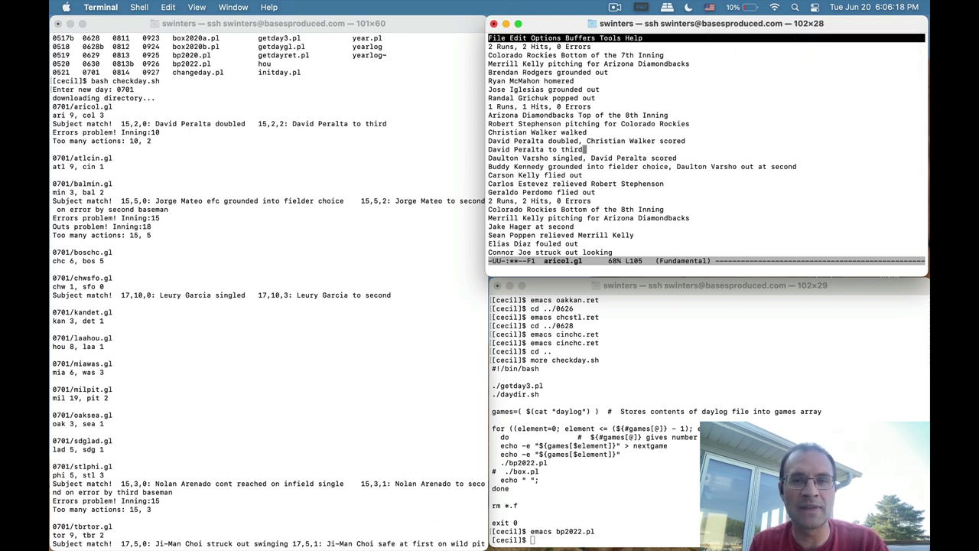
text(a)
text(dvancin)
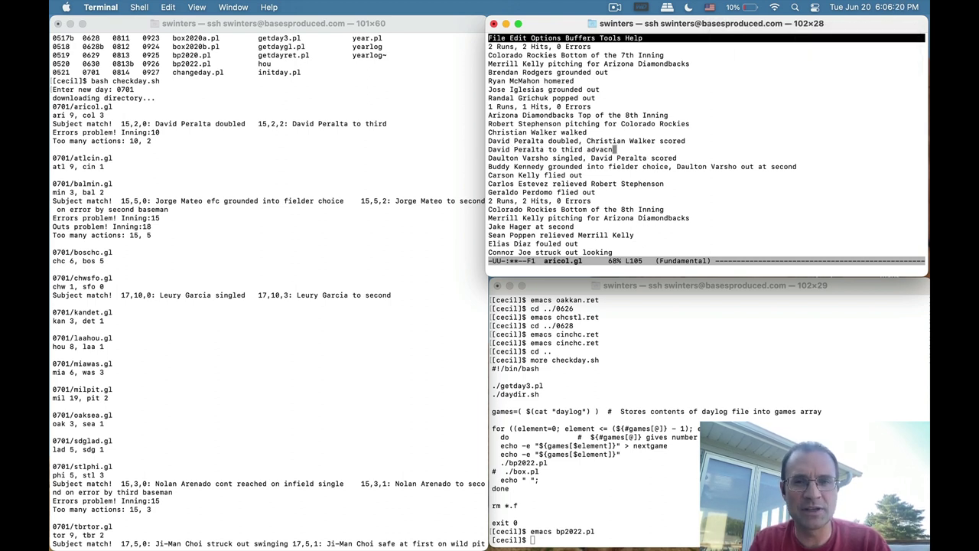
text(g on throw)
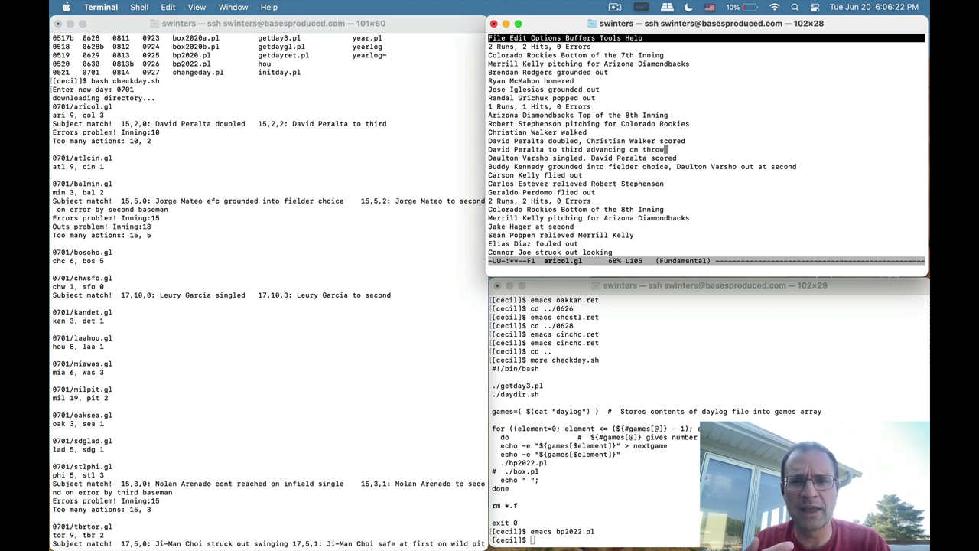
key(ctrl+x)
key(ctrl+s)
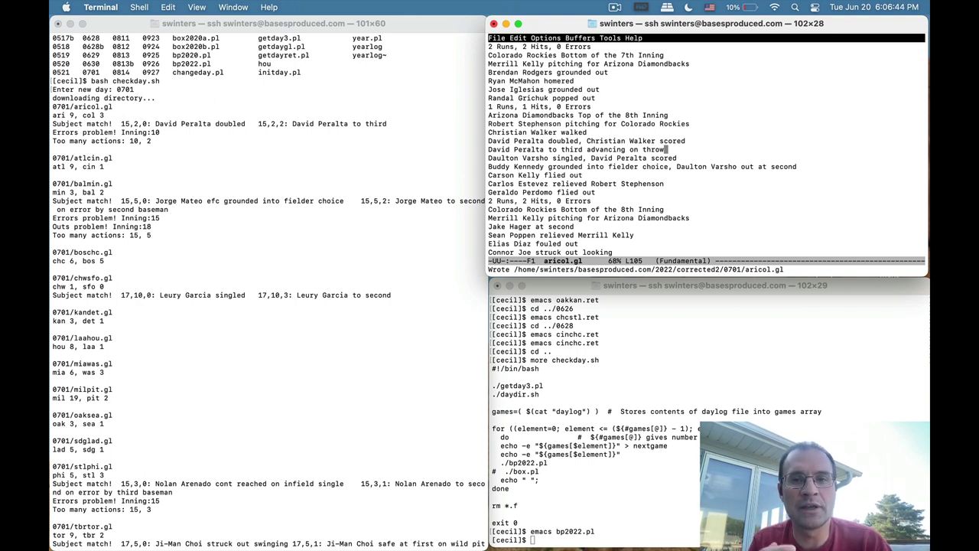
key(ctrl+a)
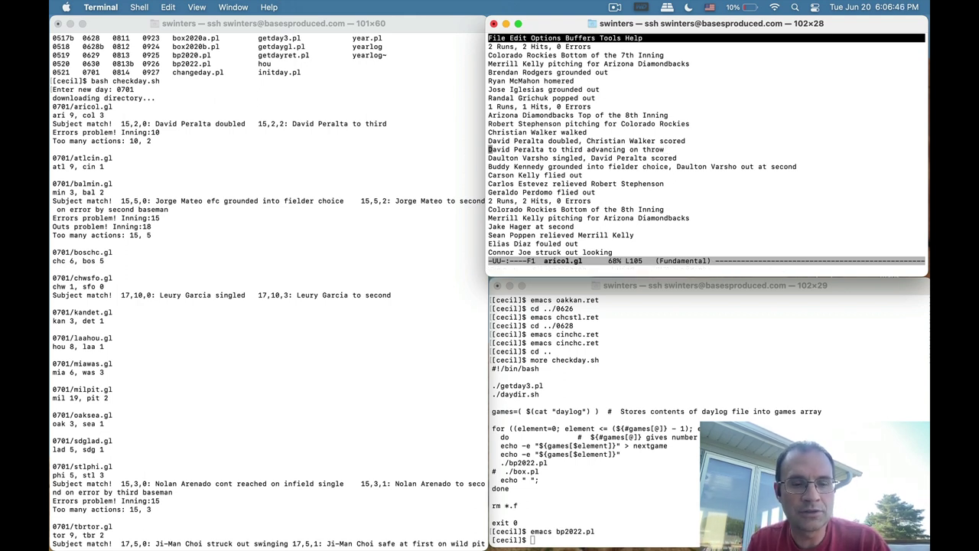
key(ctrl+x)
key(ctrl+s)
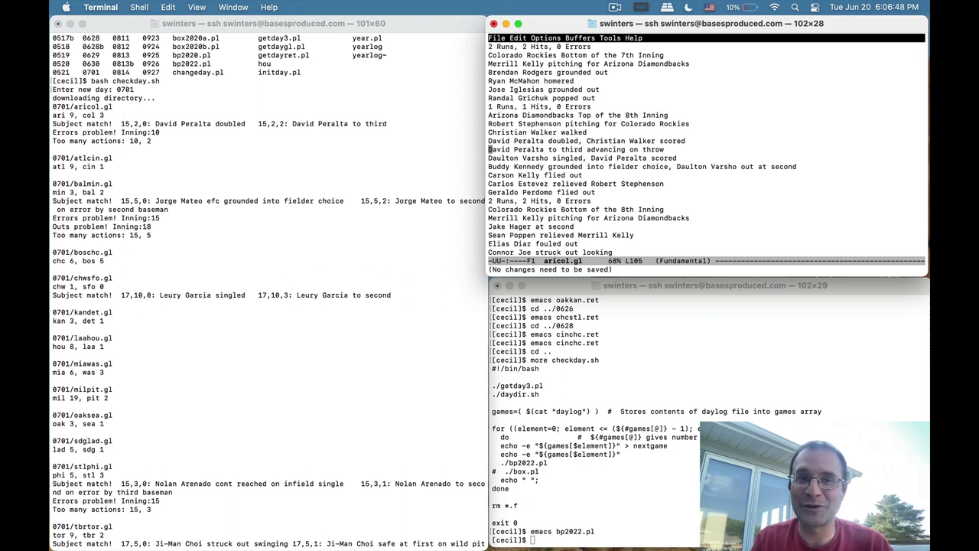
click(596, 140)
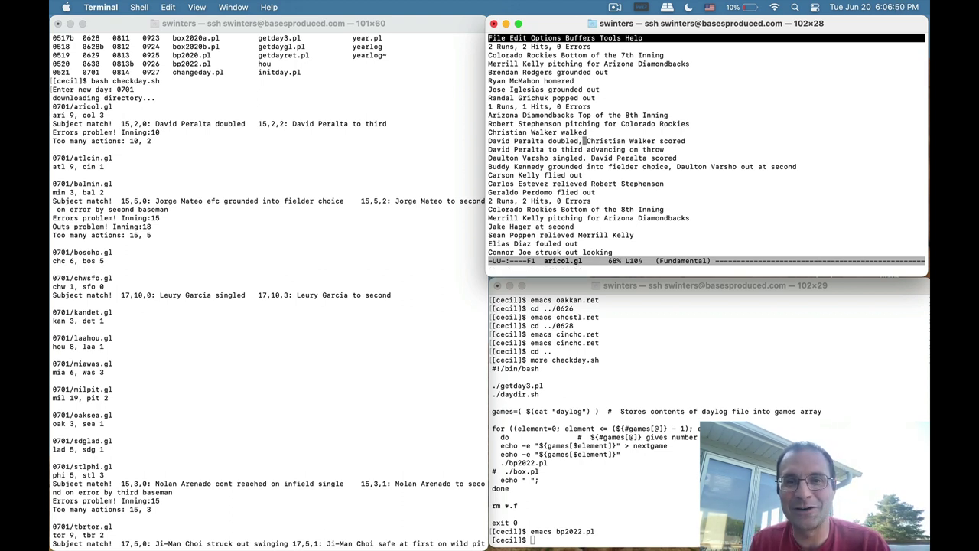
key(ctrl+n)
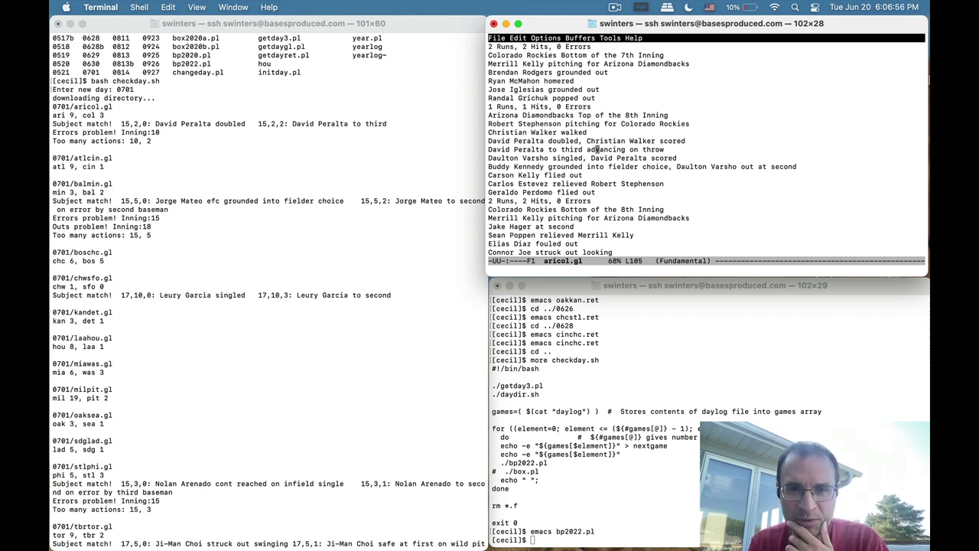
Switch to Firefox and open the Arizona Diamondbacks–Colorado Rockies box score from the July 1, 2022 list.
click(921, 73)
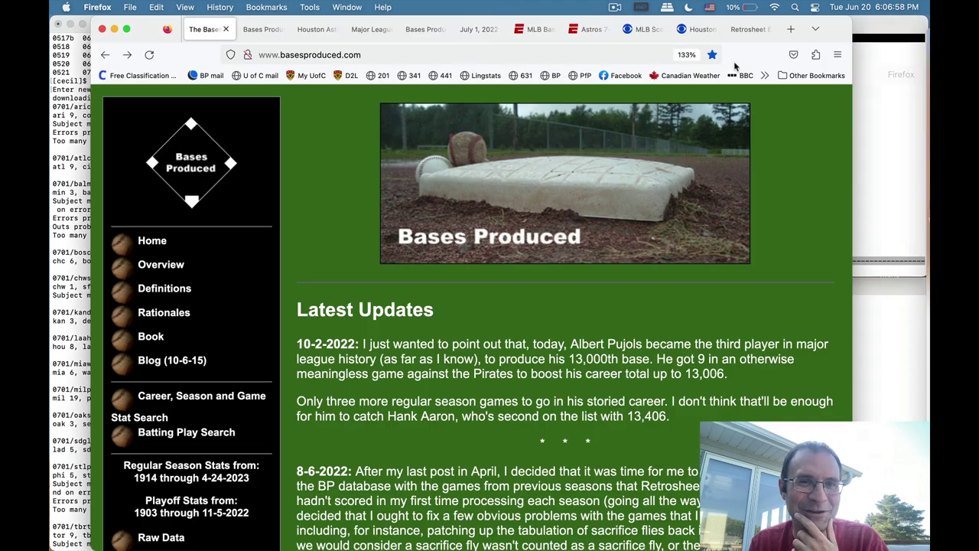
click(315, 30)
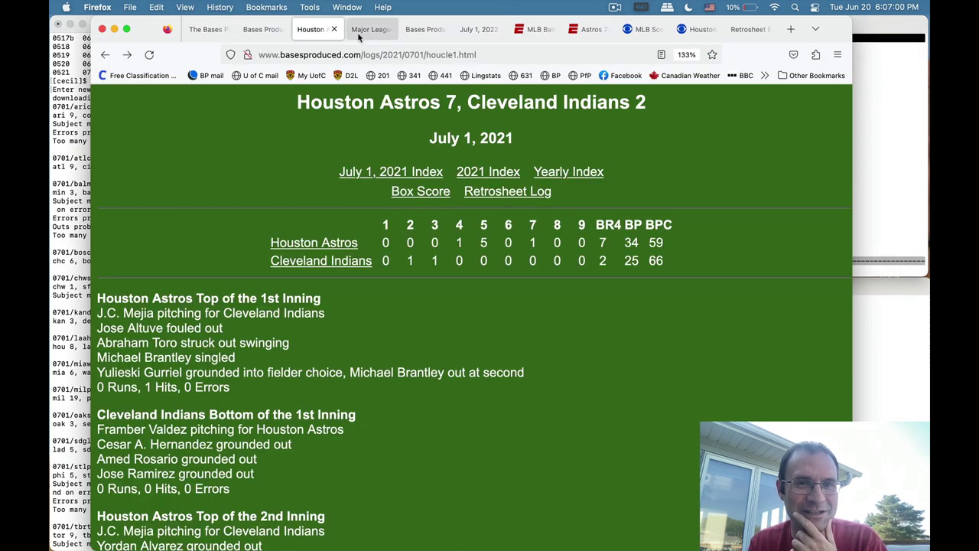
click(424, 30)
click(477, 31)
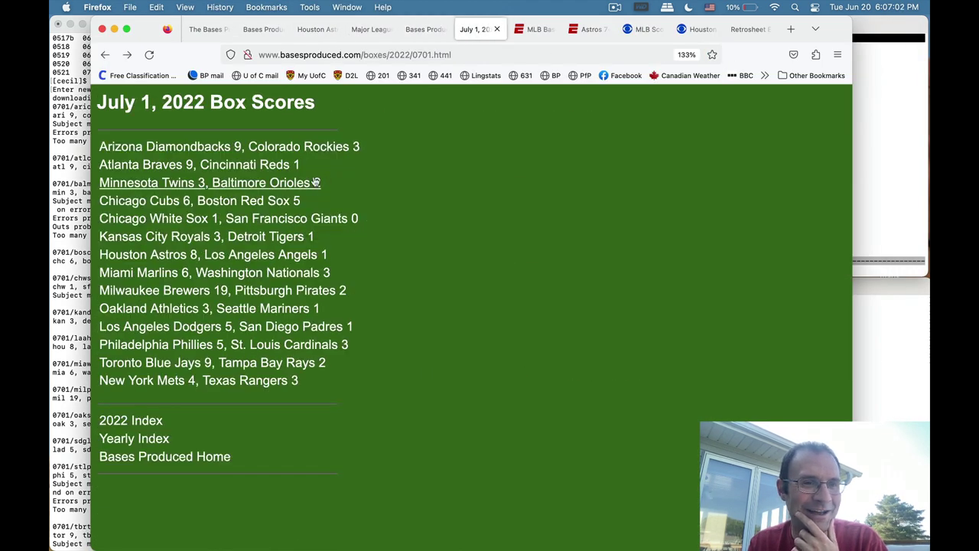
click(280, 147)
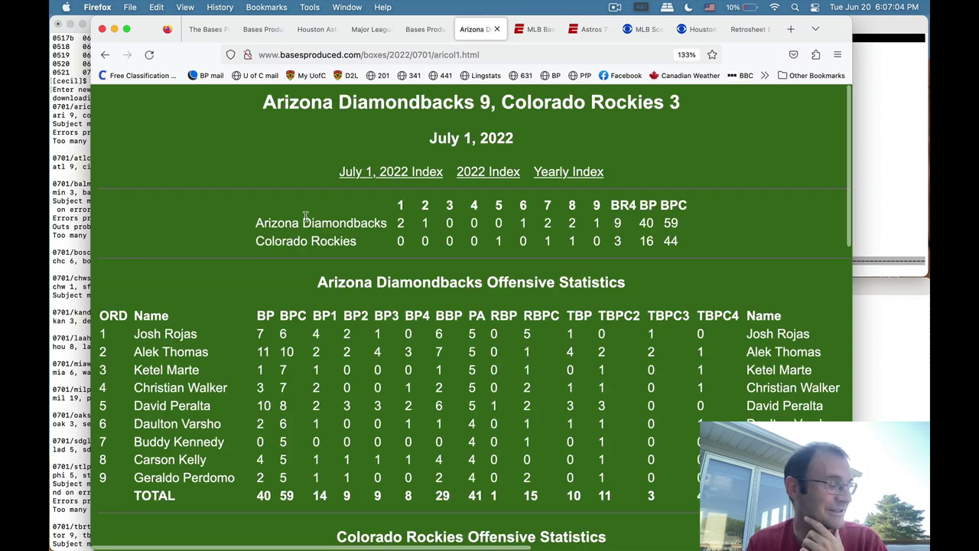
Examine David Peralta's BP, BPC, TBP and BBP figures in the Arizona Diamondbacks offensive statistics.
scroll(351, 300, down, 2)
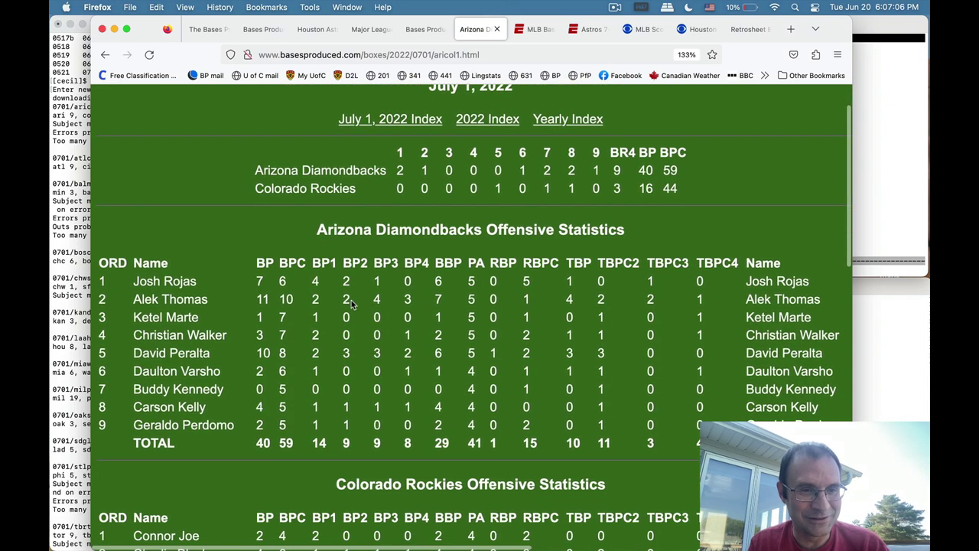
scroll(352, 300, up, 2)
scroll(351, 300, down, 2)
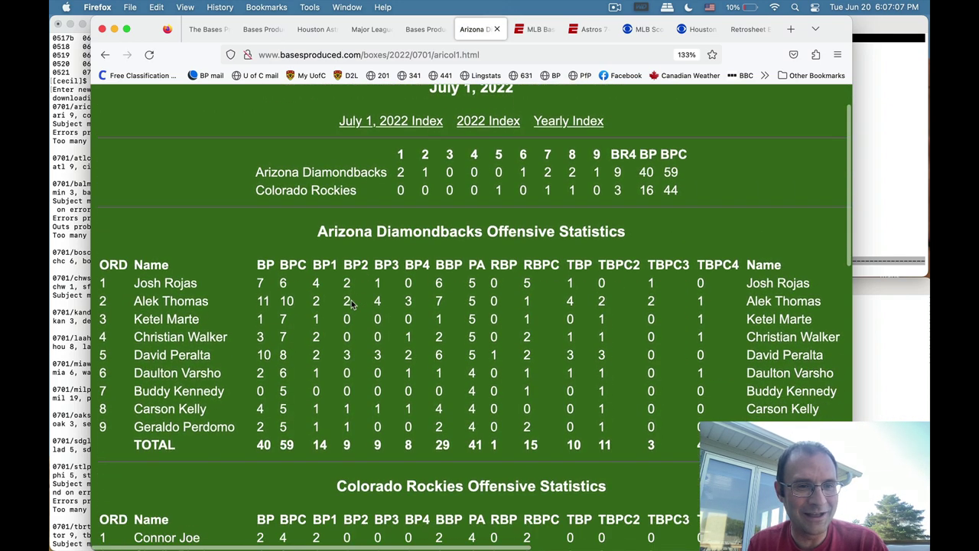
drag(257, 357, 290, 355)
click(323, 361)
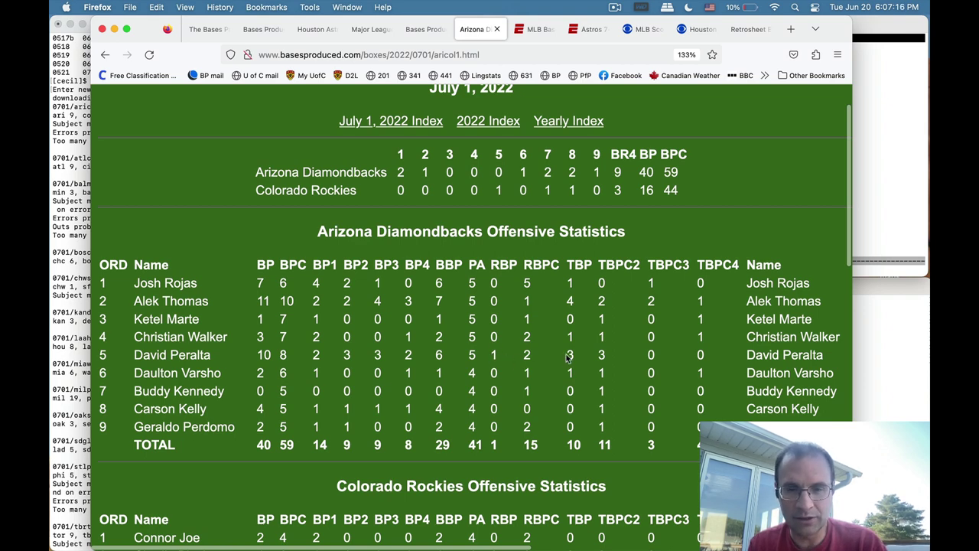
double_click(570, 355)
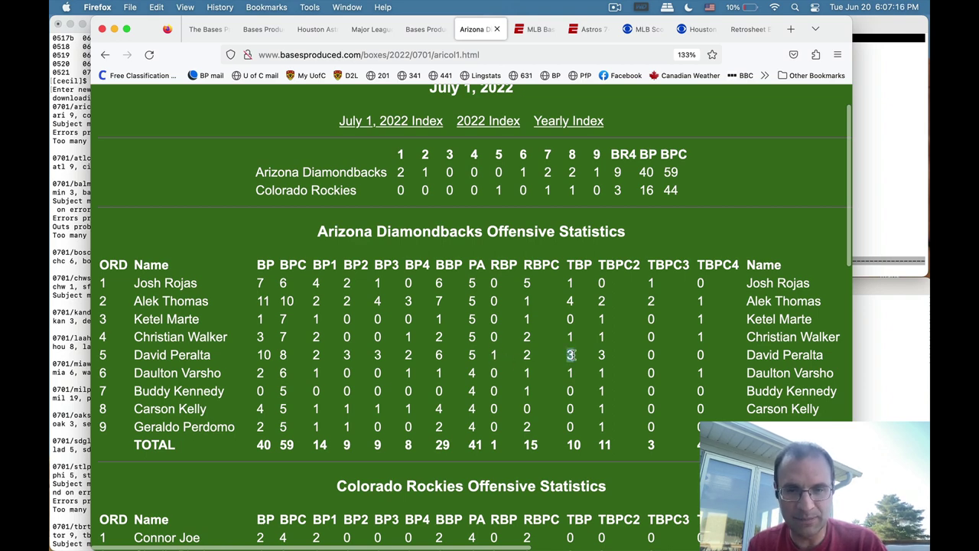
click(453, 359)
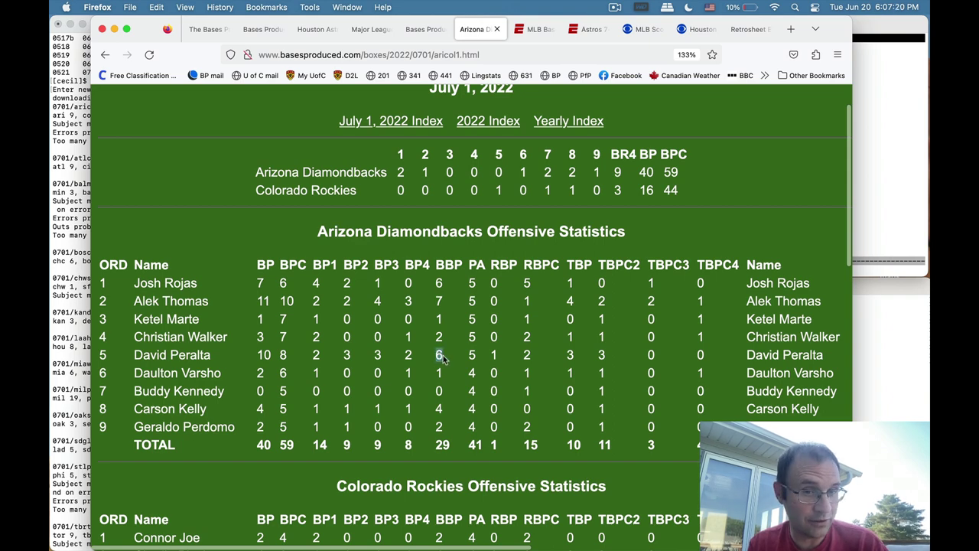
scroll(452, 356, up, 1)
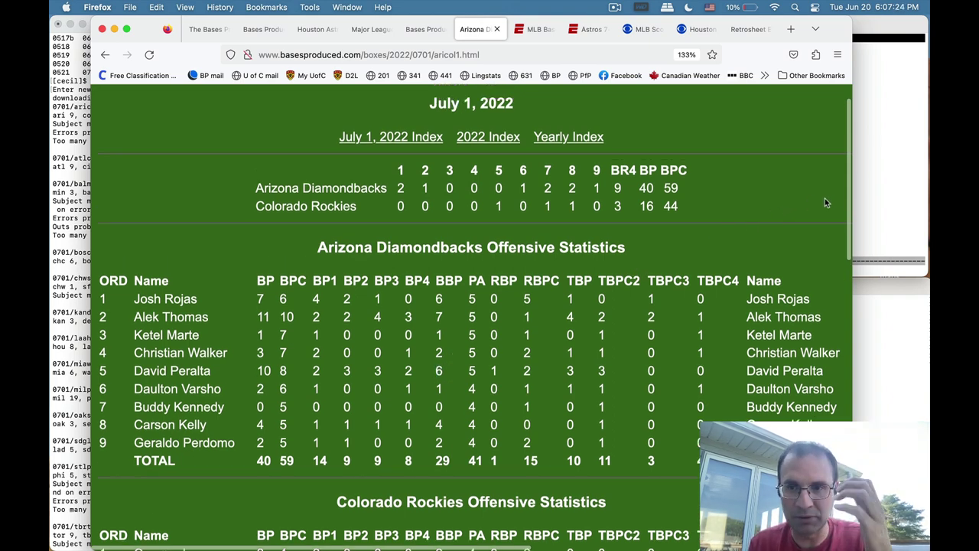
Switch to Terminal, close aricol.gl and use grep to list its numbered lines that mention Peralta.
click(866, 199)
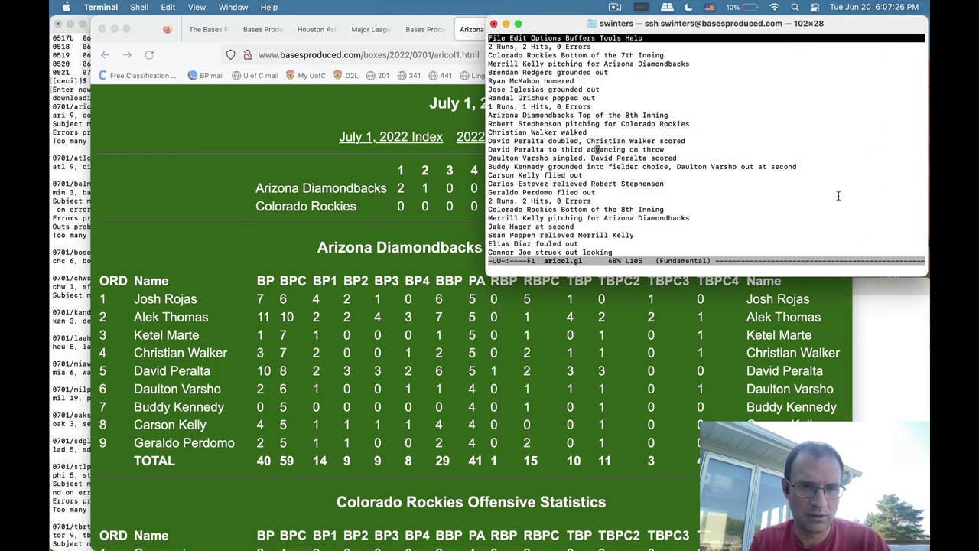
key(ctrl+x)
key(ctrl+c)
text(grep -)
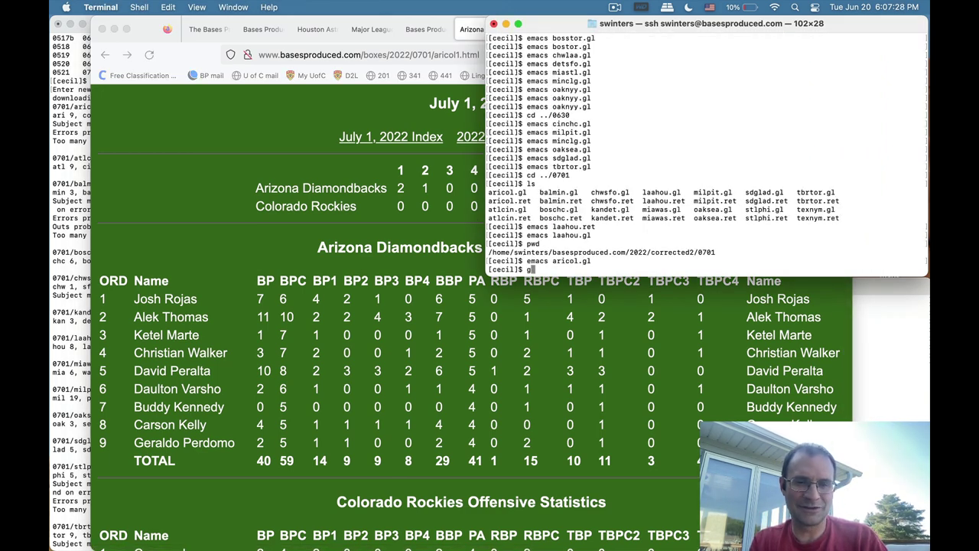
text(n Peralt)
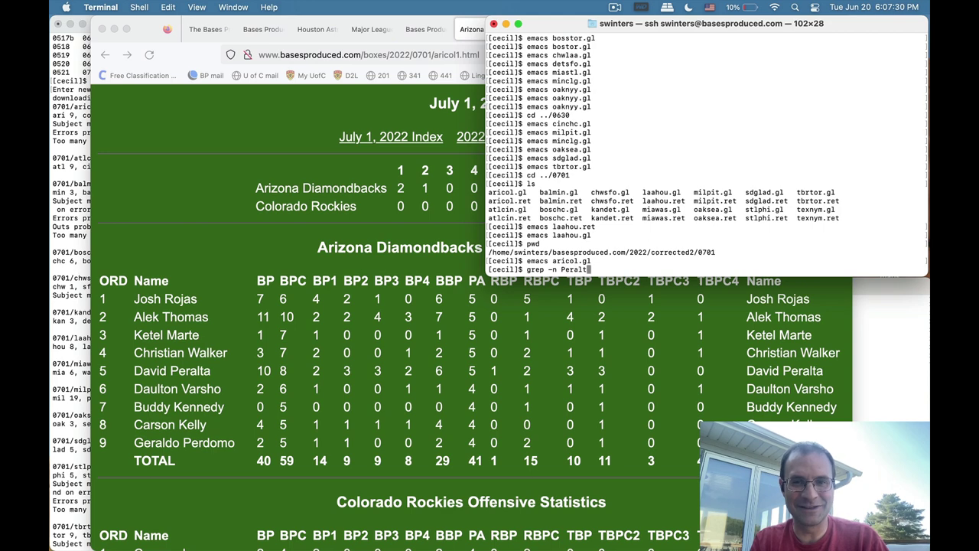
text(a aricol.gl)
key(Return)
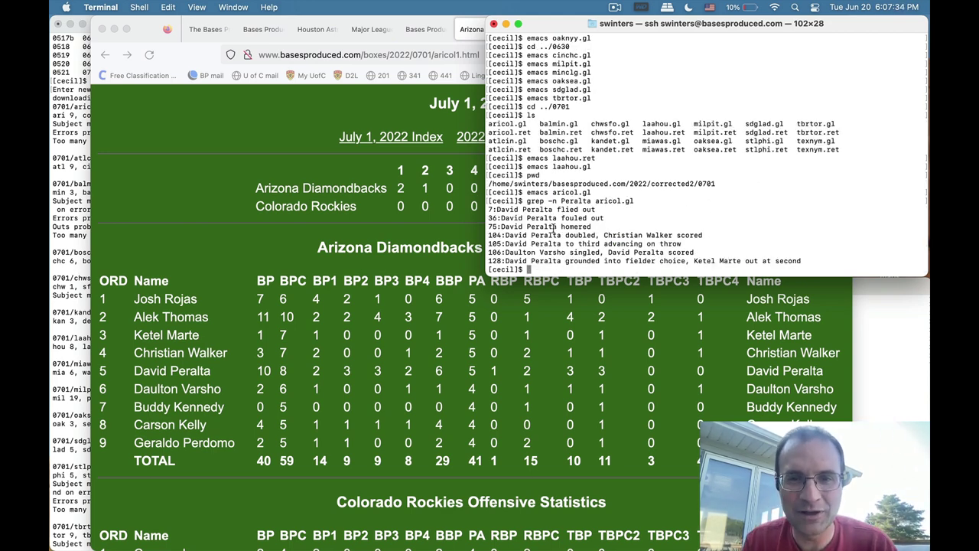
drag(564, 226, 594, 227)
click(614, 228)
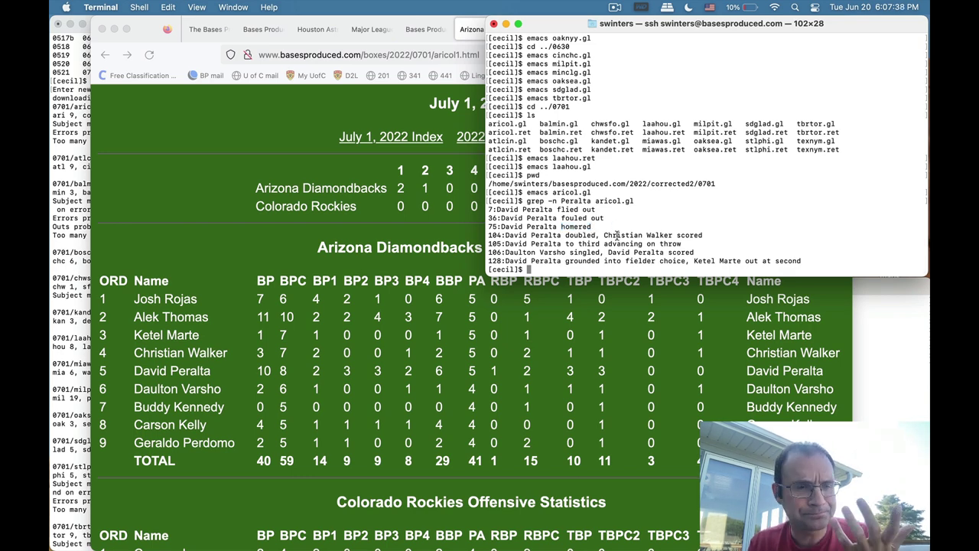
Check the balmin.gl problems in the checkday.sh output and open balmin.gl in Emacs at its late innings.
click(82, 256)
scroll(147, 241, down, 3)
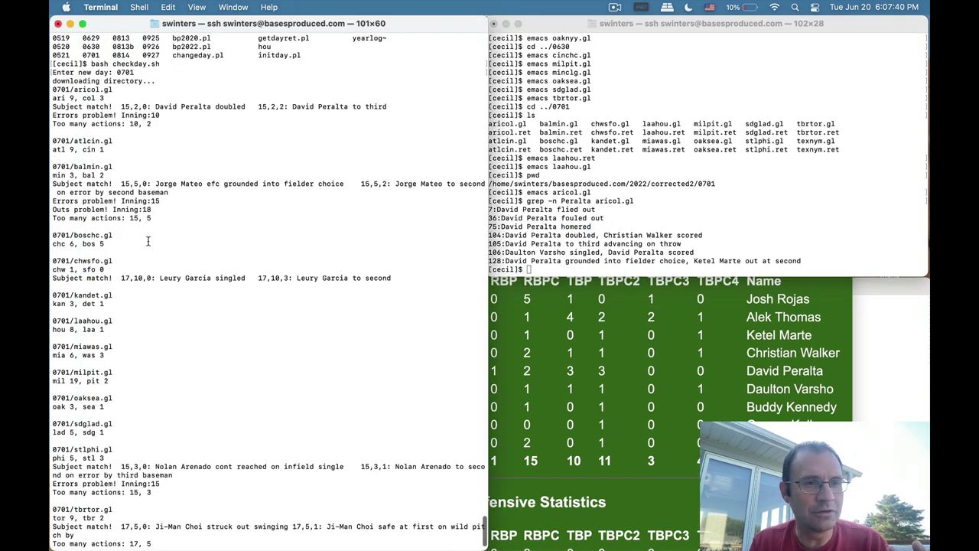
click(600, 206)
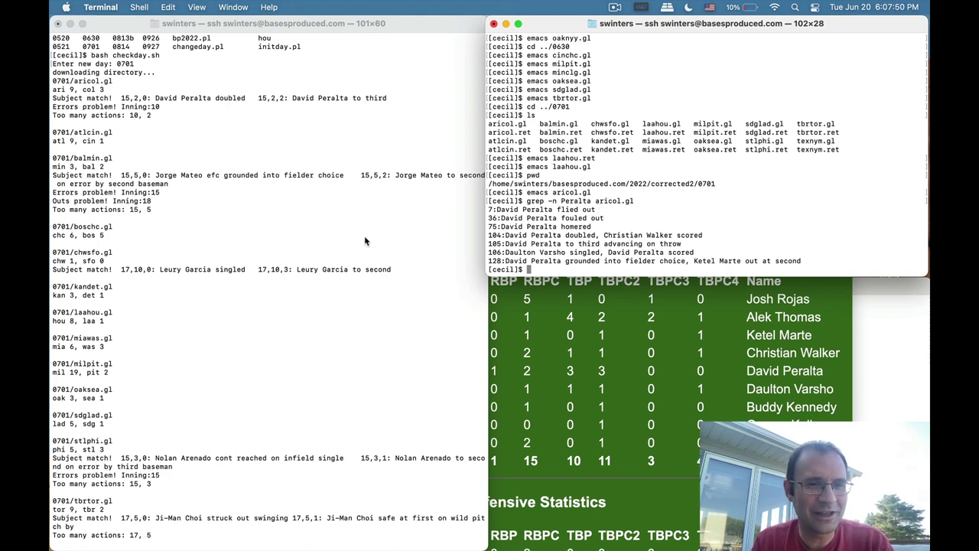
text(emacs balmin.gl)
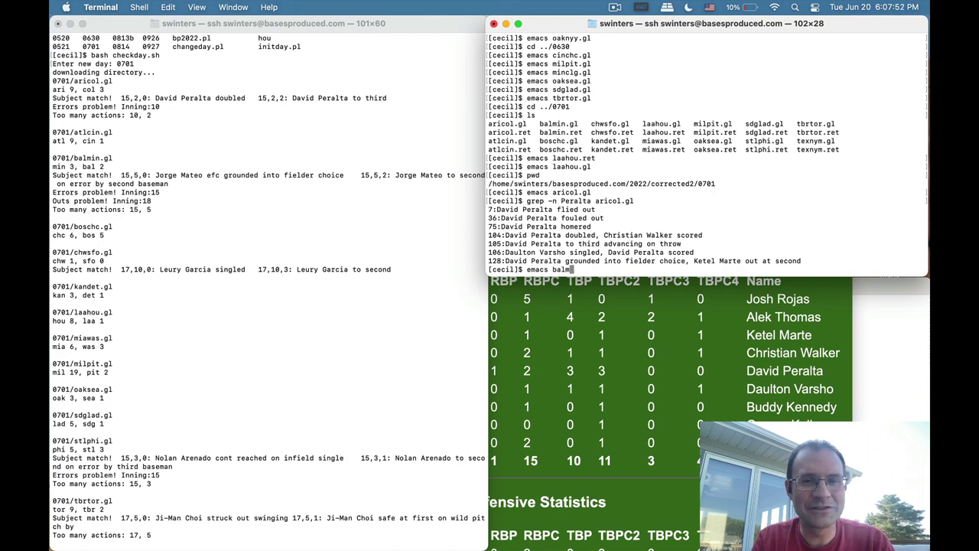
key(Return)
key(ctrl+v)
key(ctrl+v)
key(ctrl+v)
key(ctrl+v)
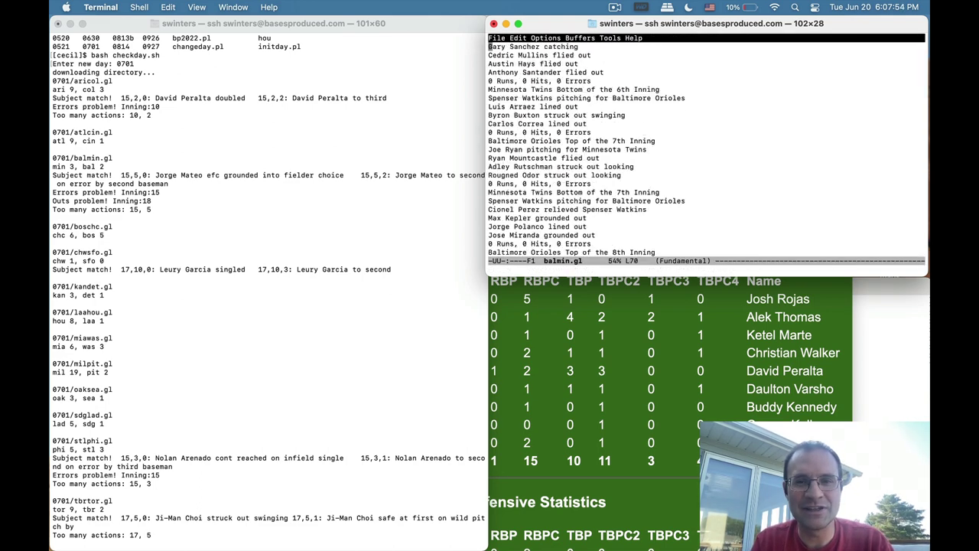
In the top of the 8th, insert "safe at first on error by second baseman Jorge Polanco," after "Jorge Mateo efc".
key(Down)
key(Down)
key(Down)
key(Down)
key(Down)
key(Down)
key(Down)
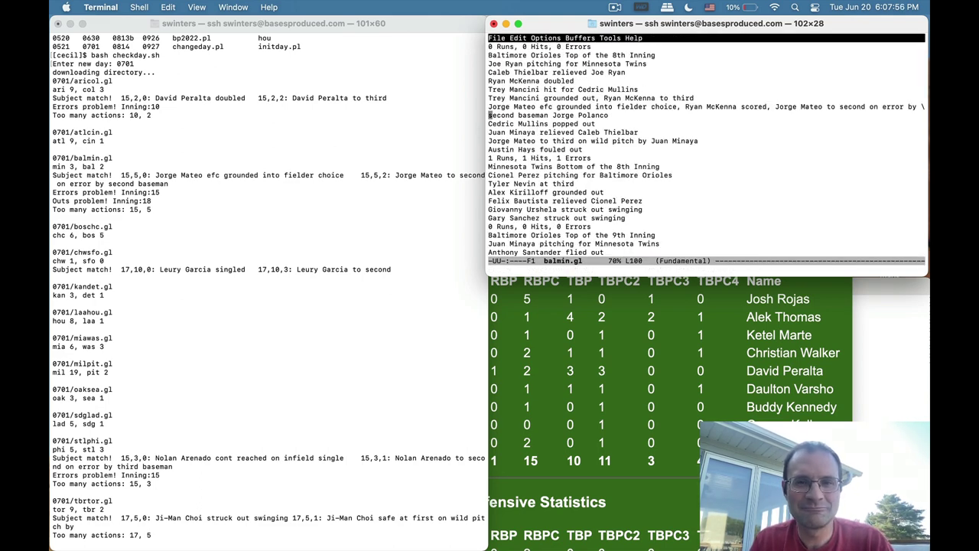
key(Right)
key(Right)
key(Right)
key(Right)
key(Right)
key(Right)
key(Right)
key(Right)
key(Right)
key(Right)
key(Right)
key(Right)
key(Right)
key(Right)
key(Right)
key(Right)
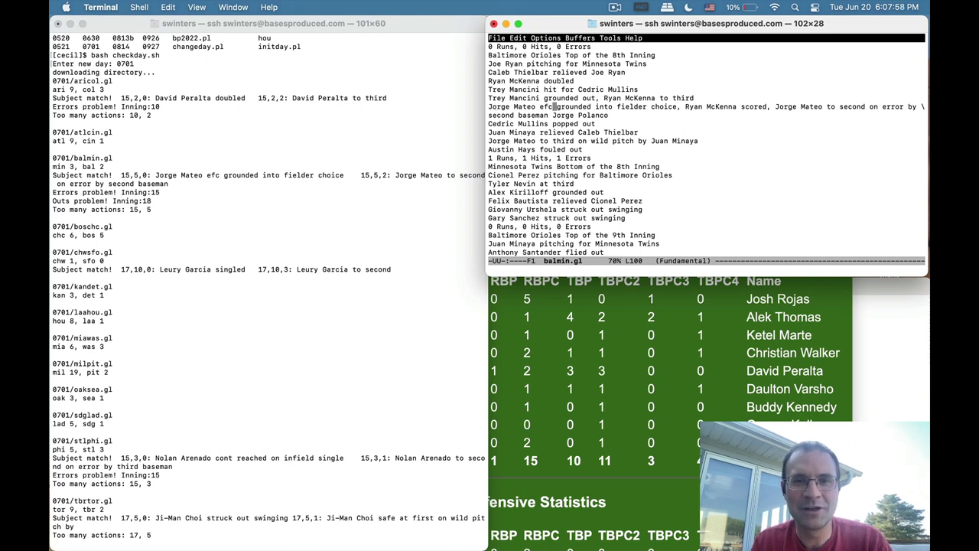
text(safe )
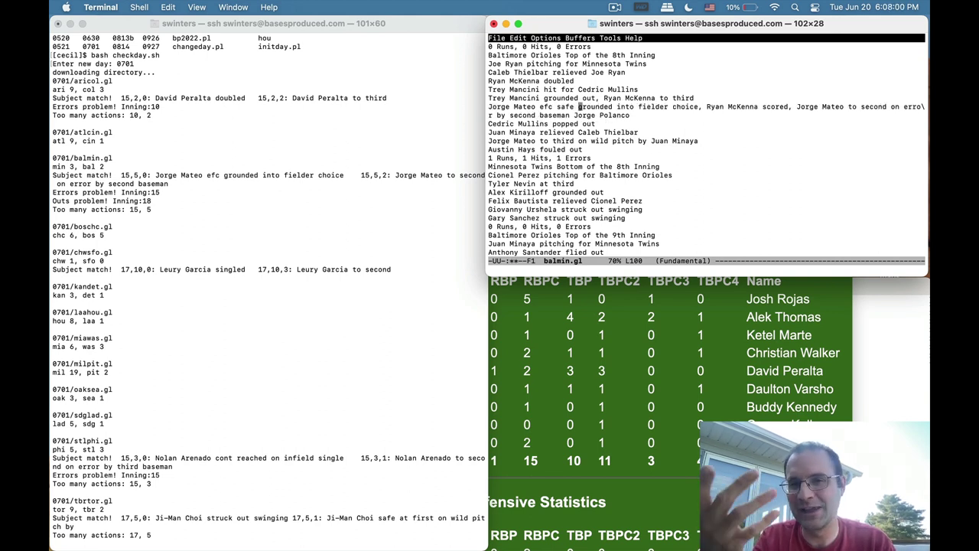
text(at first on error by)
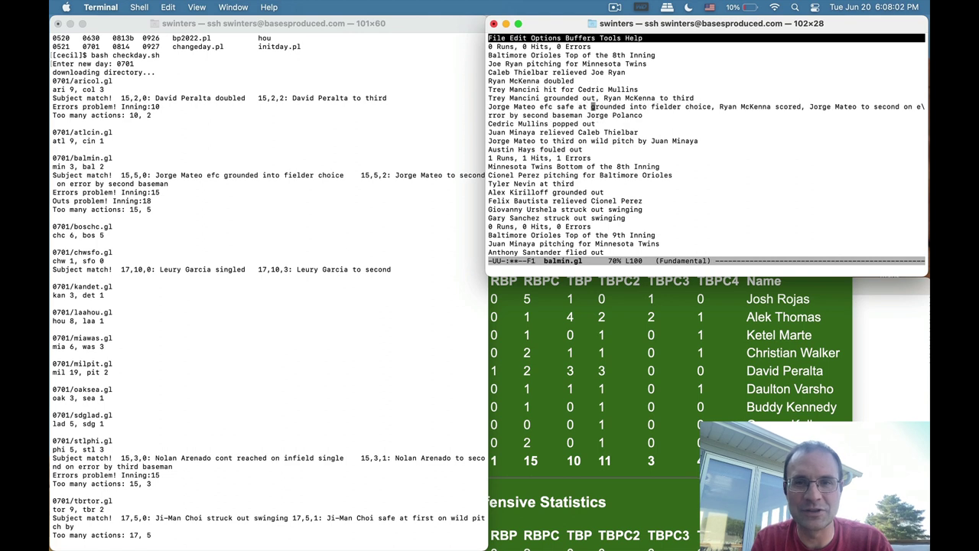
text( second baseman Jorge Polanco)
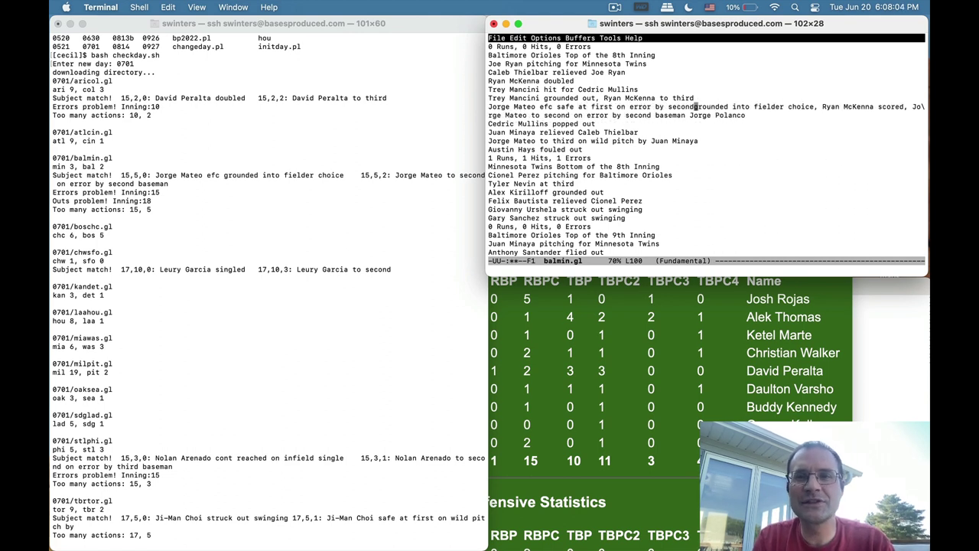
text(,)
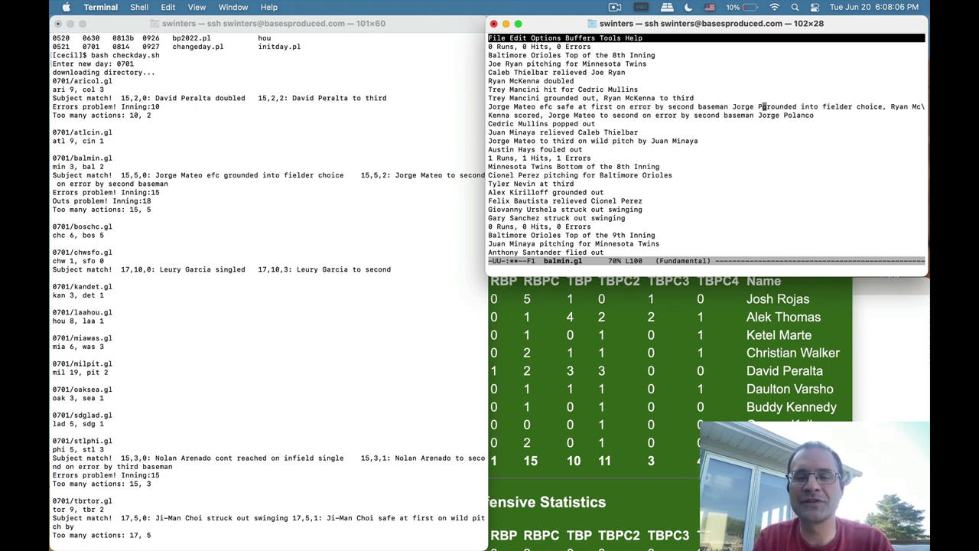
Delete "grounded into fielder choice," from Jorge Mateo's play, ahead of "Ryan McKenna scored".
key(Delete)
key(Delete)
key(Delete)
key(Delete)
key(Delete)
key(Delete)
key(Delete)
key(Delete)
key(Delete)
key(Delete)
key(Delete)
key(Delete)
key(Delete)
key(Delete)
key(Delete)
key(Delete)
key(Delete)
key(Delete)
key(Delete)
key(Delete)
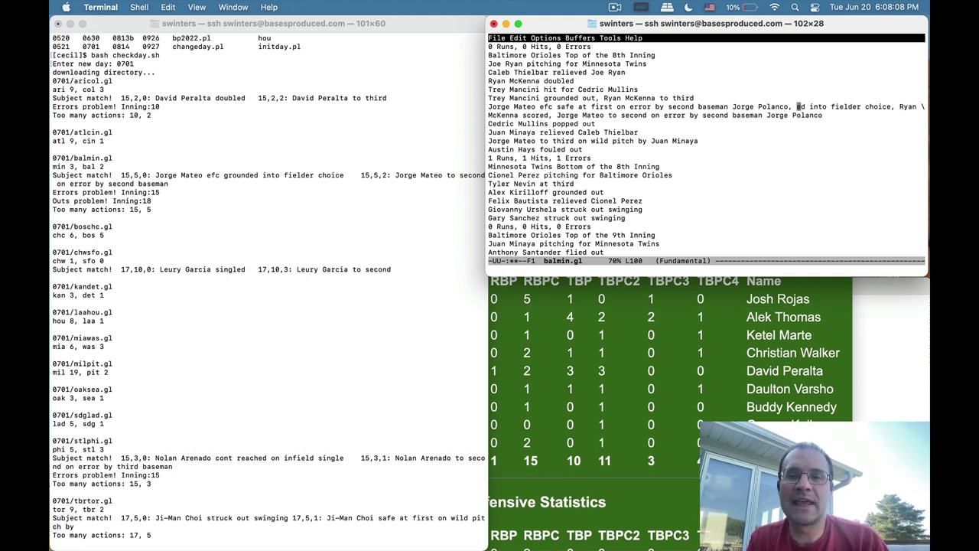
key(Delete)
key(Delete)
key(Delete)
key(Delete)
key(Delete)
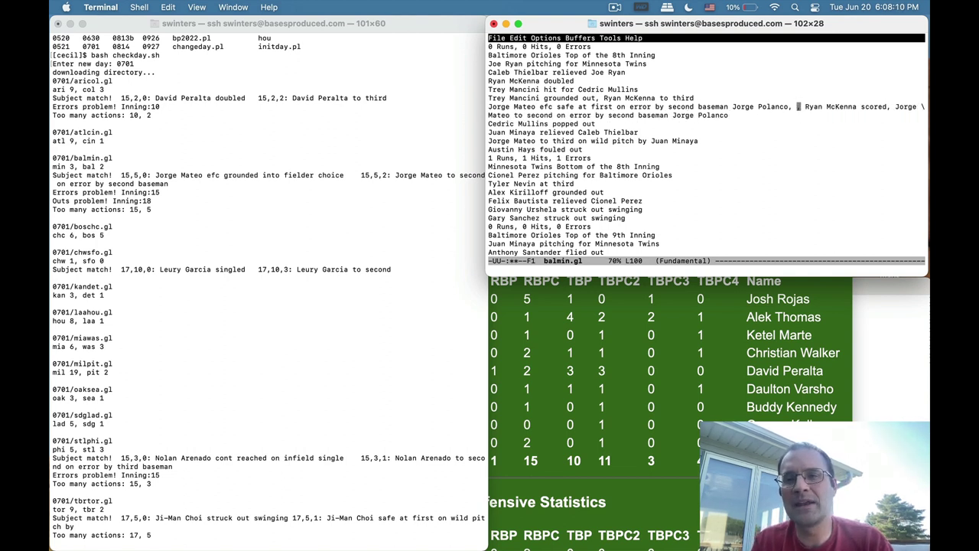
Remove the error wording after "Jorge Mateo to second" at the end of the play and save balmin.gl.
key(Up)
key(Down)
key(Right)
key(Right)
key(Right)
key(Right)
key(Right)
key(Right)
key(Right)
key(Right)
key(Right)
key(Right)
key(Right)
key(Right)
key(Right)
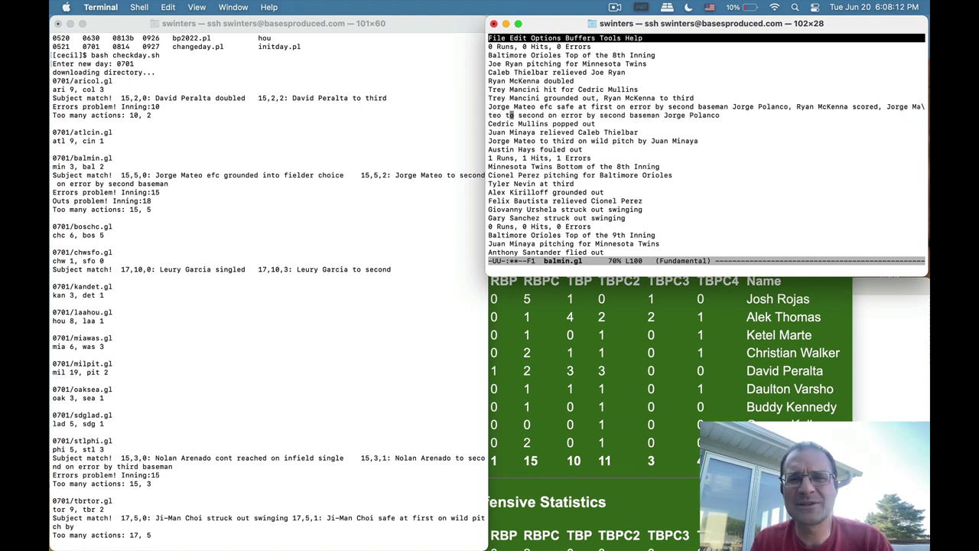
key(ctrl+k)
key(ctrl+x)
key(ctrl+s)
Review the remaining plays of balmin.gl through the bottom of the 9th inning and close the file.
key(Right)
key(Down)
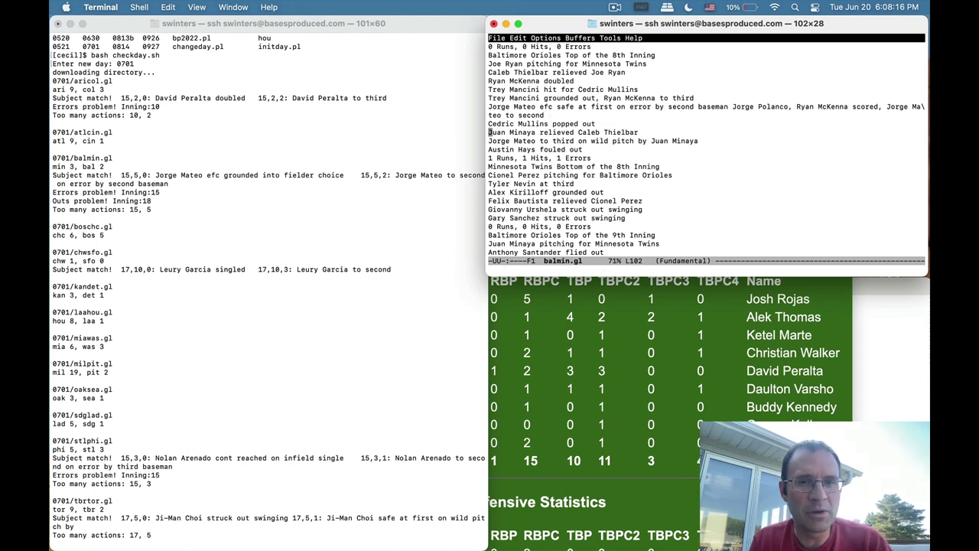
key(ctrl+v)
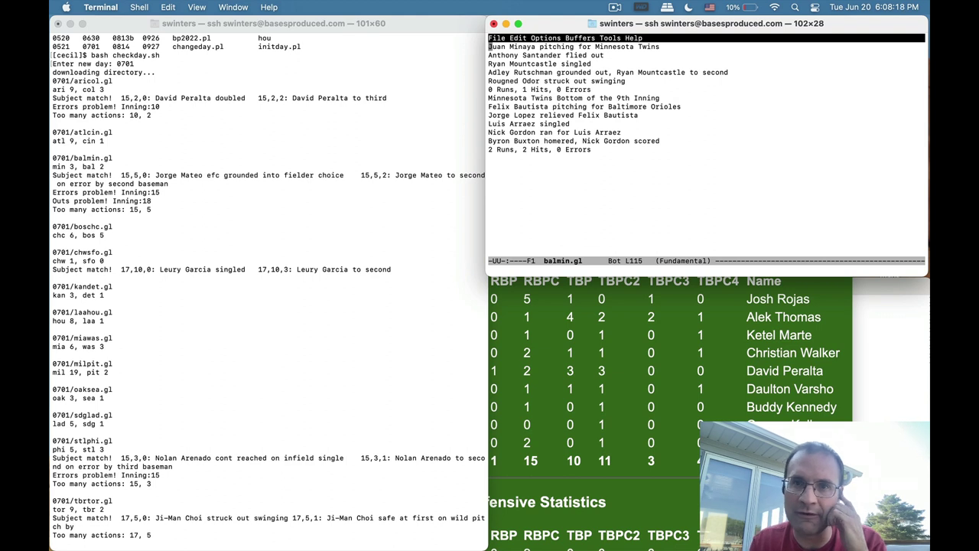
key(Down)
key(Down)
key(Down)
key(Down)
key(Down)
key(Down)
key(Down)
key(Down)
key(Down)
key(Down)
key(Down)
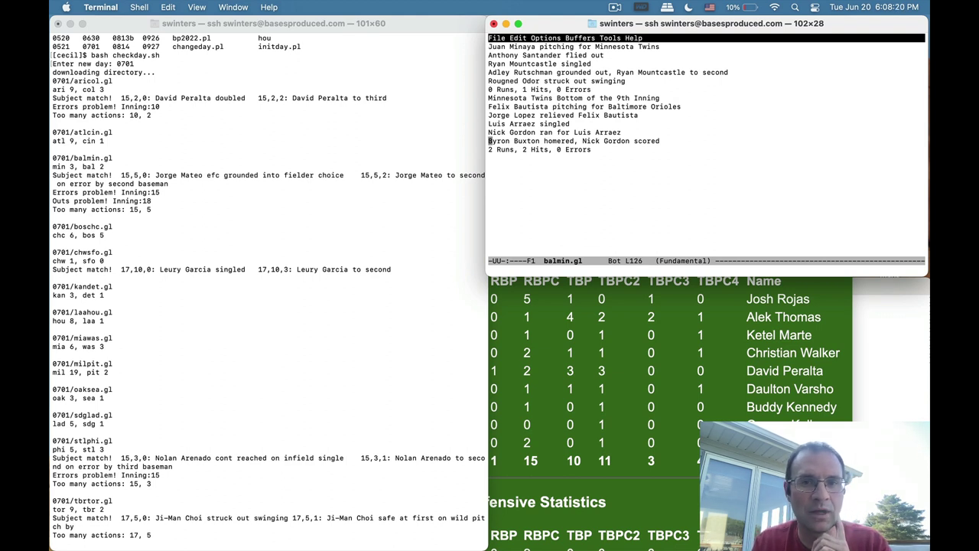
key(Down)
key(Down)
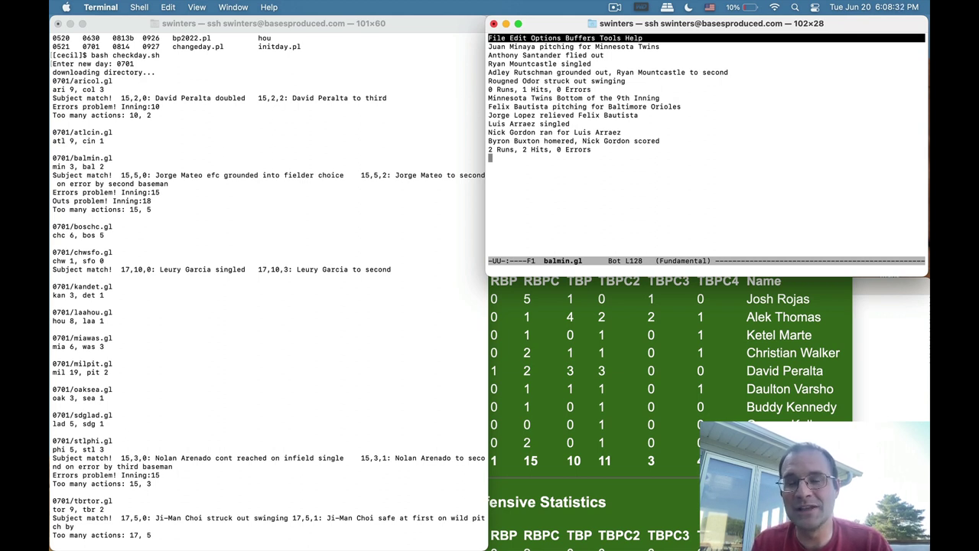
key(ctrl+x)
key(ctrl+s)
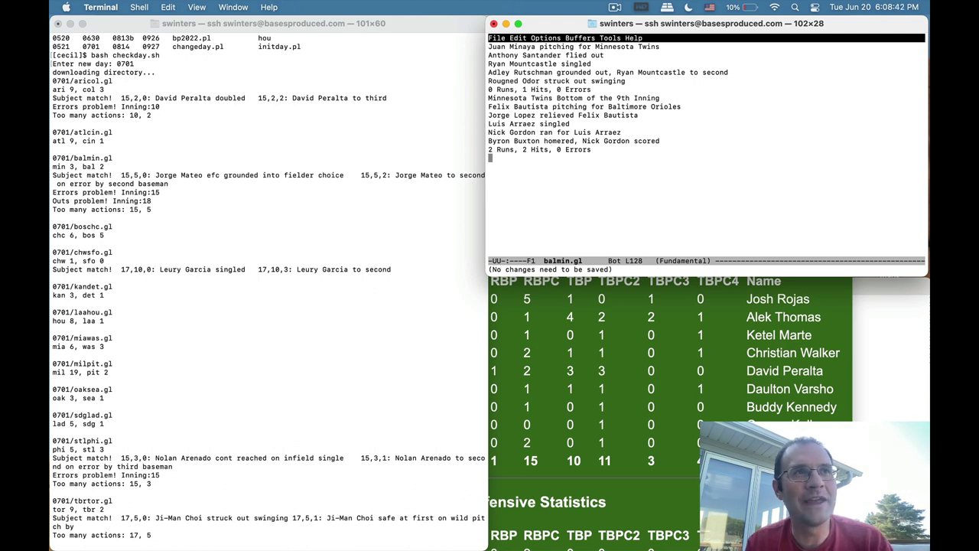
key(ctrl+x)
key(ctrl+c)
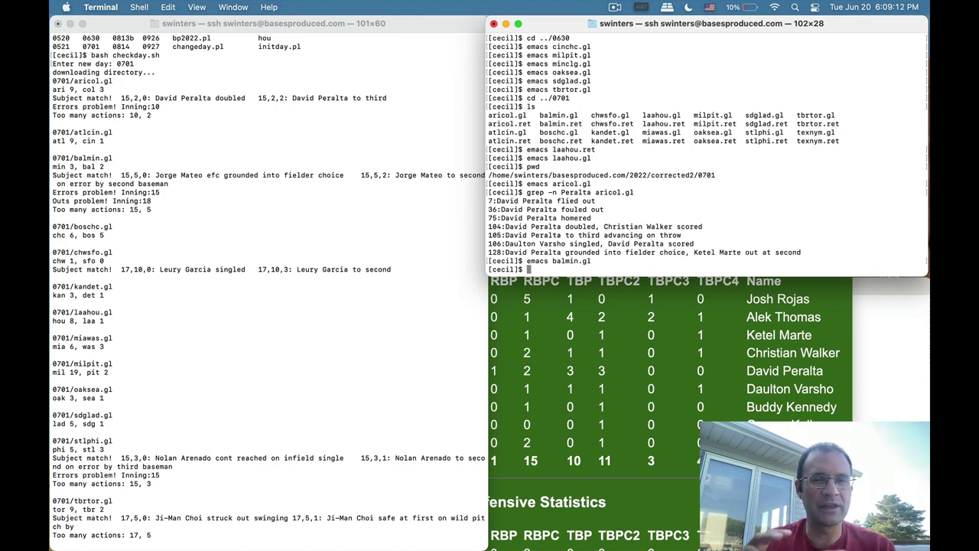
click(578, 321)
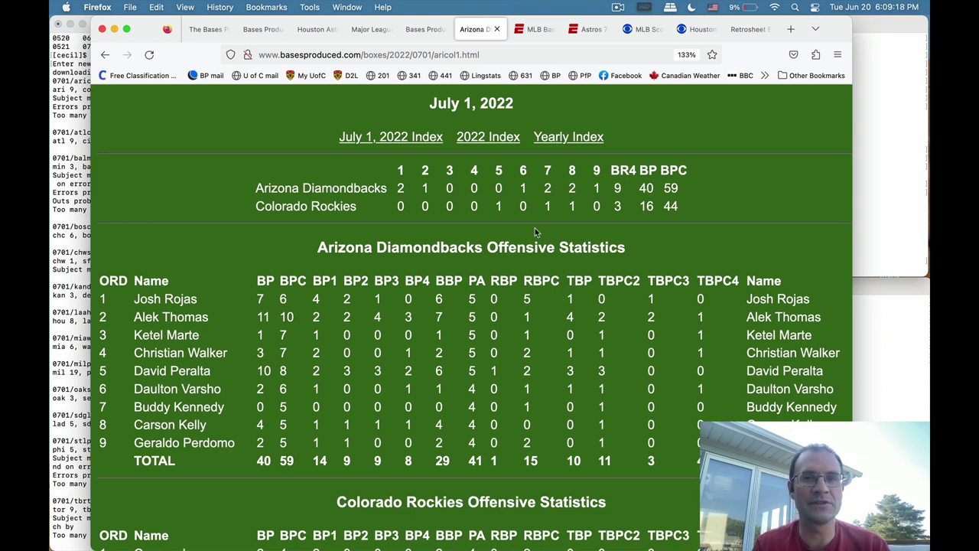
click(536, 29)
click(642, 30)
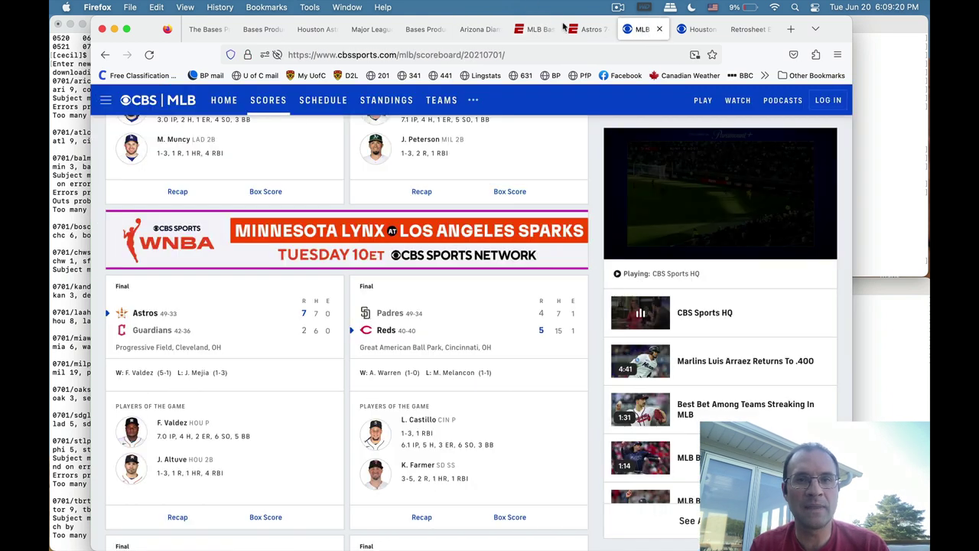
click(485, 30)
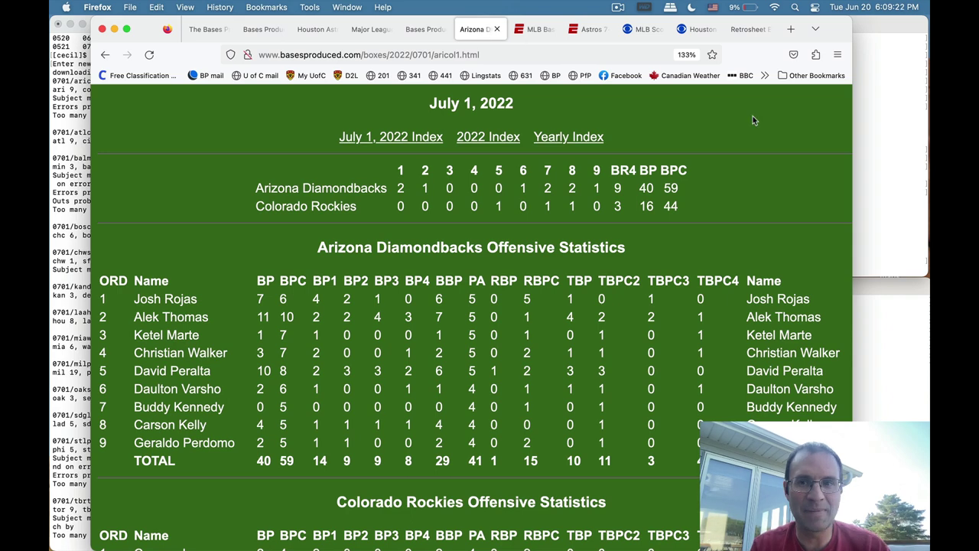
click(882, 142)
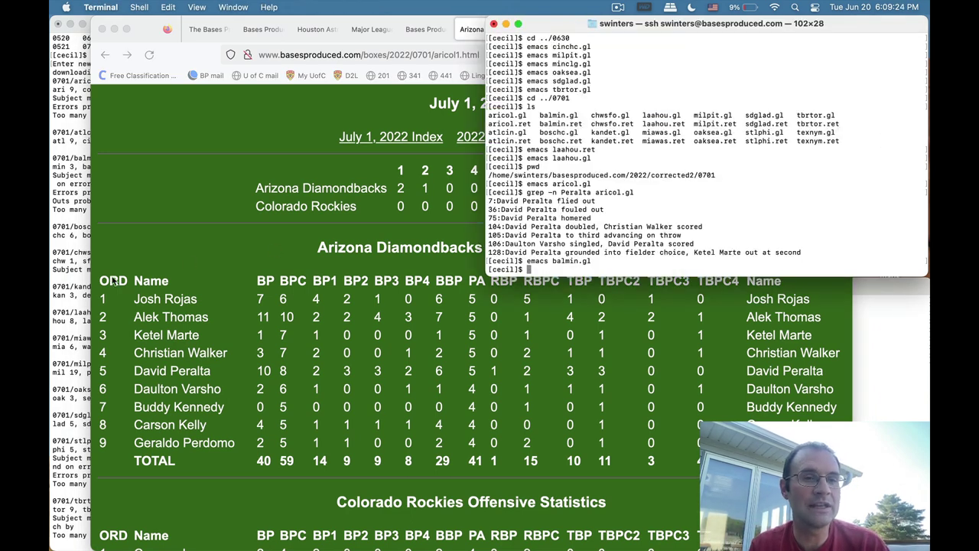
Reopen balmin.gl in Emacs, check the plays of the 9th inning and close the file again.
click(63, 260)
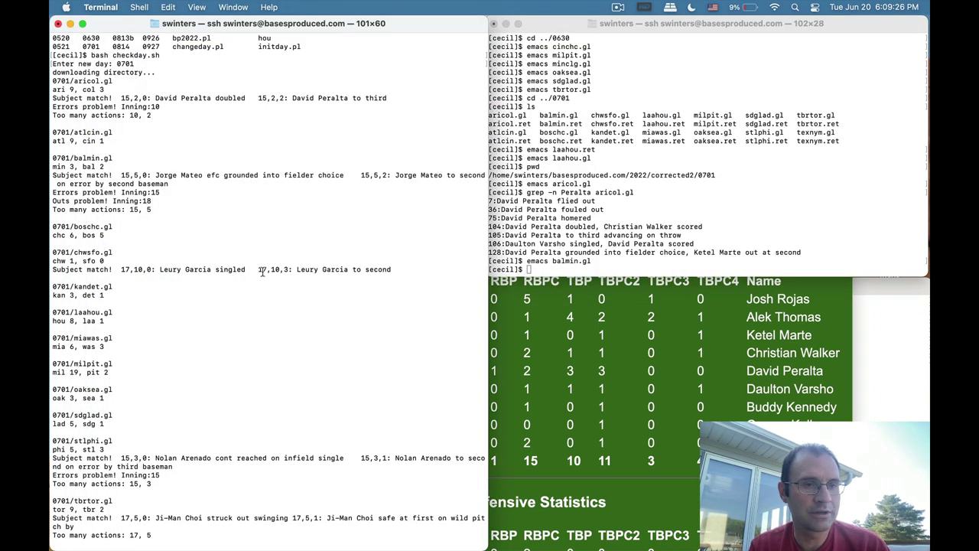
click(607, 236)
key(Up)
key(Return)
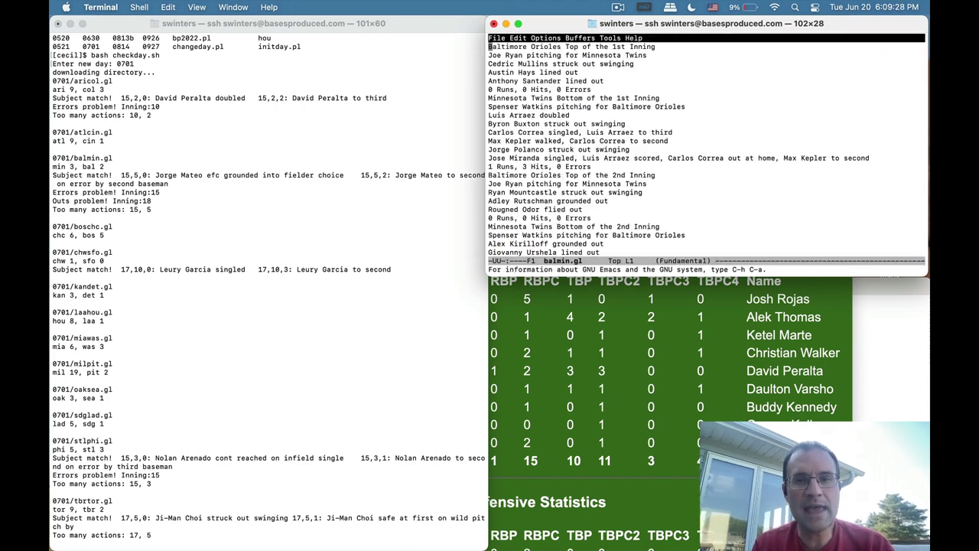
key(ctrl+v)
key(ctrl+v)
key(ctrl+v)
key(ctrl+v)
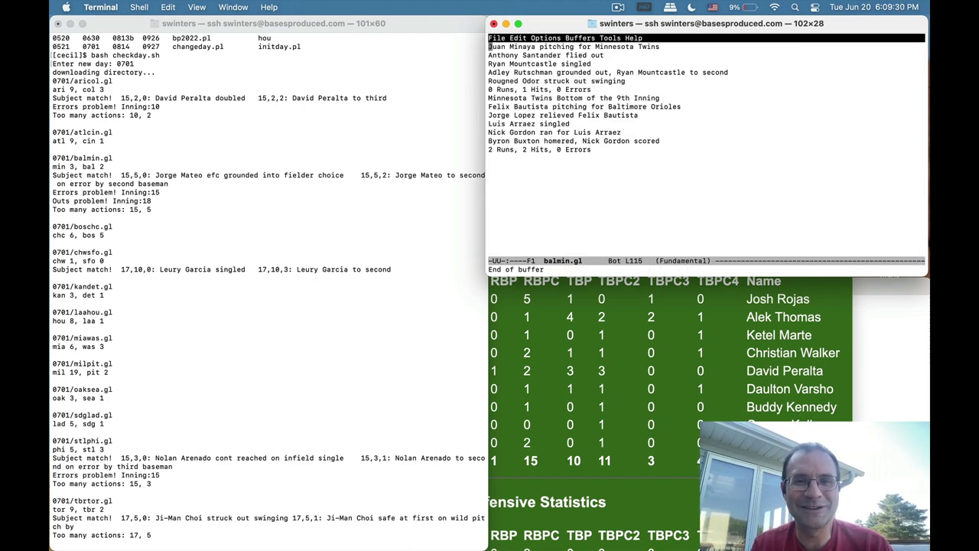
key(ctrl+x)
key(ctrl+c)
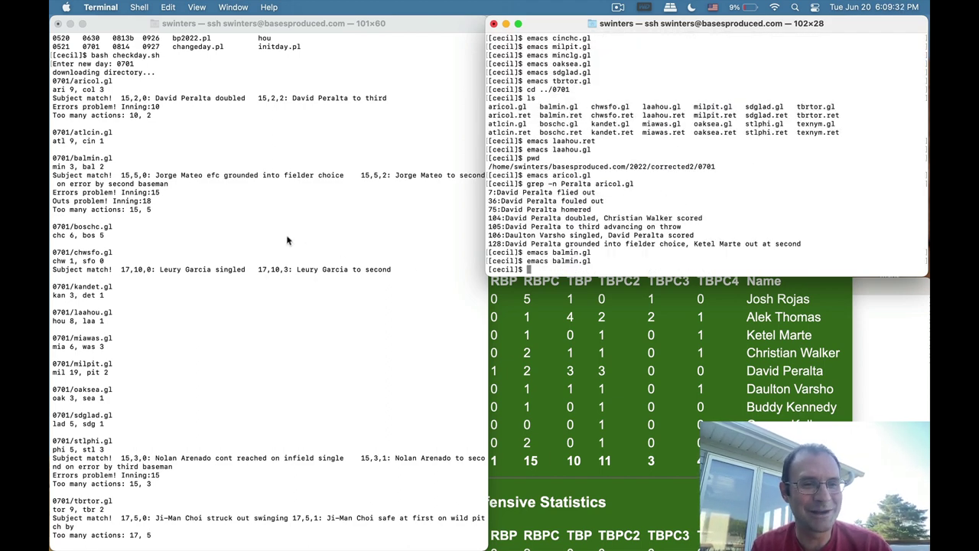
Review the remaining games flagged in the checkday.sh output down to texnym.gl.
click(281, 277)
scroll(282, 277, down, 2)
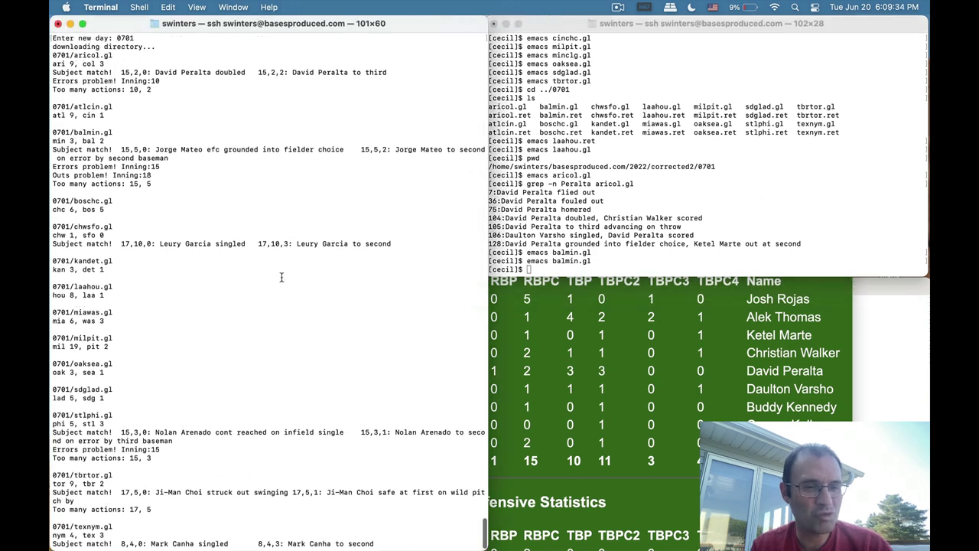
scroll(282, 277, down, 1)
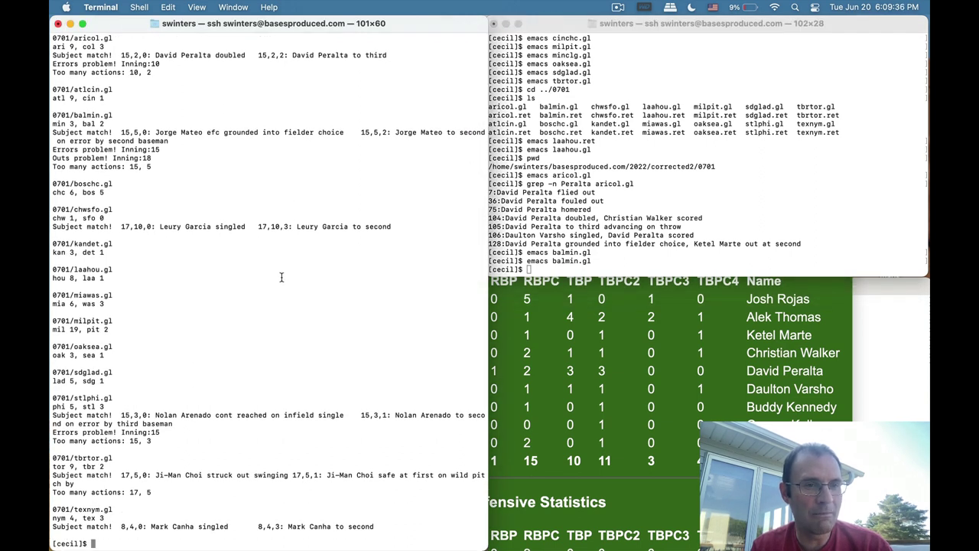